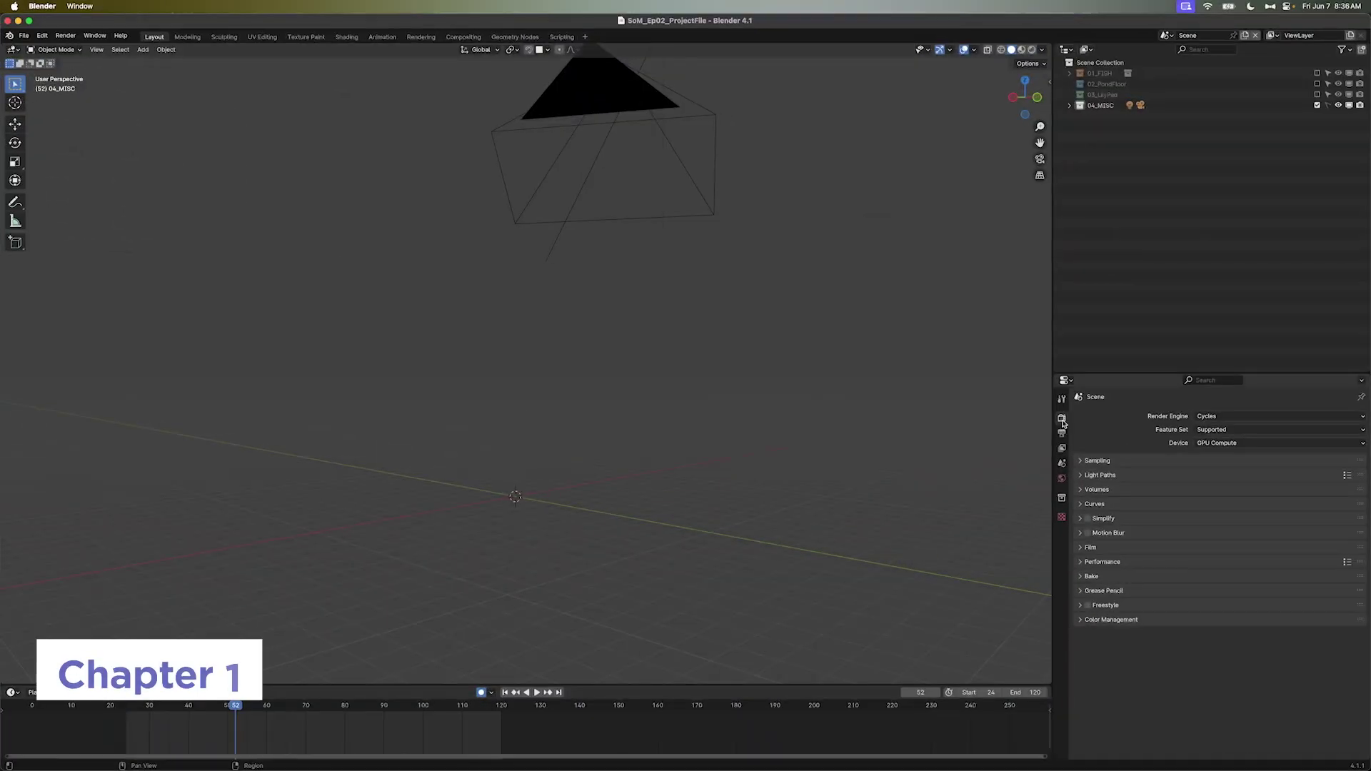
Set the render engine to Cycles with GPU Compute as the device
click(1212, 416)
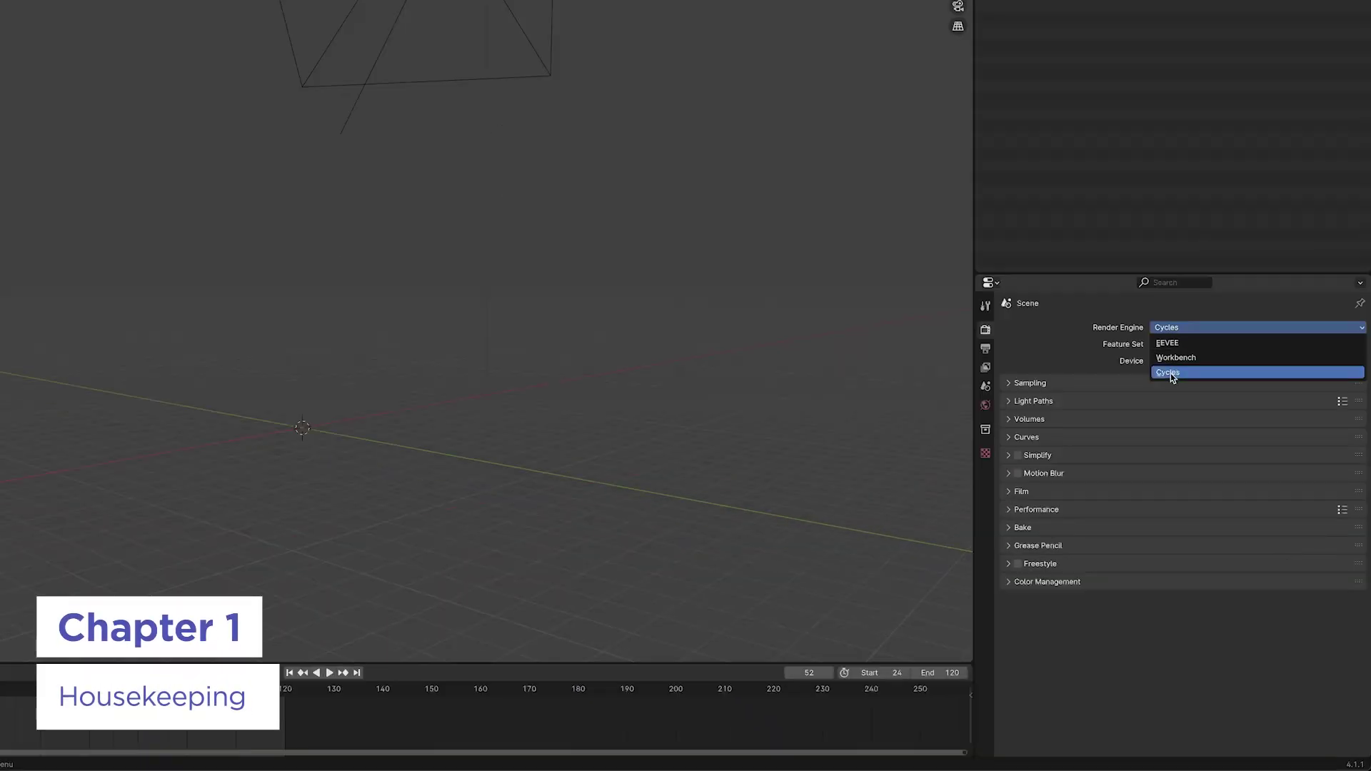
click(1210, 453)
click(1212, 444)
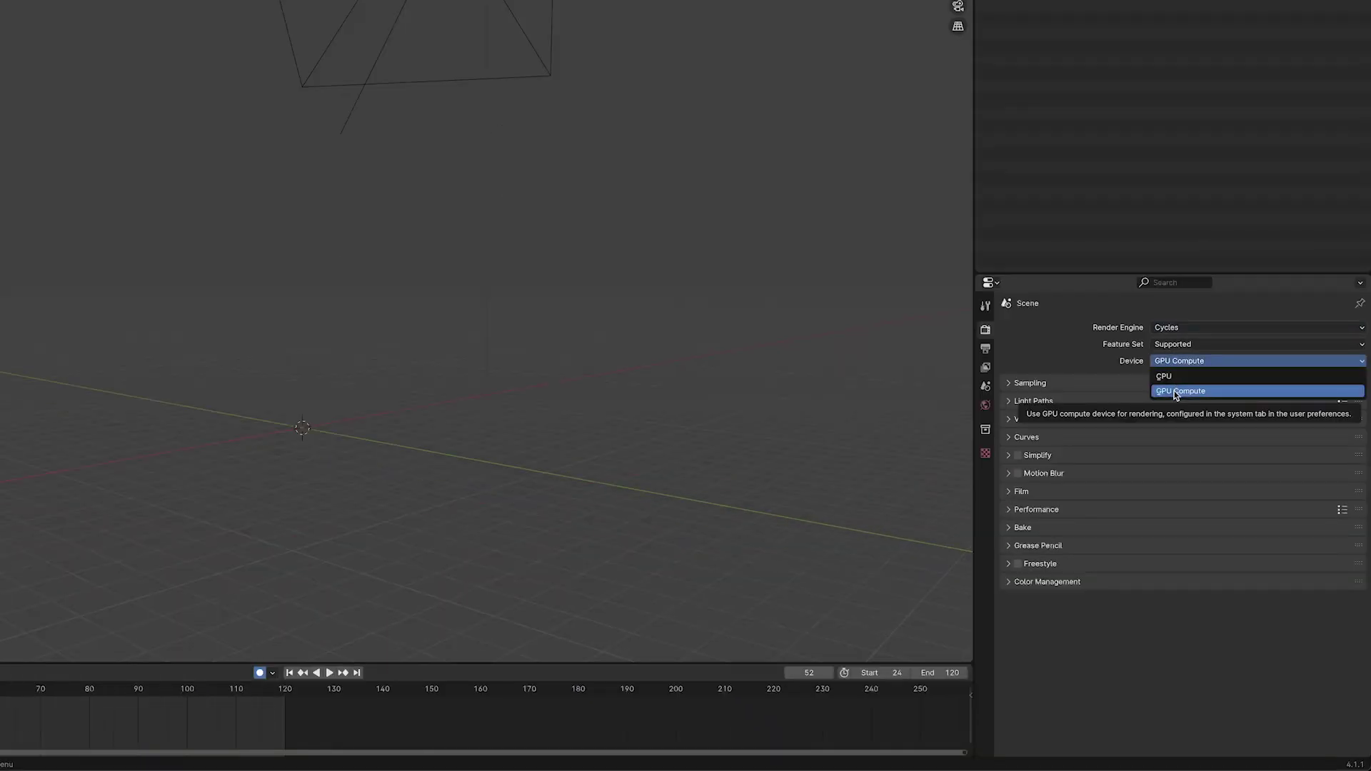
click(1174, 391)
Cap Sampling at 16 viewport max samples and 128 render max samples
click(1044, 386)
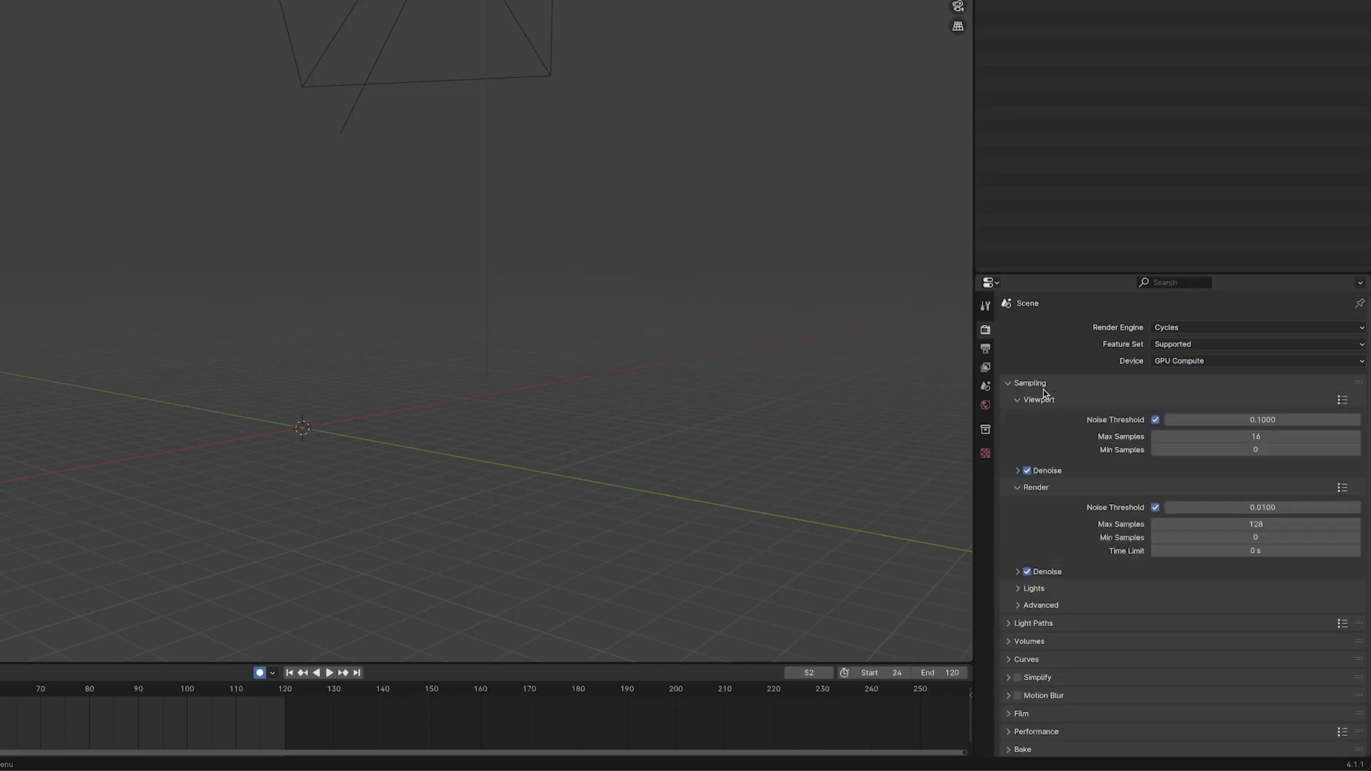
click(1239, 435)
key(Return)
click(1261, 529)
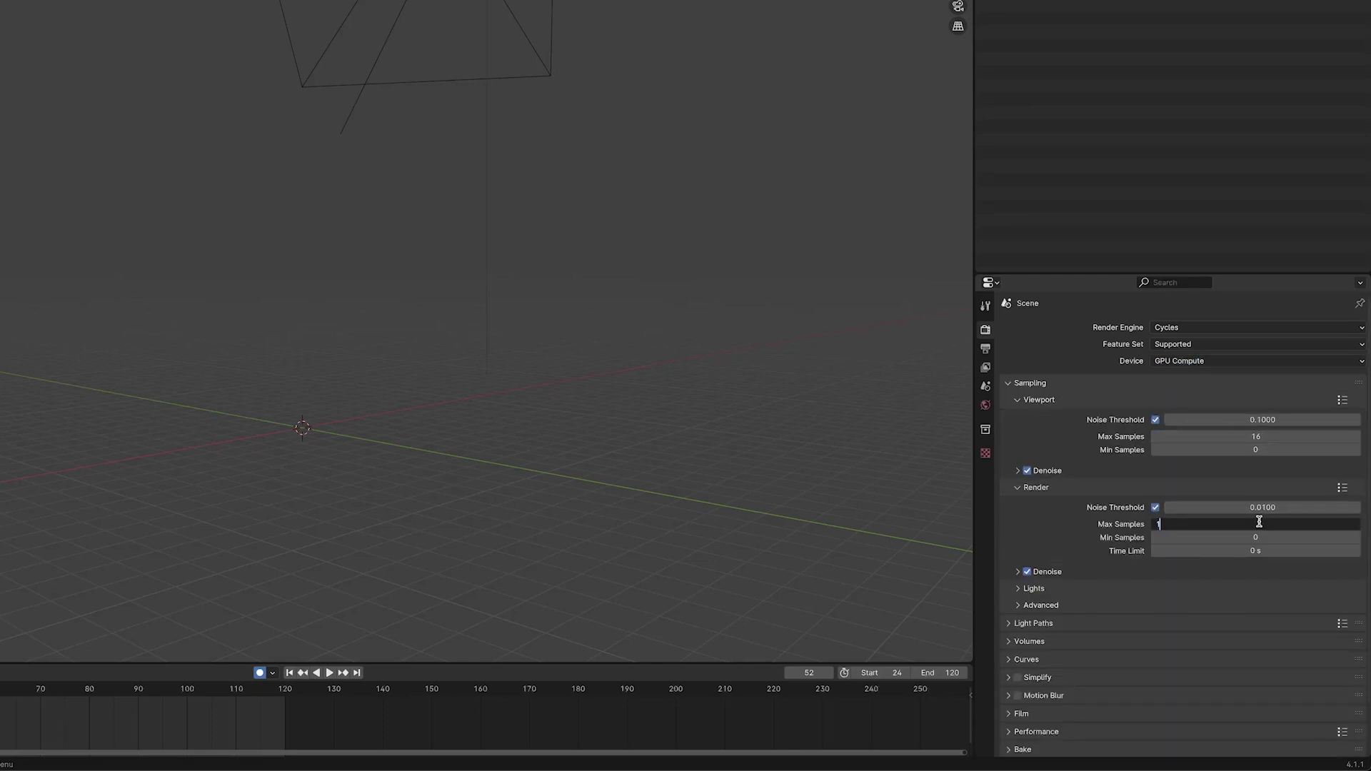
key(Return)
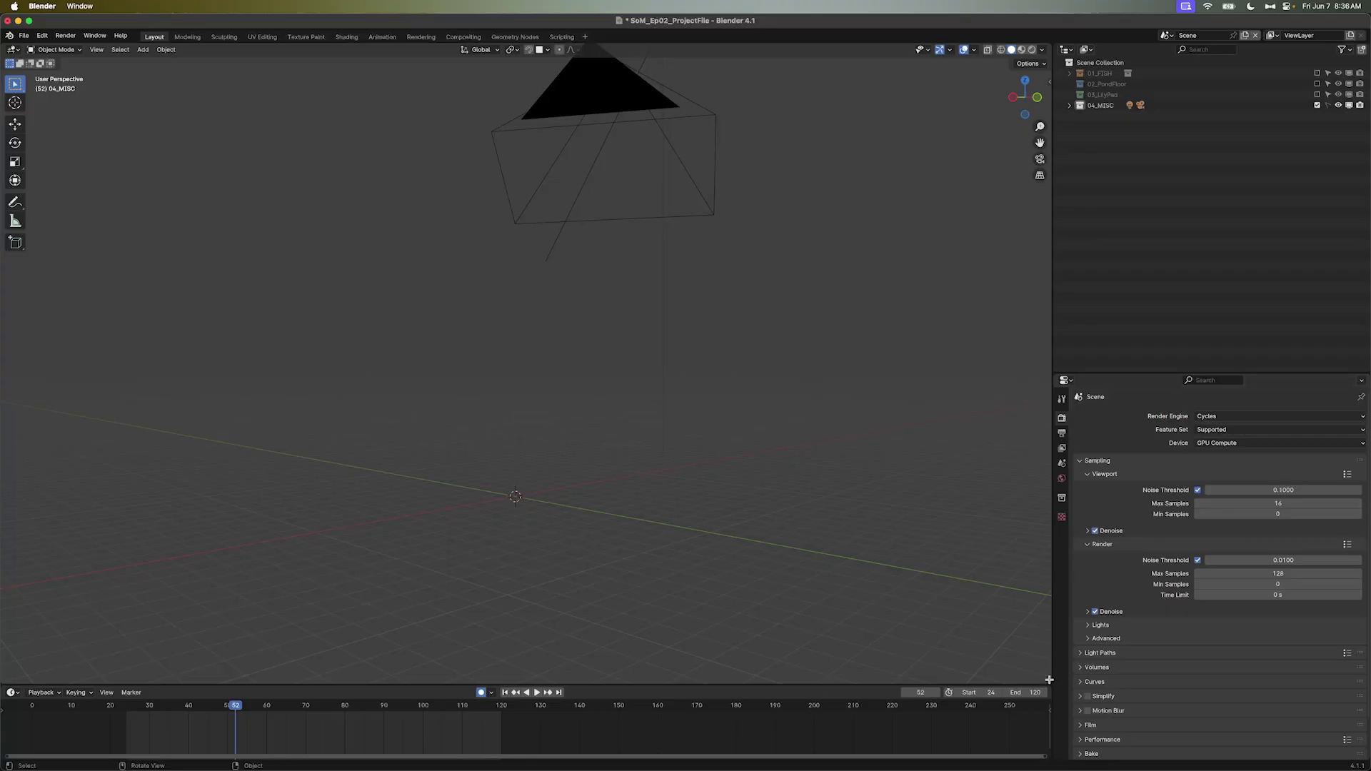
Split the 3D viewport into four areas
drag(1049, 682, 527, 607)
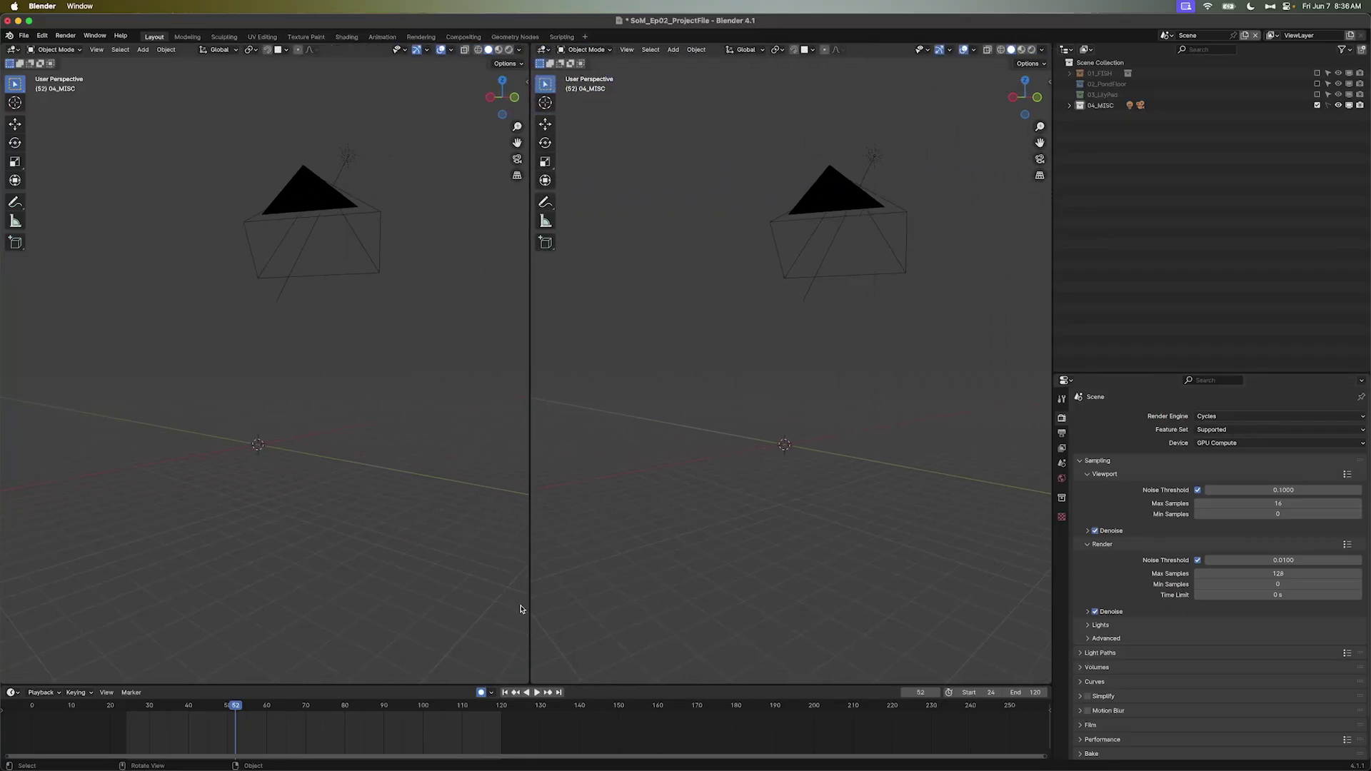
drag(528, 682, 523, 361)
drag(1047, 682, 1000, 364)
drag(428, 361, 409, 513)
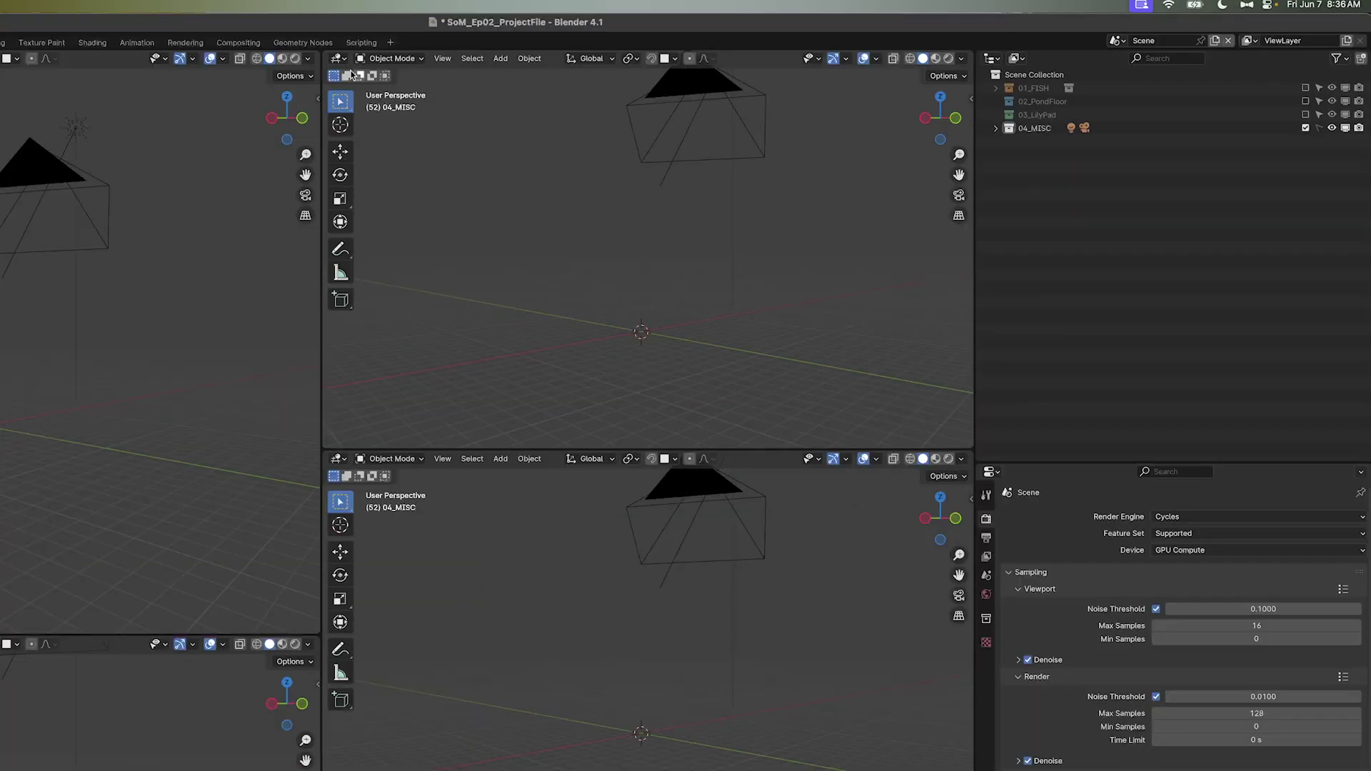
Turn the top-right area into a Shader Editor with its side panel hidden
click(543, 50)
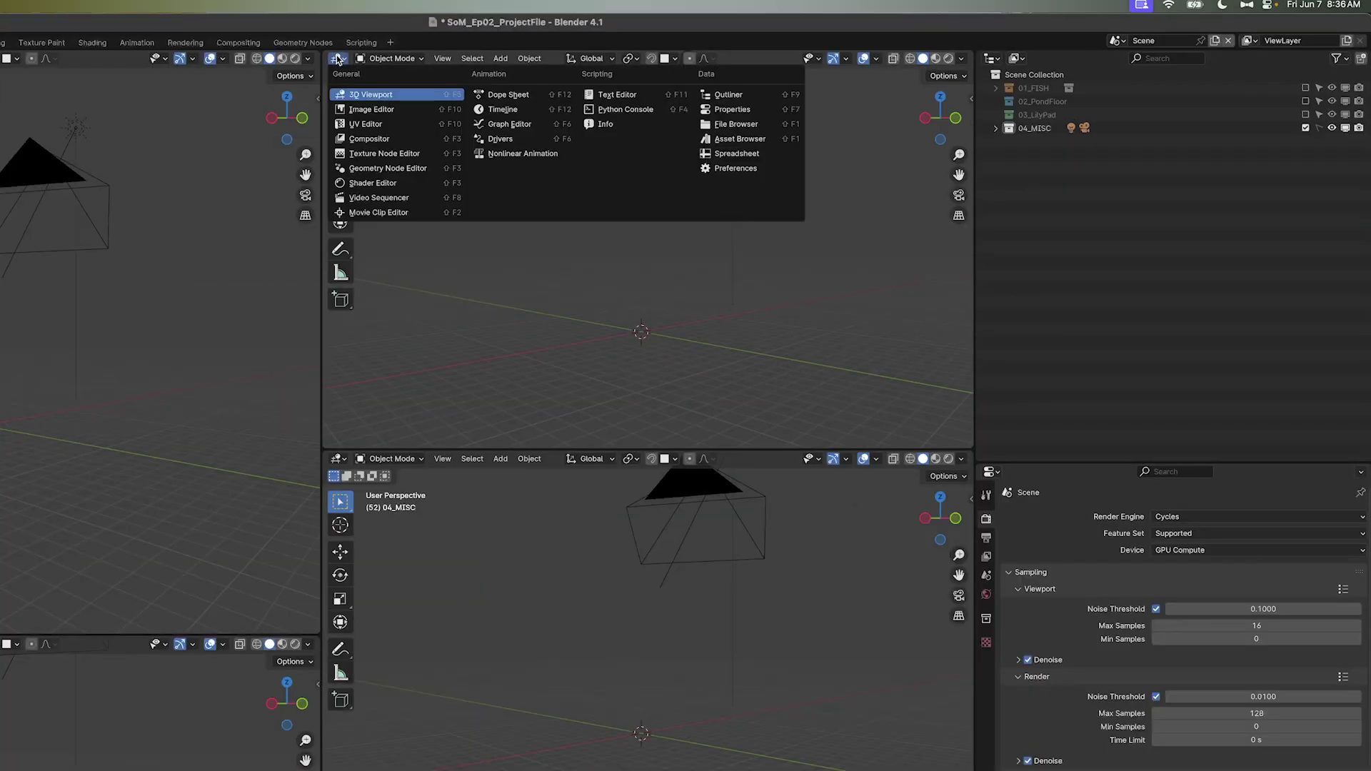
click(367, 183)
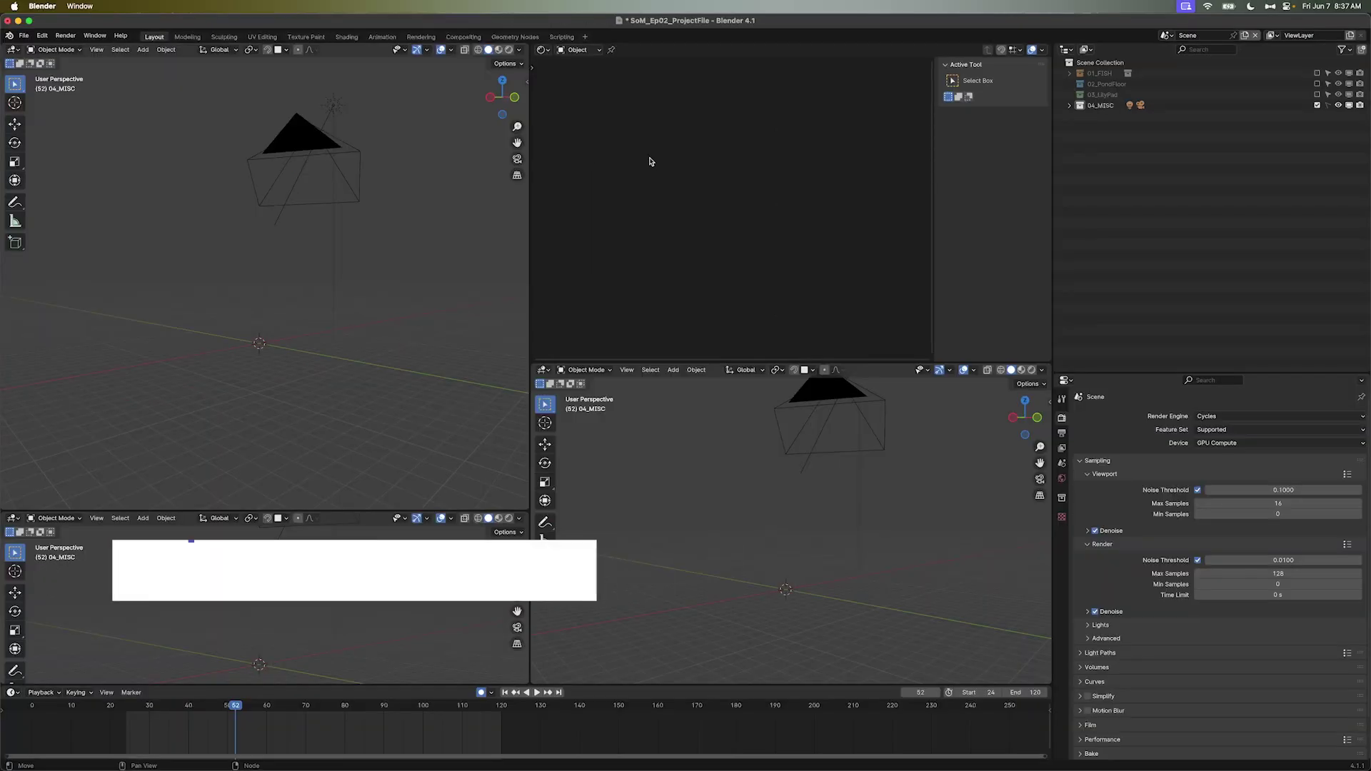
key(n)
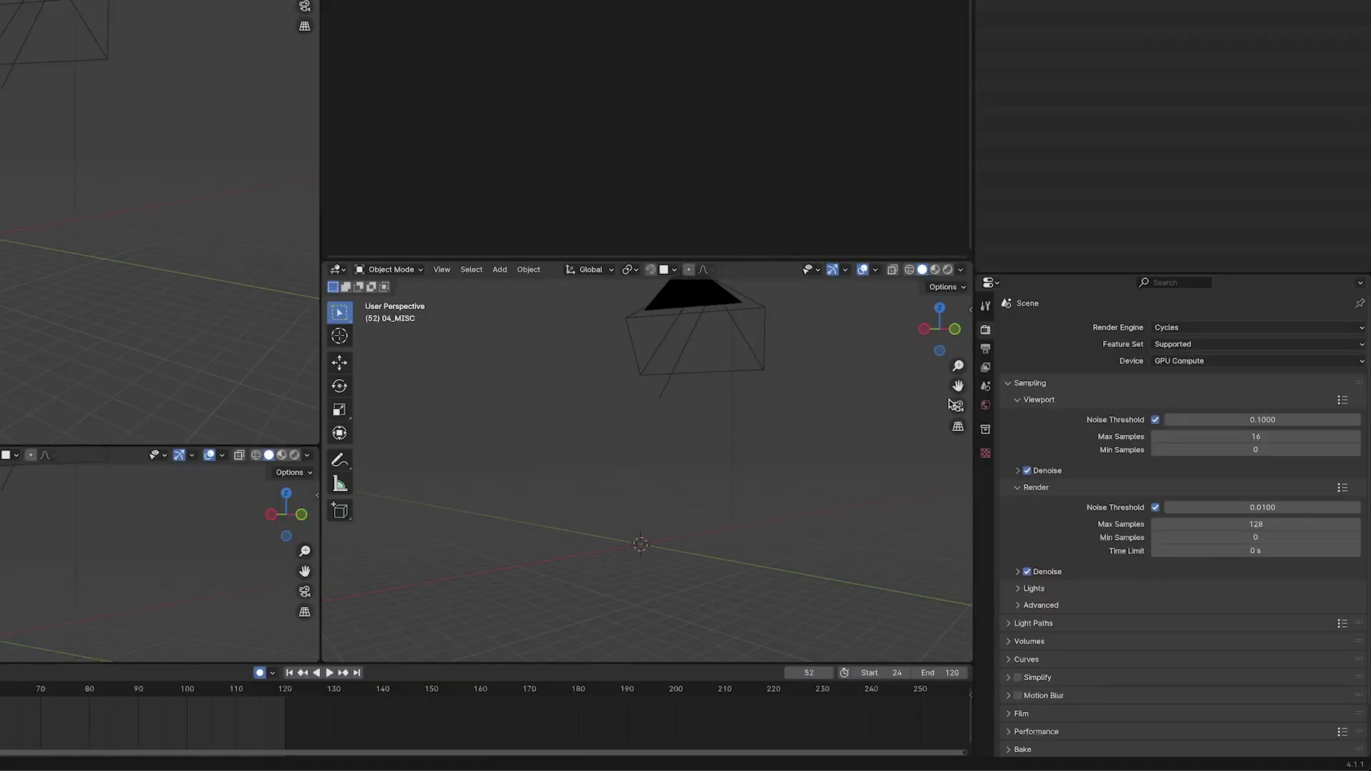
Show the camera view with Rendered shading lower-right and a Graph Editor lower-left
key(KP_0)
key(z)
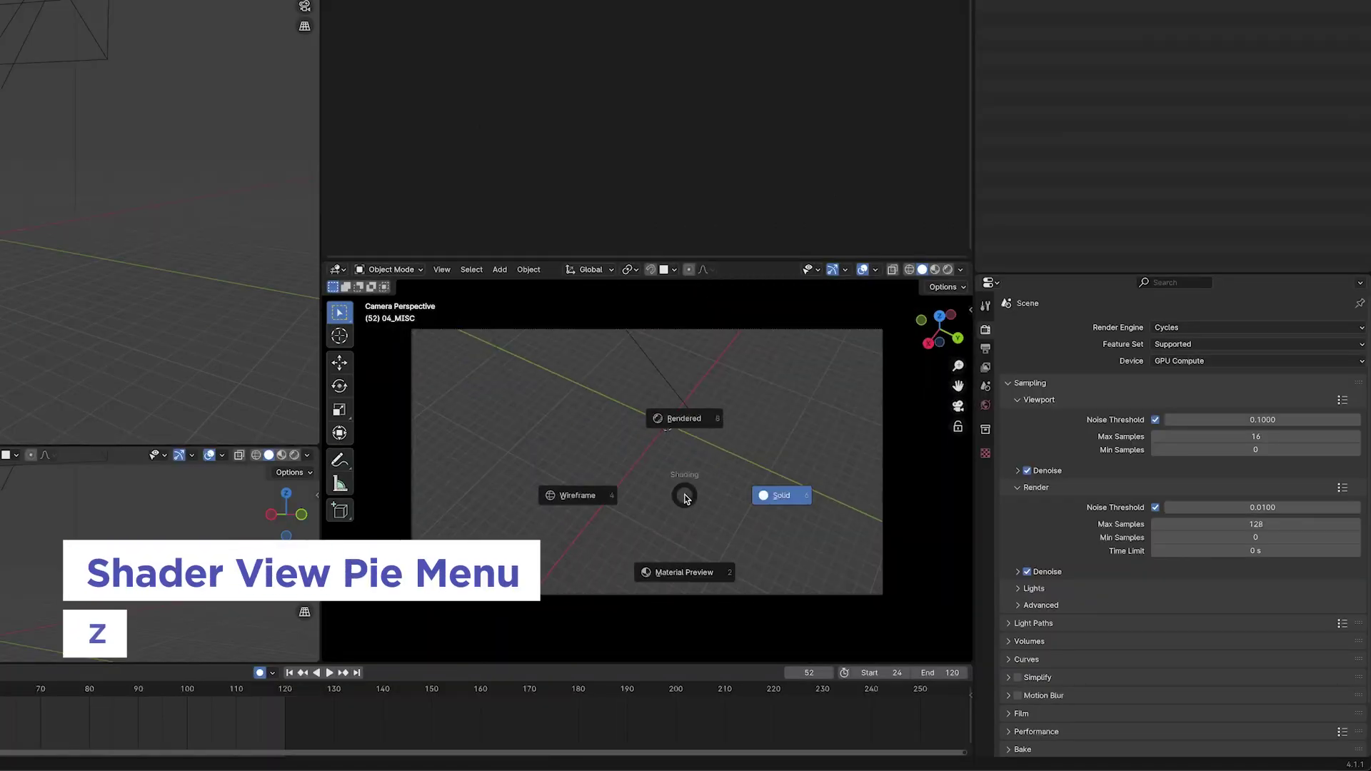
click(683, 417)
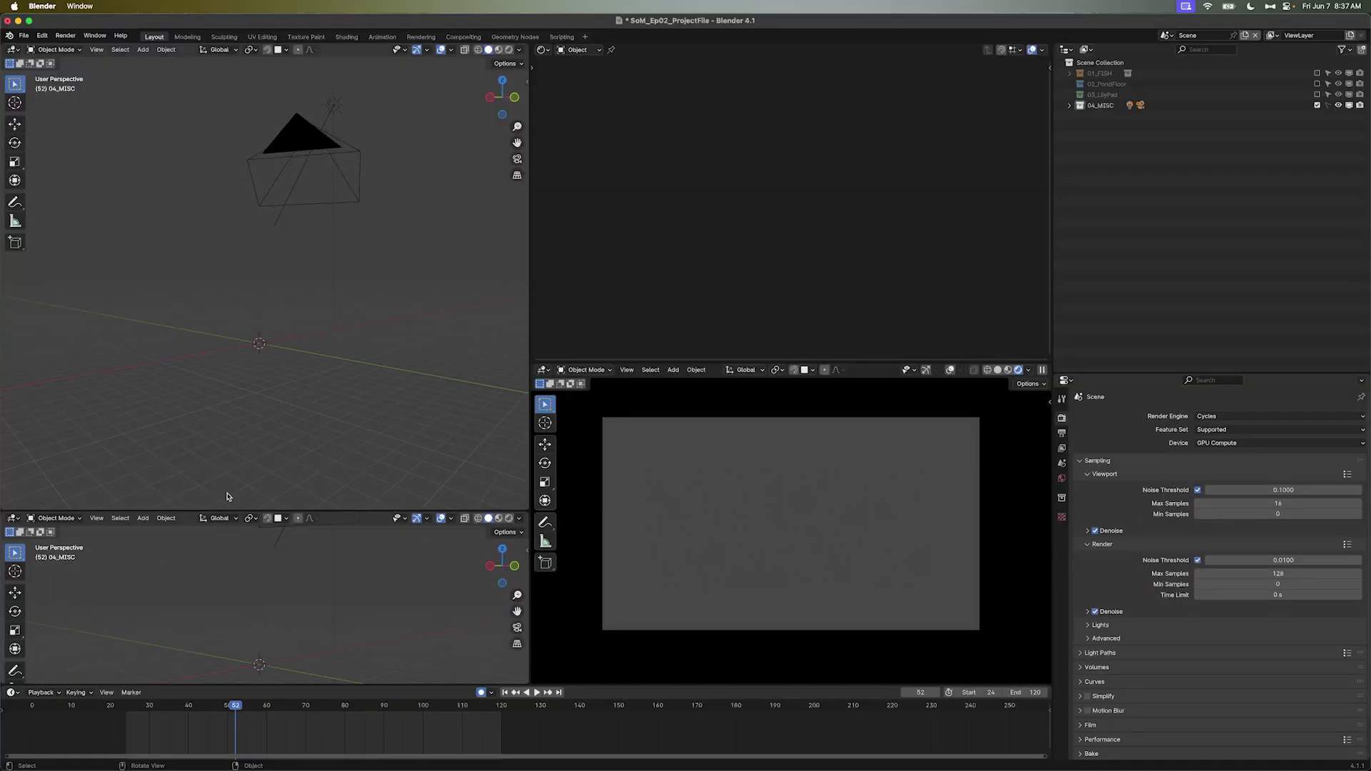
click(13, 520)
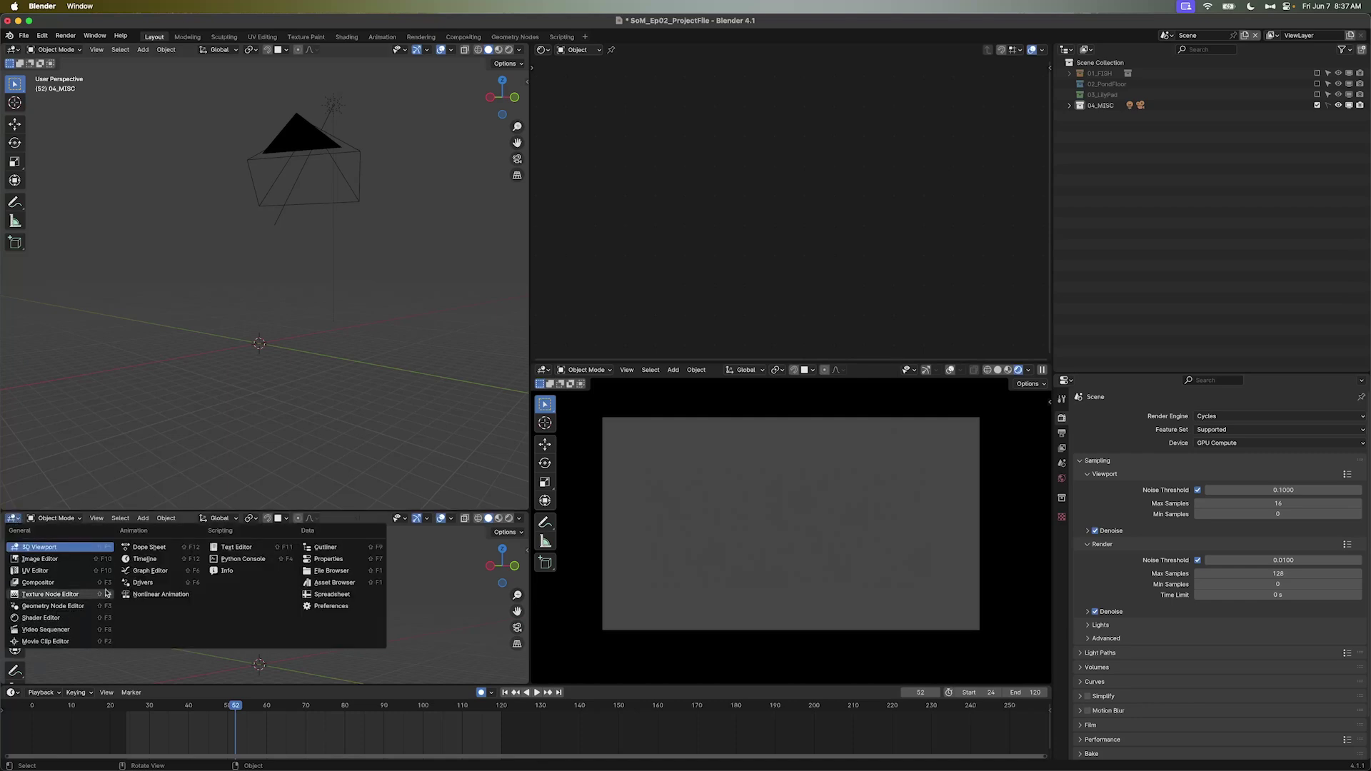
click(152, 571)
Check the output settings, keeping 24 fps and an end frame of 120
click(1063, 434)
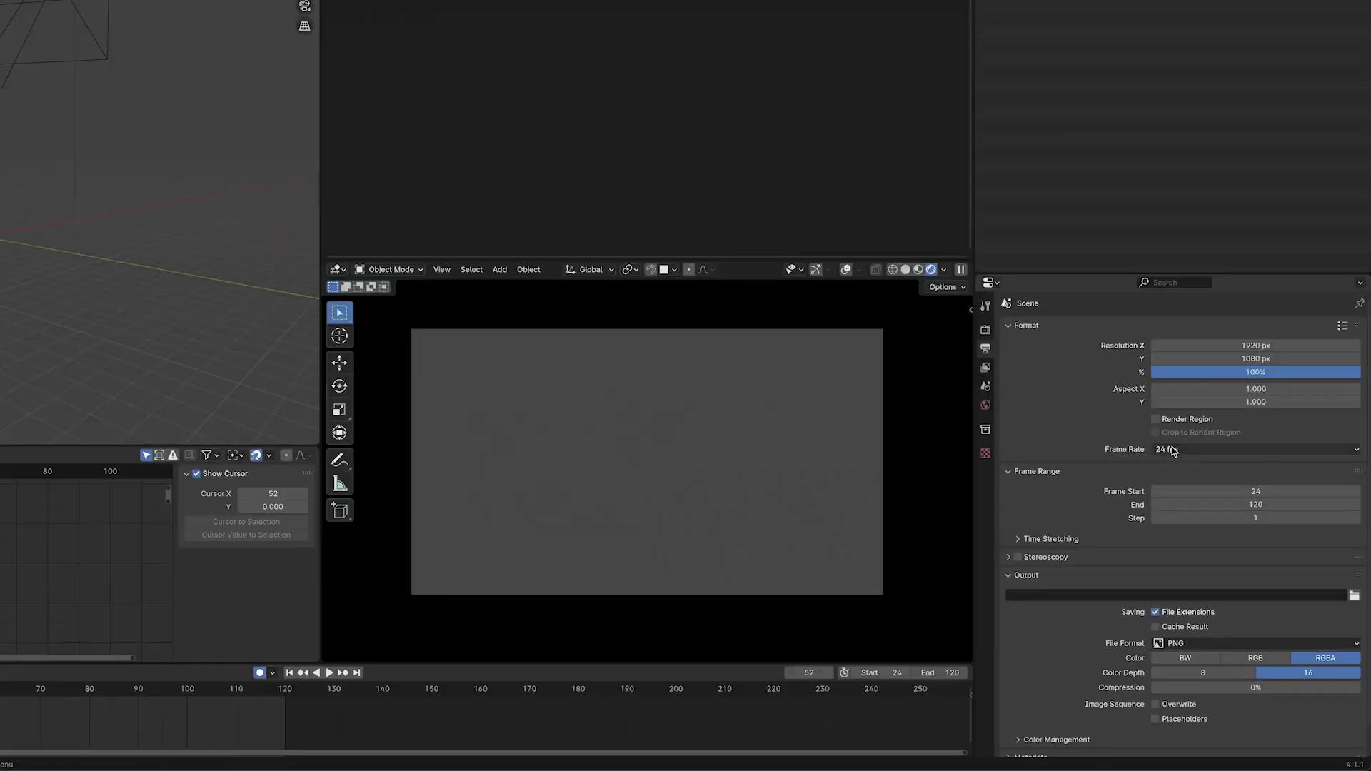
click(1212, 514)
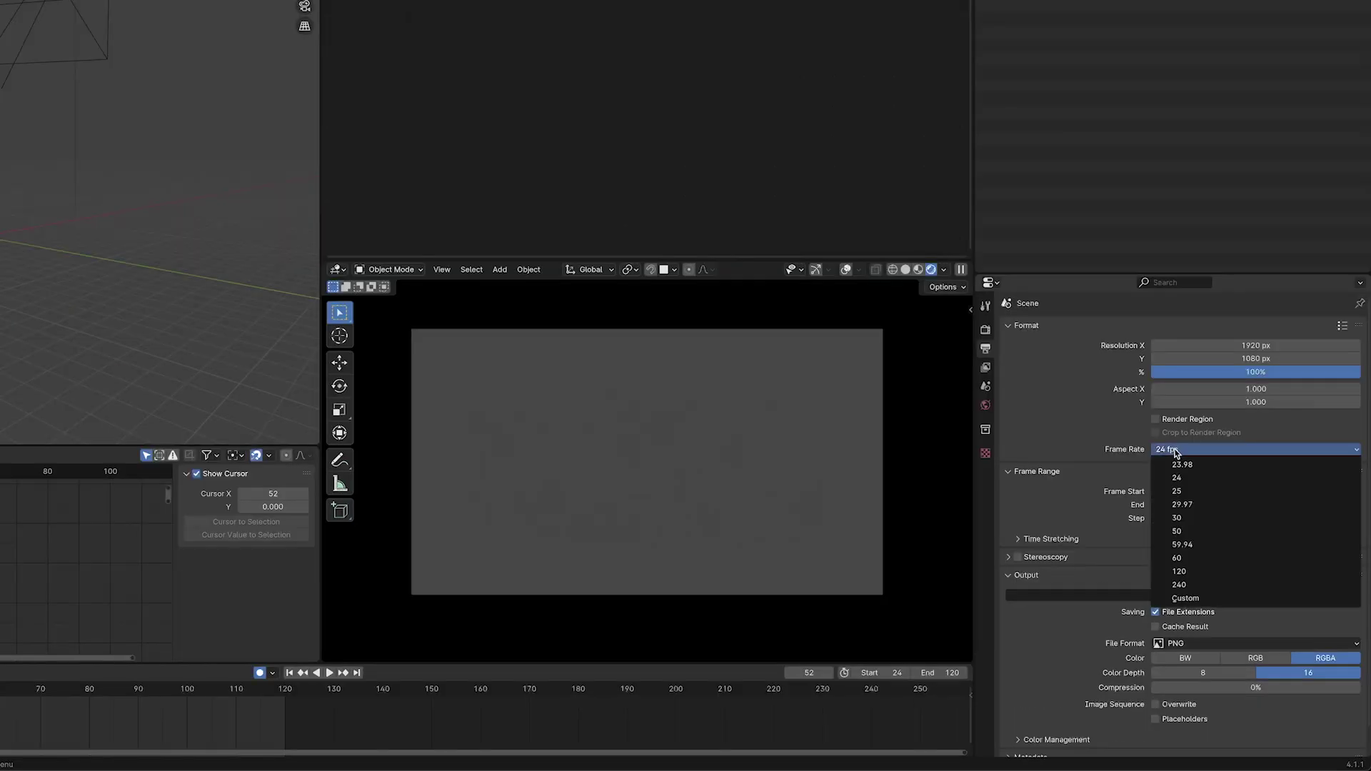
click(1190, 479)
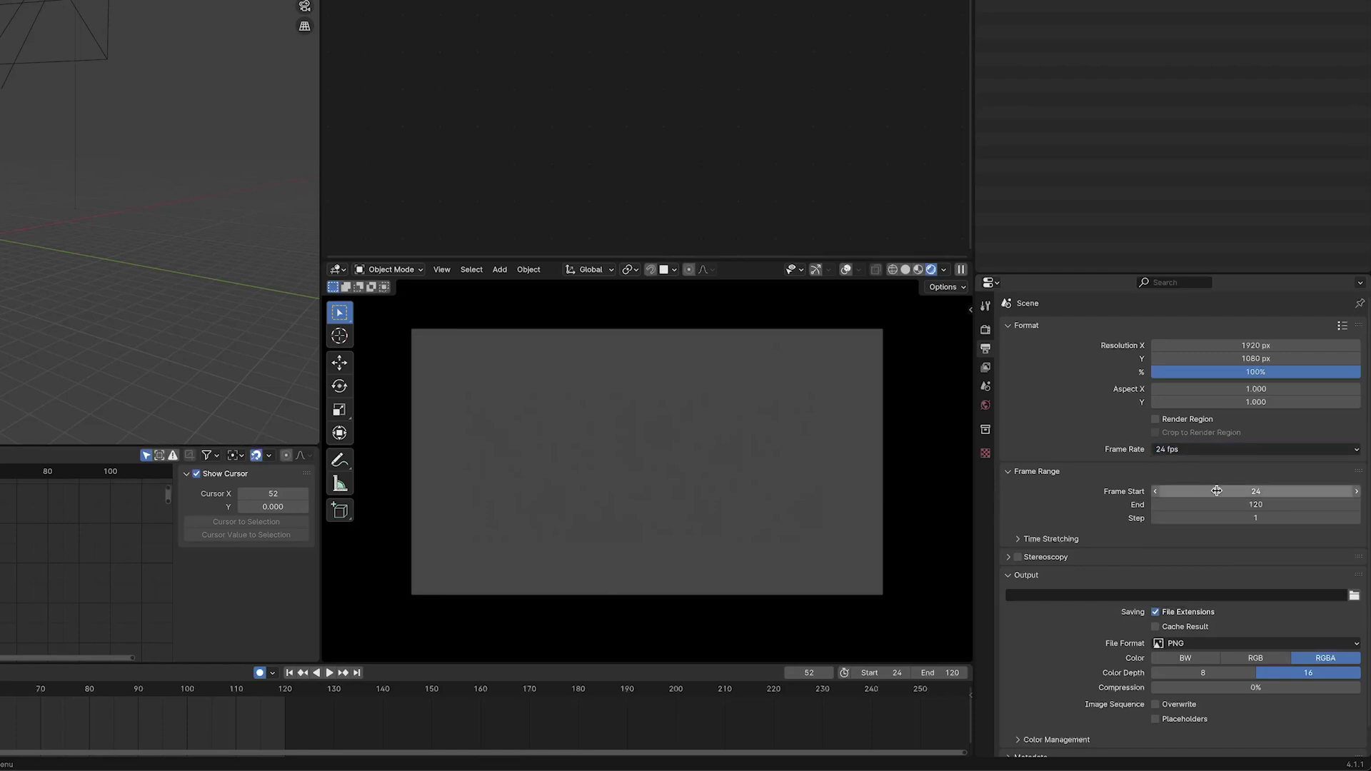
click(1276, 478)
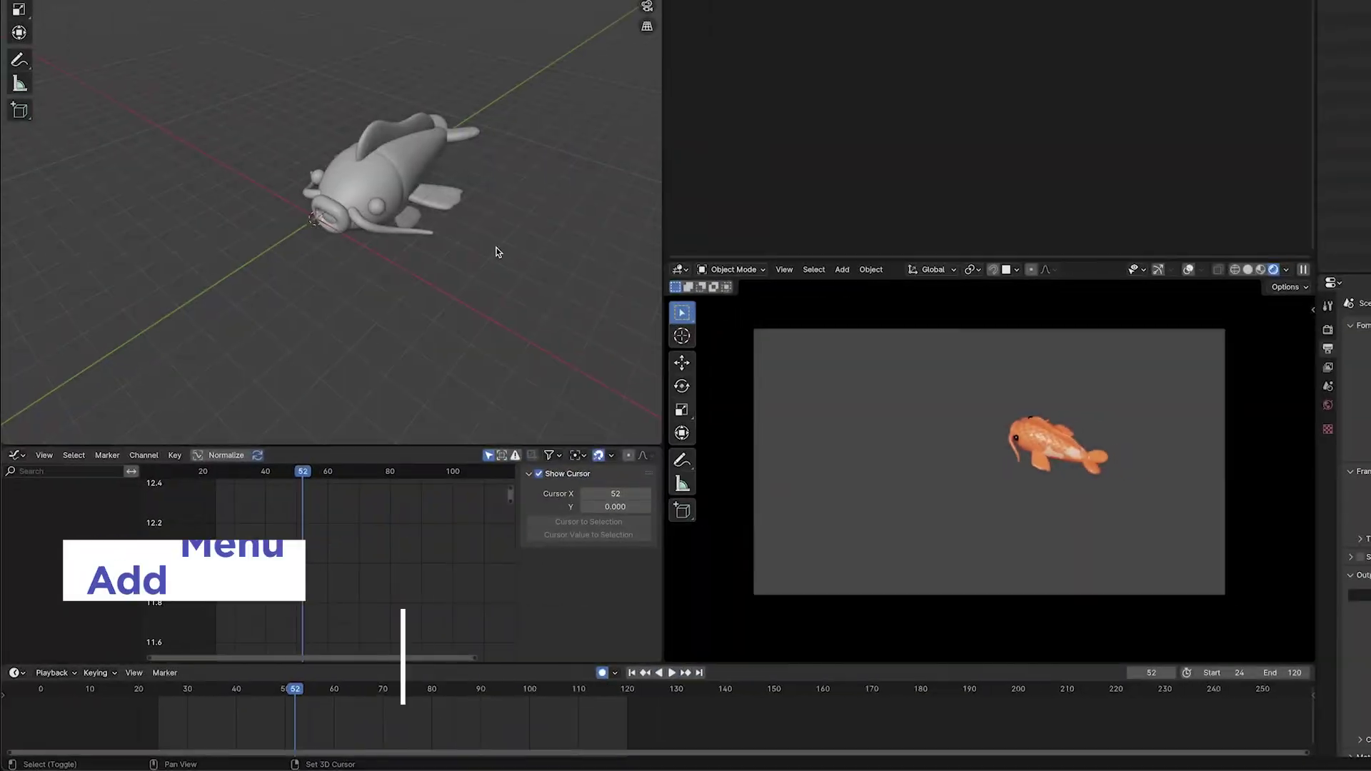
key(ctrl+a)
Add a plane and rename it 'Fish Deformer Plane'
mouse_move(498, 250)
click(543, 248)
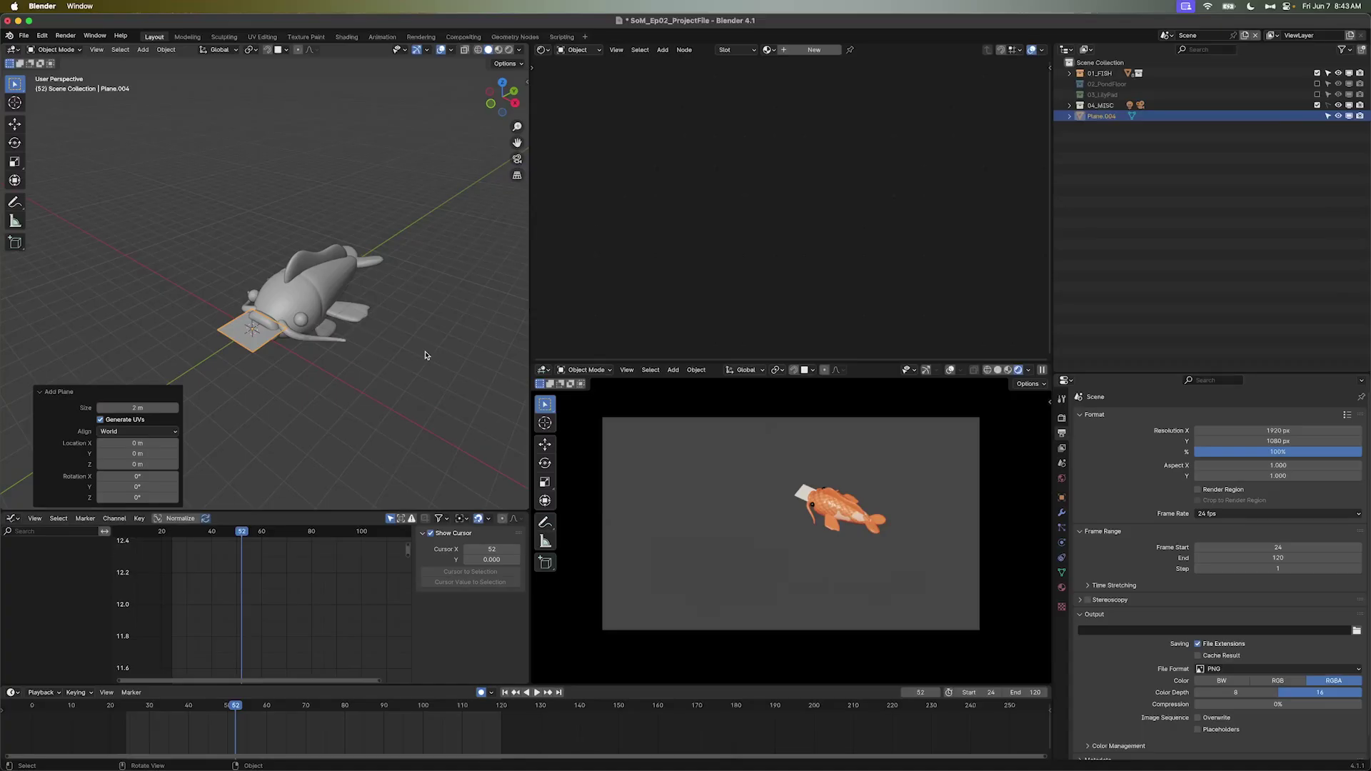
double_click(1108, 117)
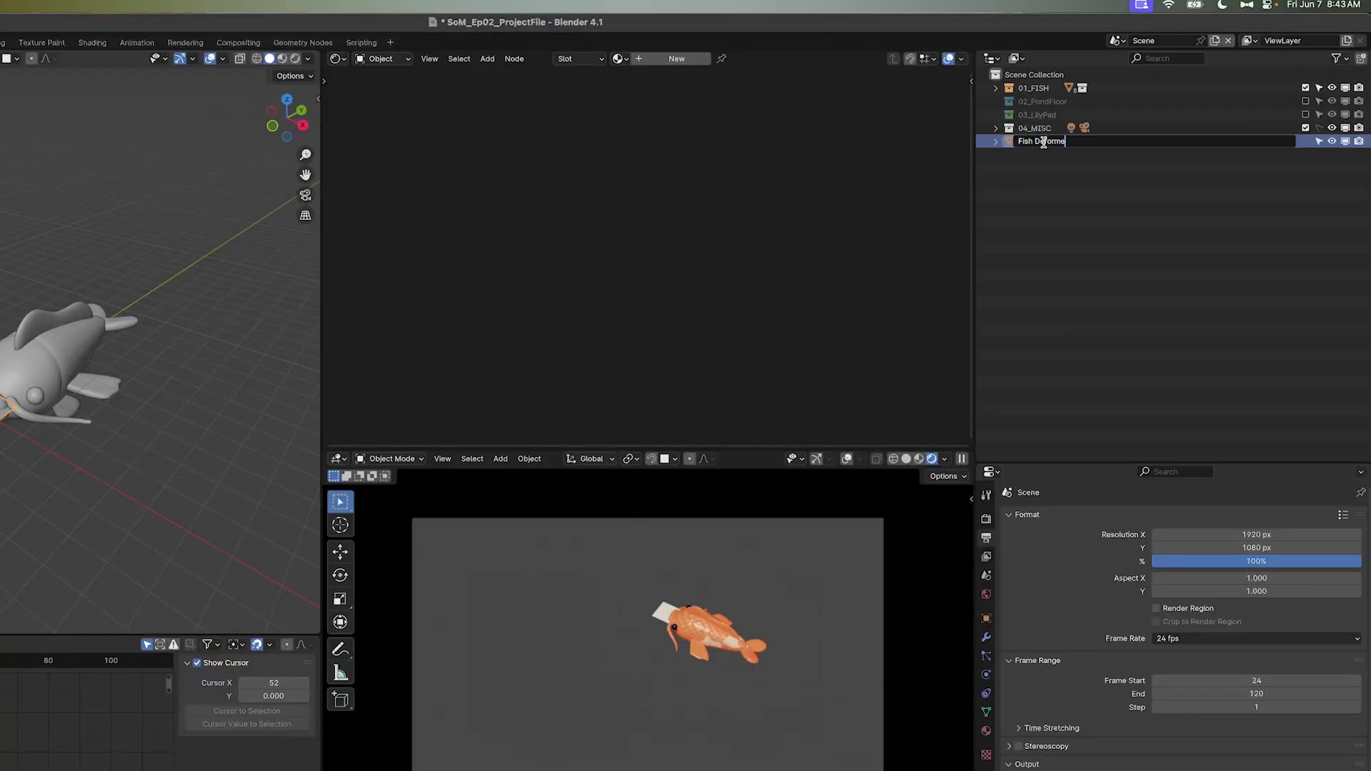
key(Return)
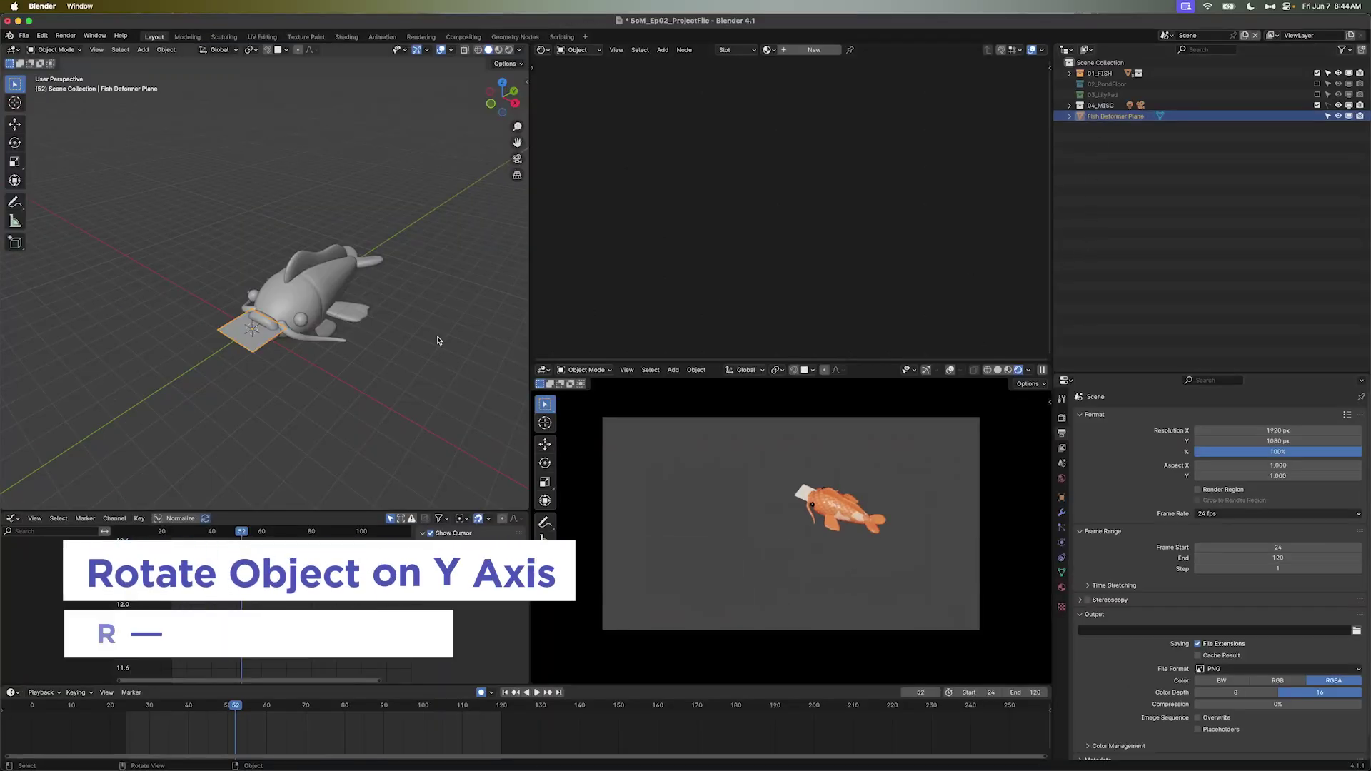
Rotate the plane 90° on Y, then stretch and position it over the fish's body
text(ry90)
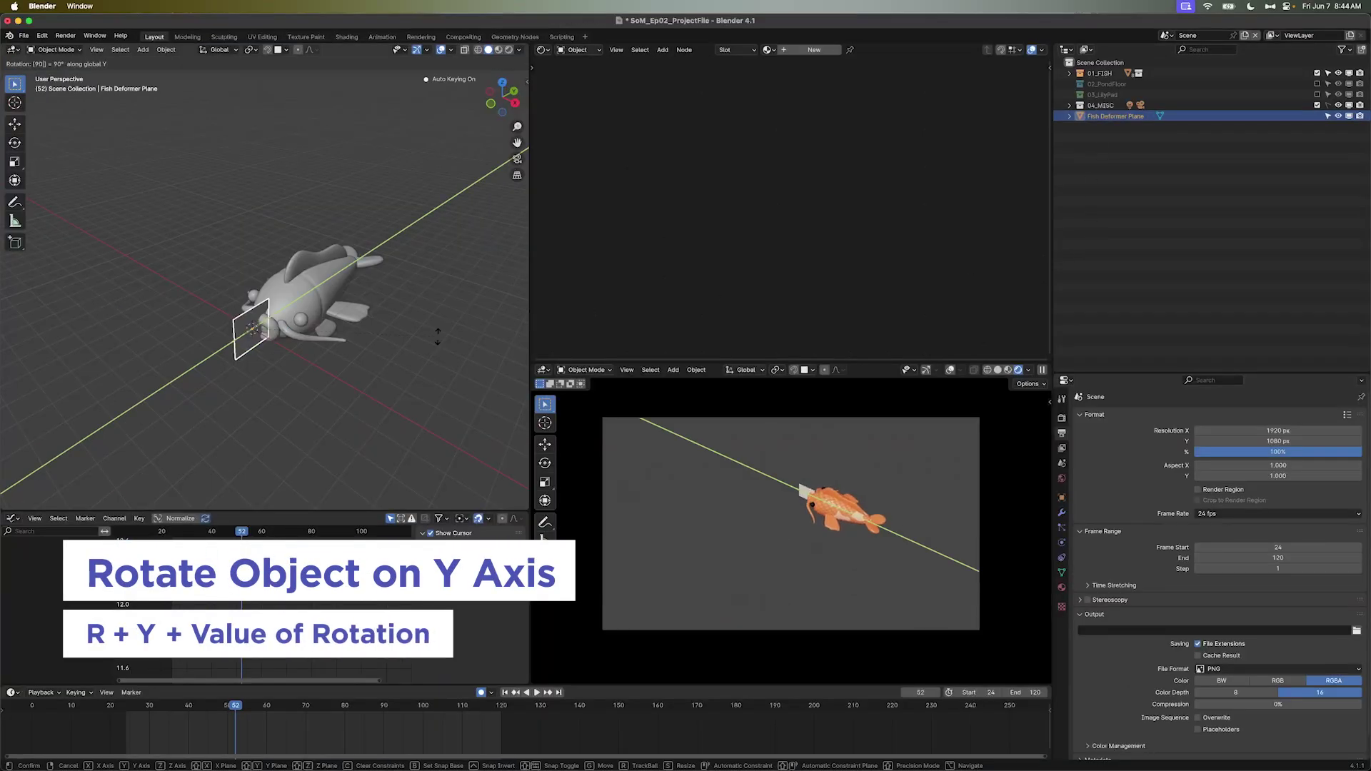
key(Return)
alt+middle_drag(372, 340, 300, 319)
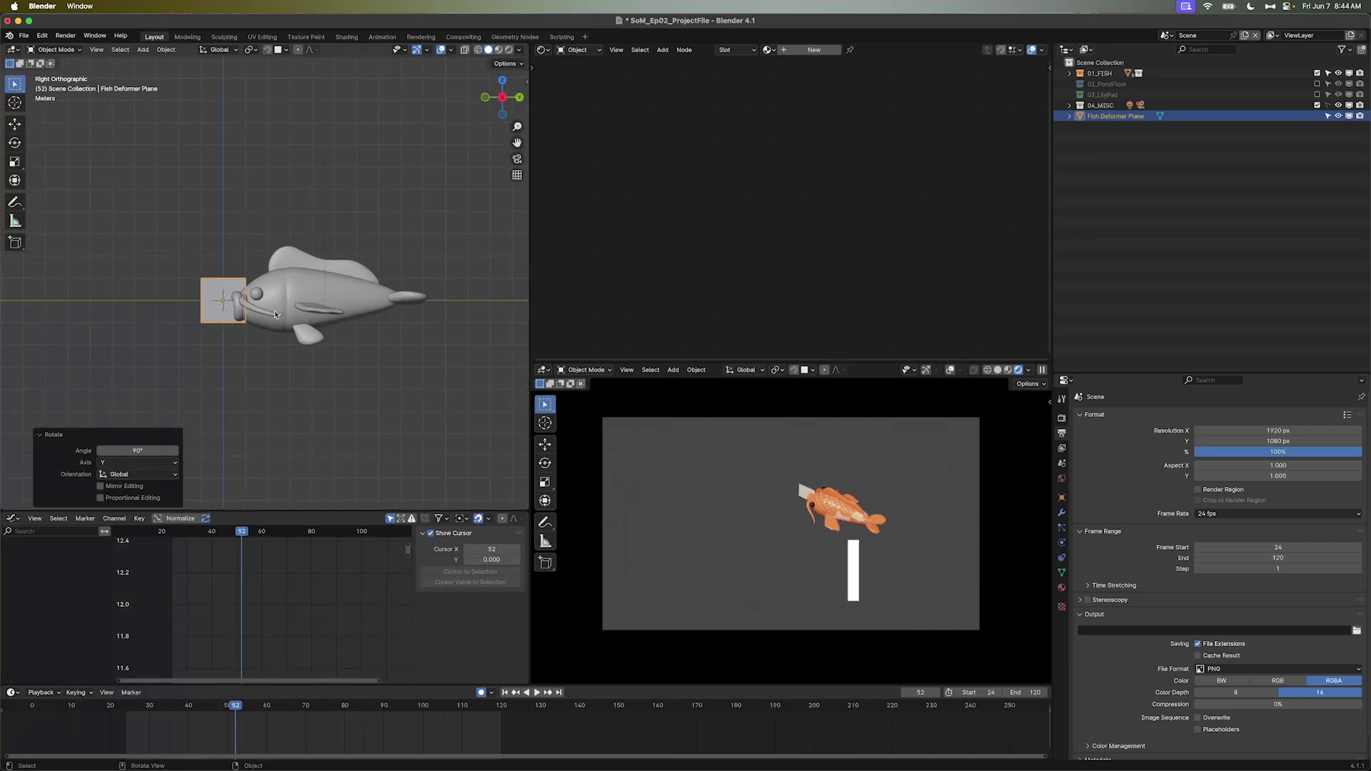
key(g)
key(Return)
key(s)
key(z)
key(y)
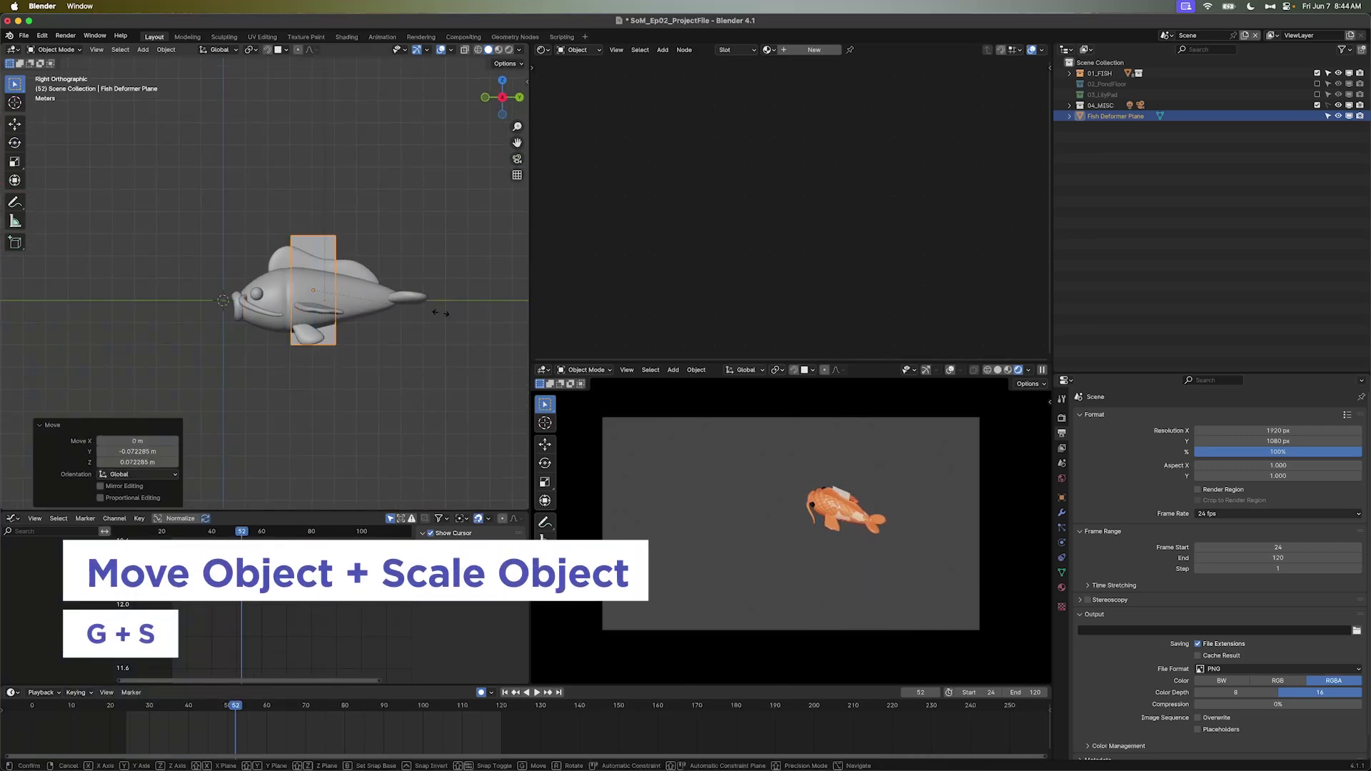
click(397, 374)
key(g)
click(404, 376)
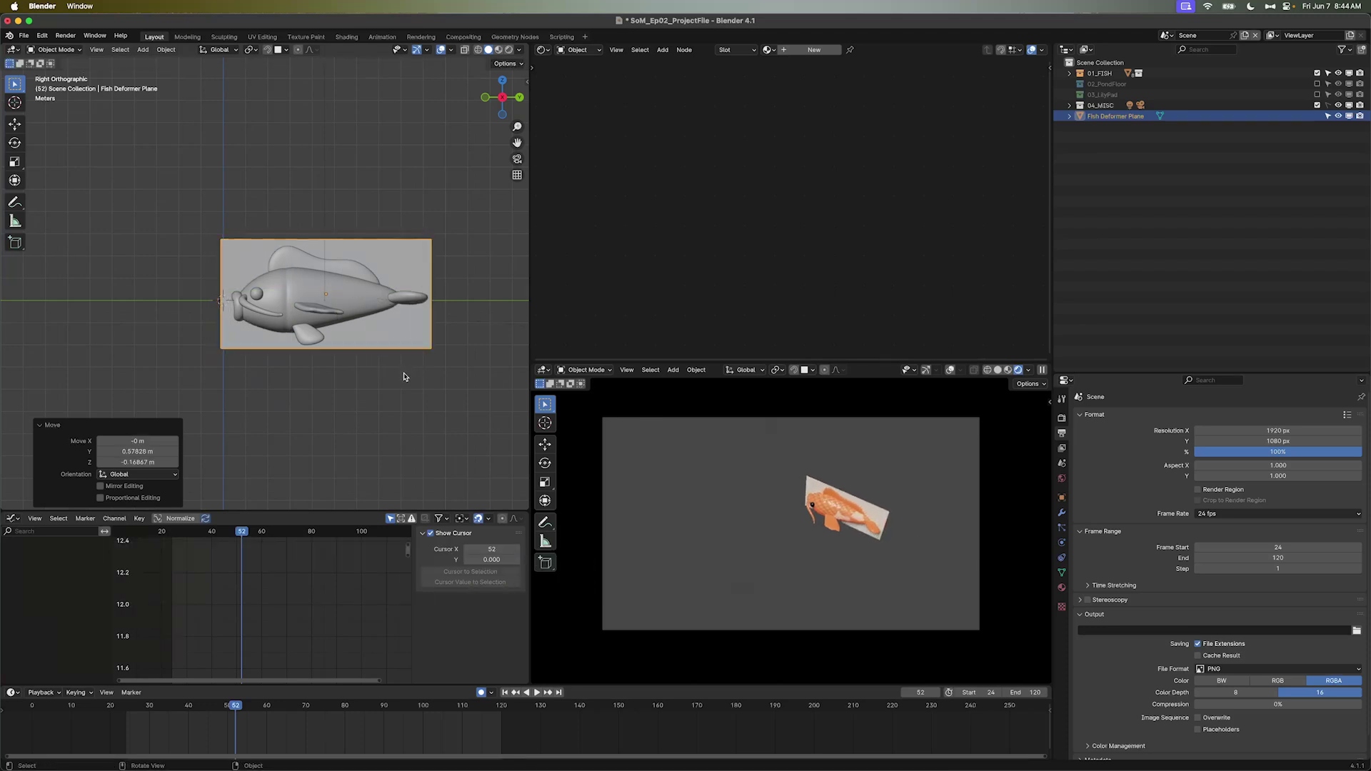
Apply the plane's scale and add 12 loop cuts across its mesh
key(ctrl+a)
click(356, 336)
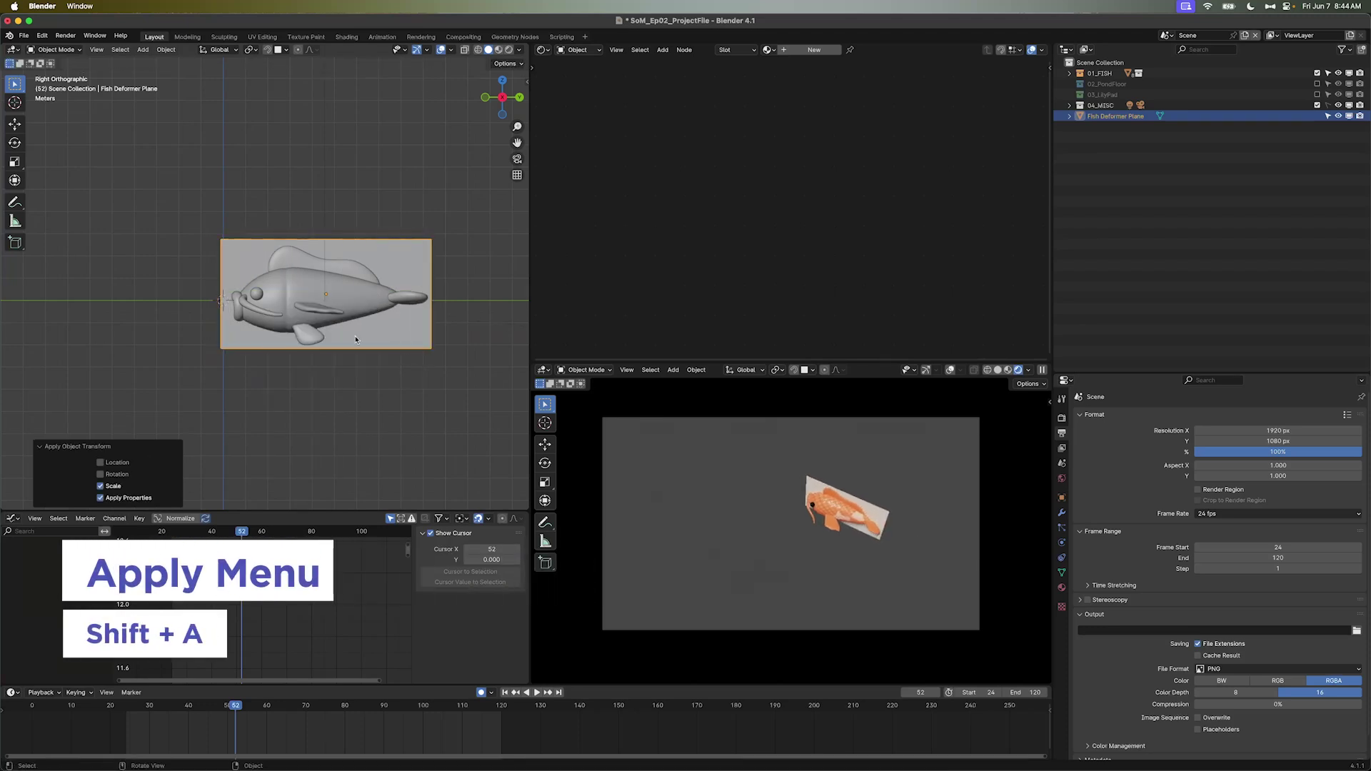
key(Tab)
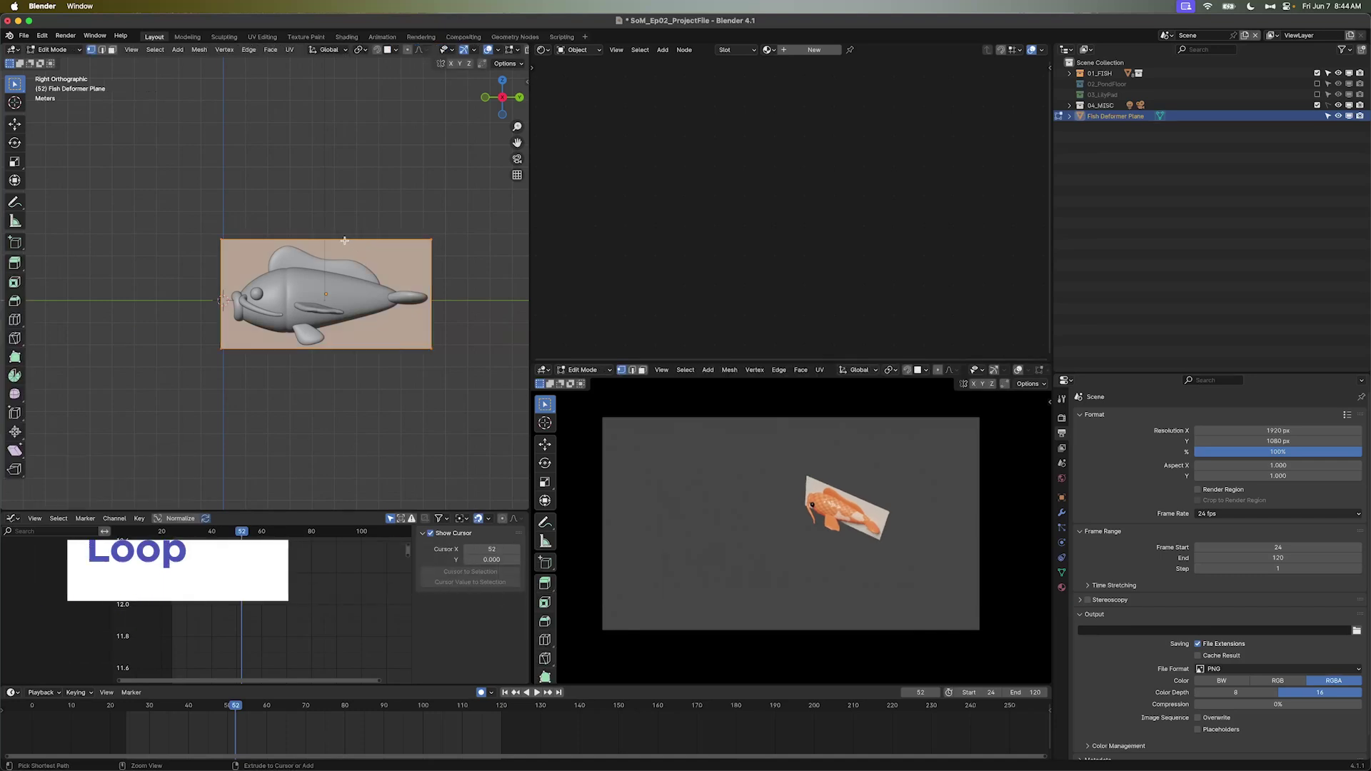
key(ctrl+r)
click(344, 241)
right_click(344, 241)
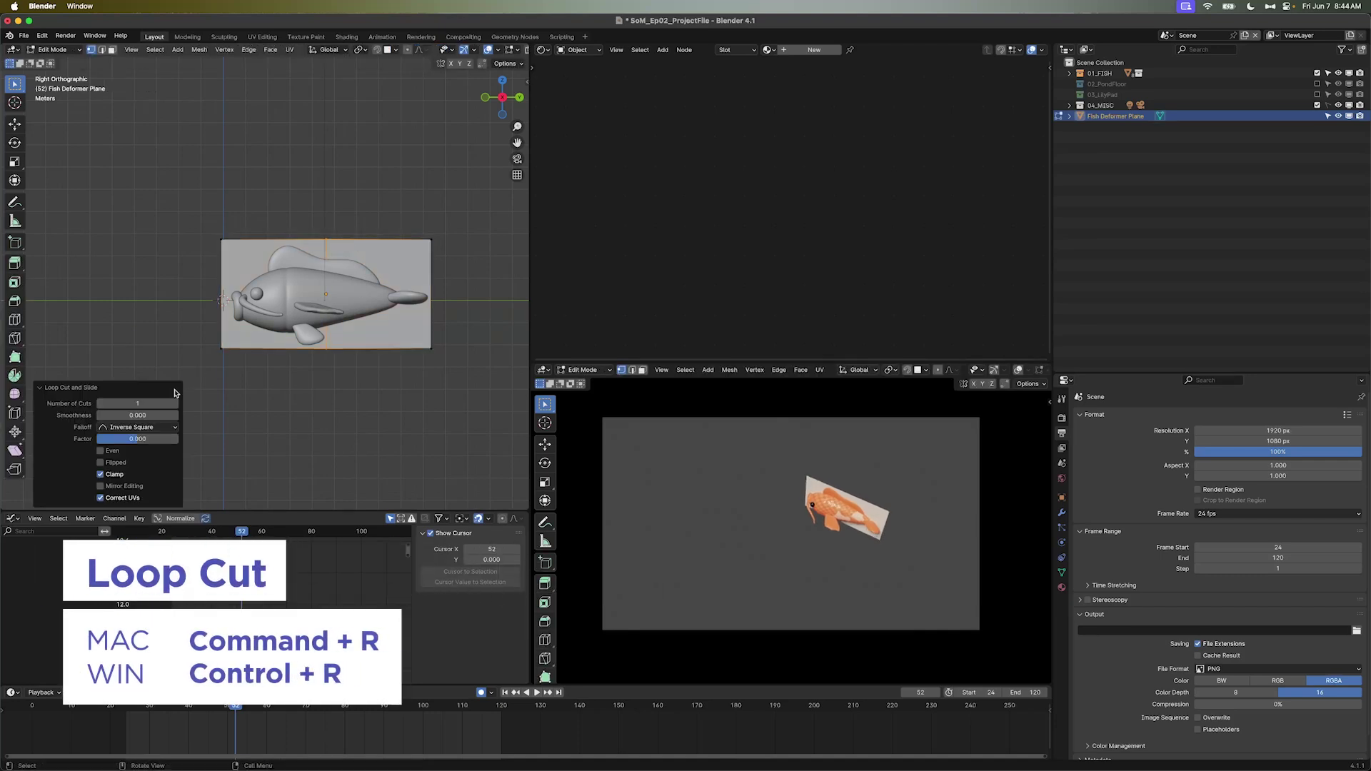
click(154, 401)
text(12)
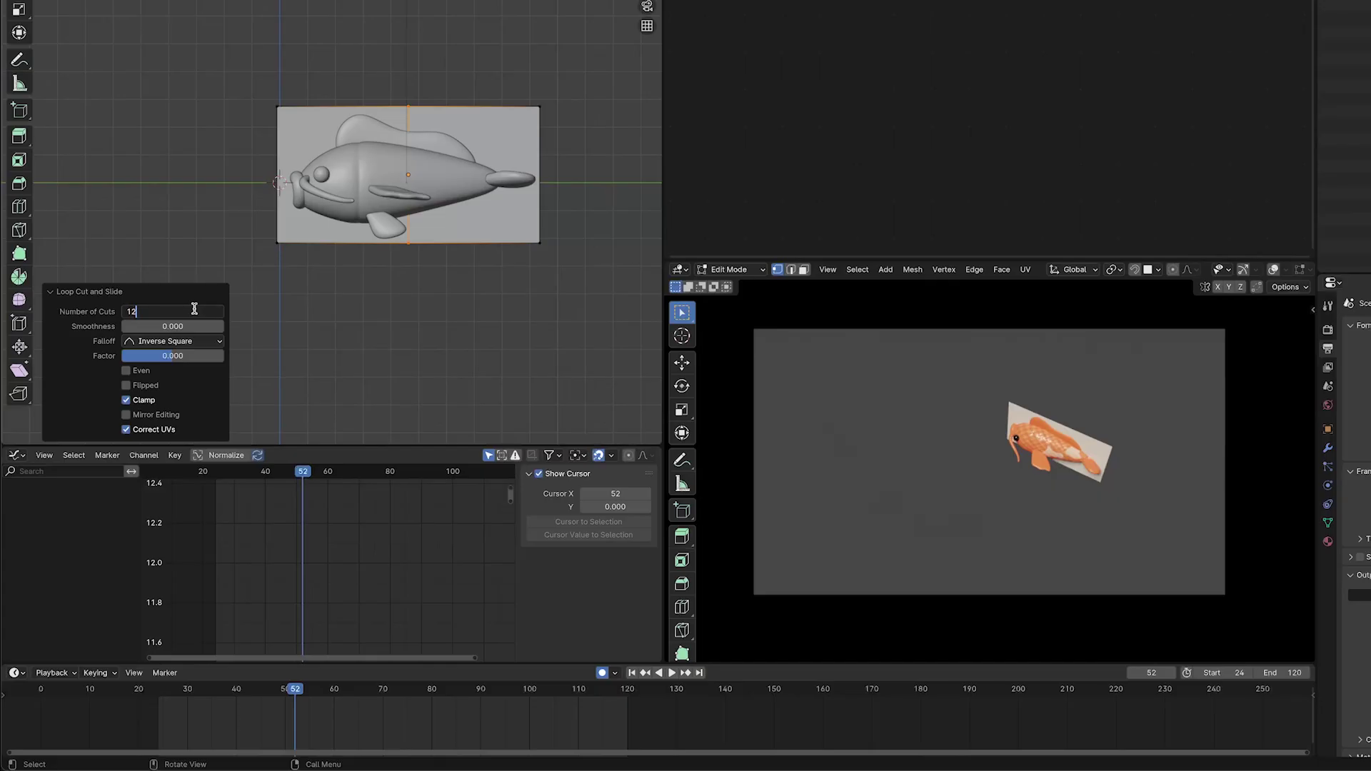
key(Return)
click(557, 317)
key(Tab)
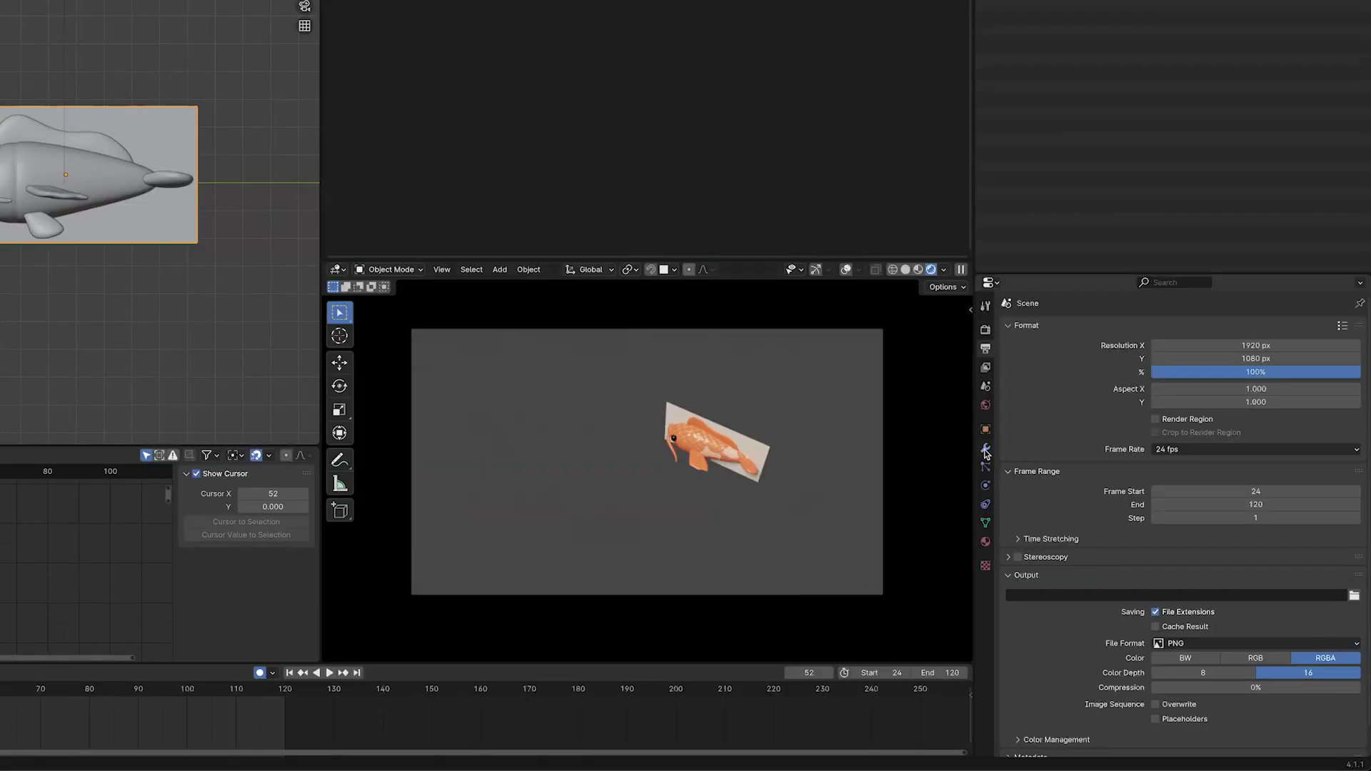
Add a Wave modifier to the plane with motion along Y only
click(986, 448)
click(1072, 327)
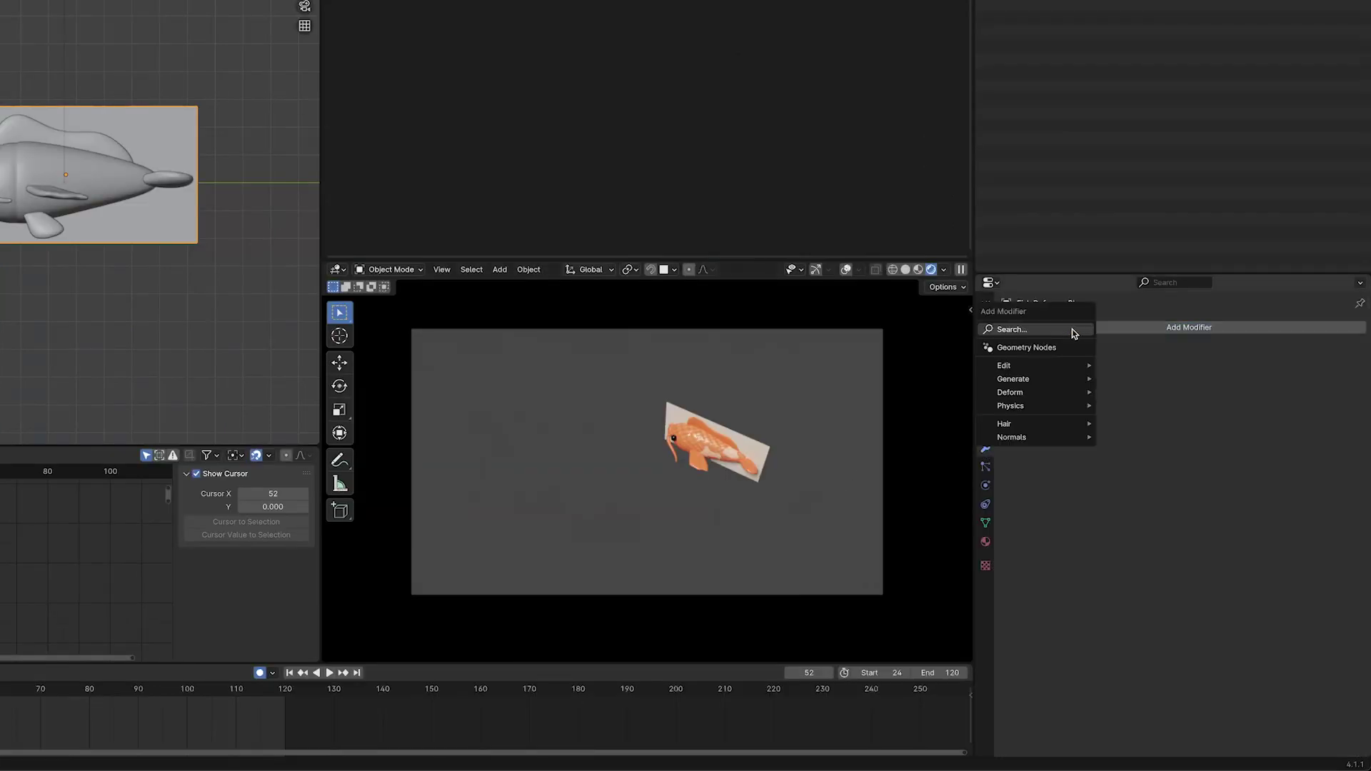
text(wave)
key(Return)
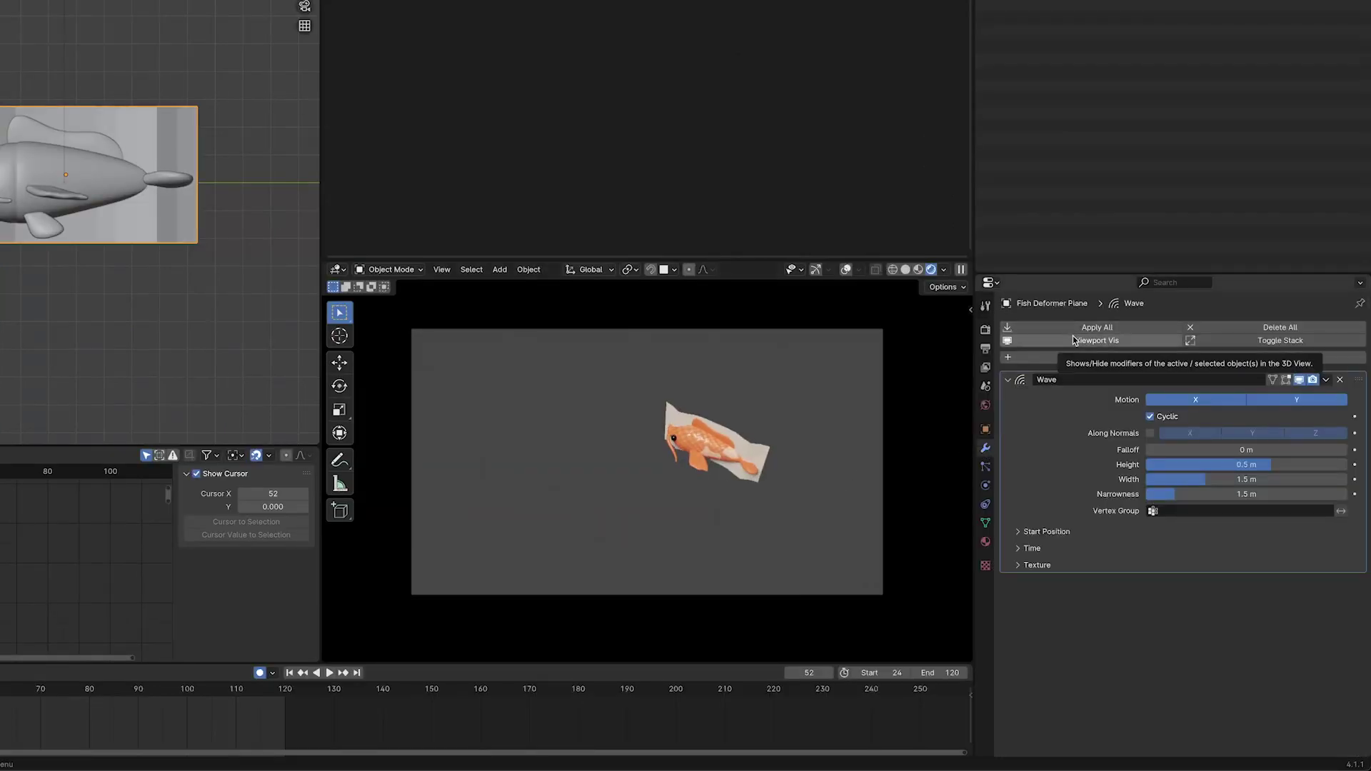
click(1169, 398)
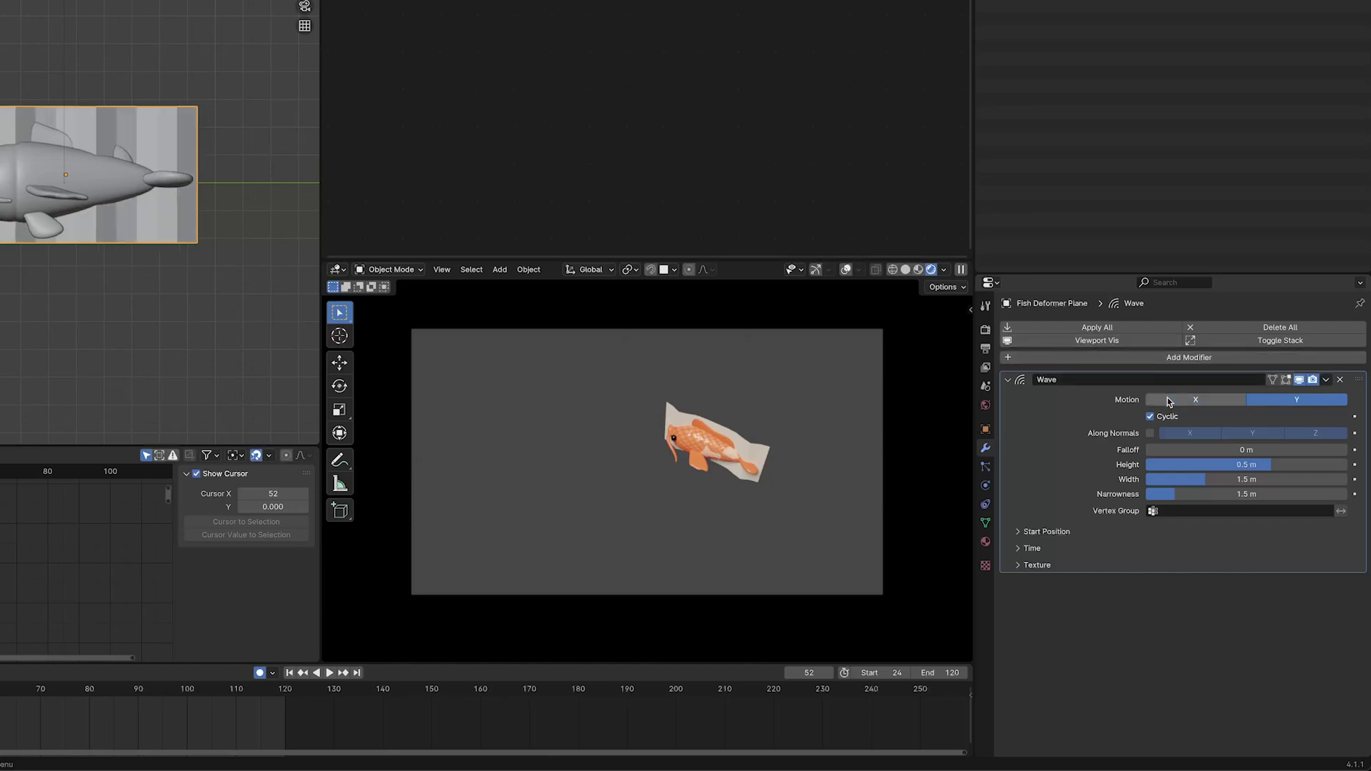
Set the wave's height to 2 m, width 12 m and narrowness 0.17 m
click(1233, 461)
text(2)
key(Return)
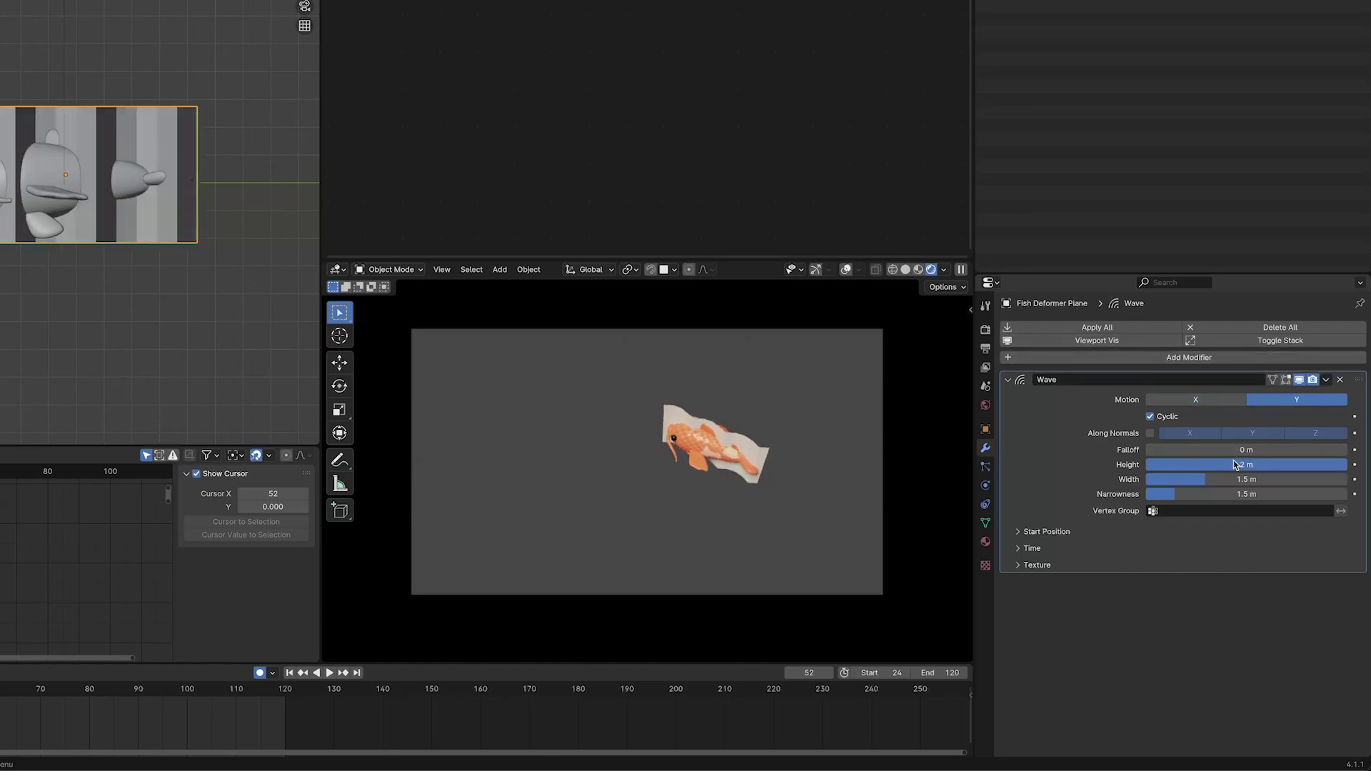
click(1225, 481)
text(1)
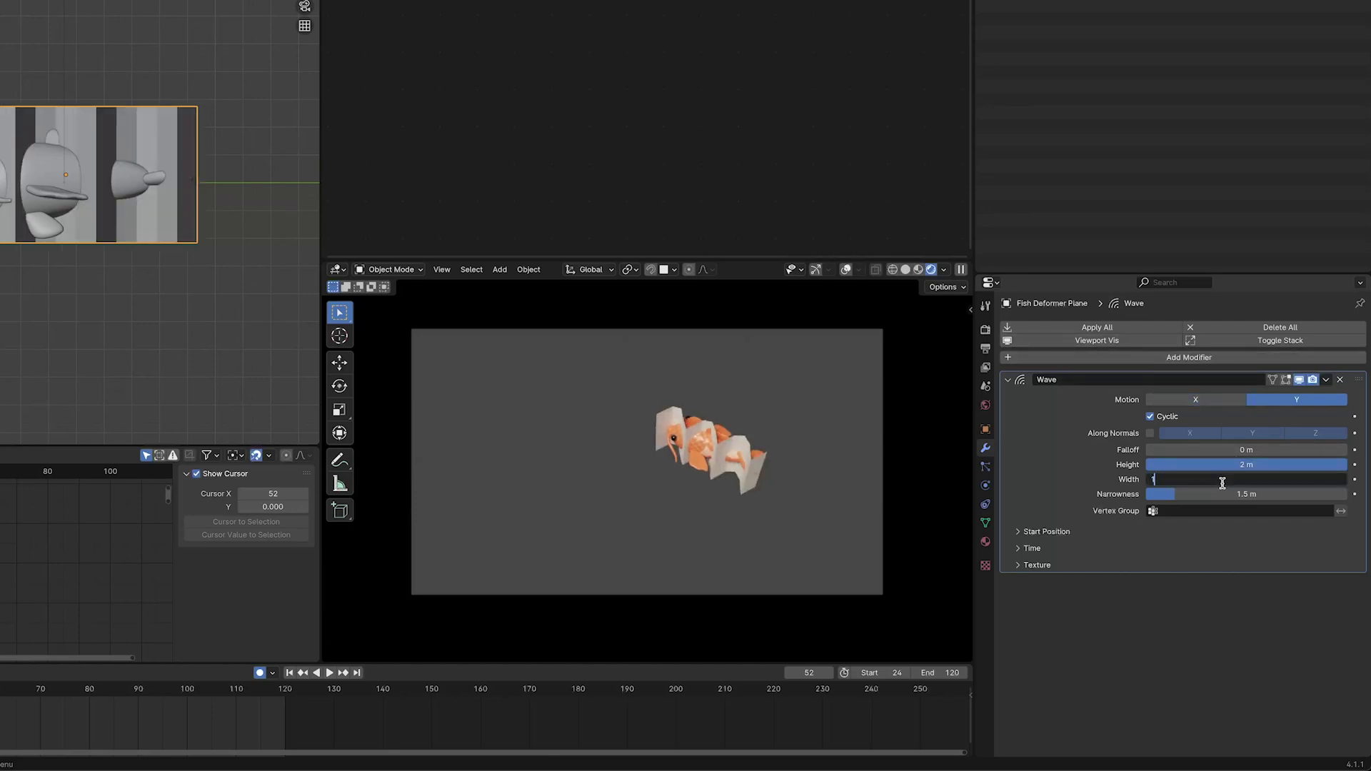
text(2)
key(Return)
click(1229, 494)
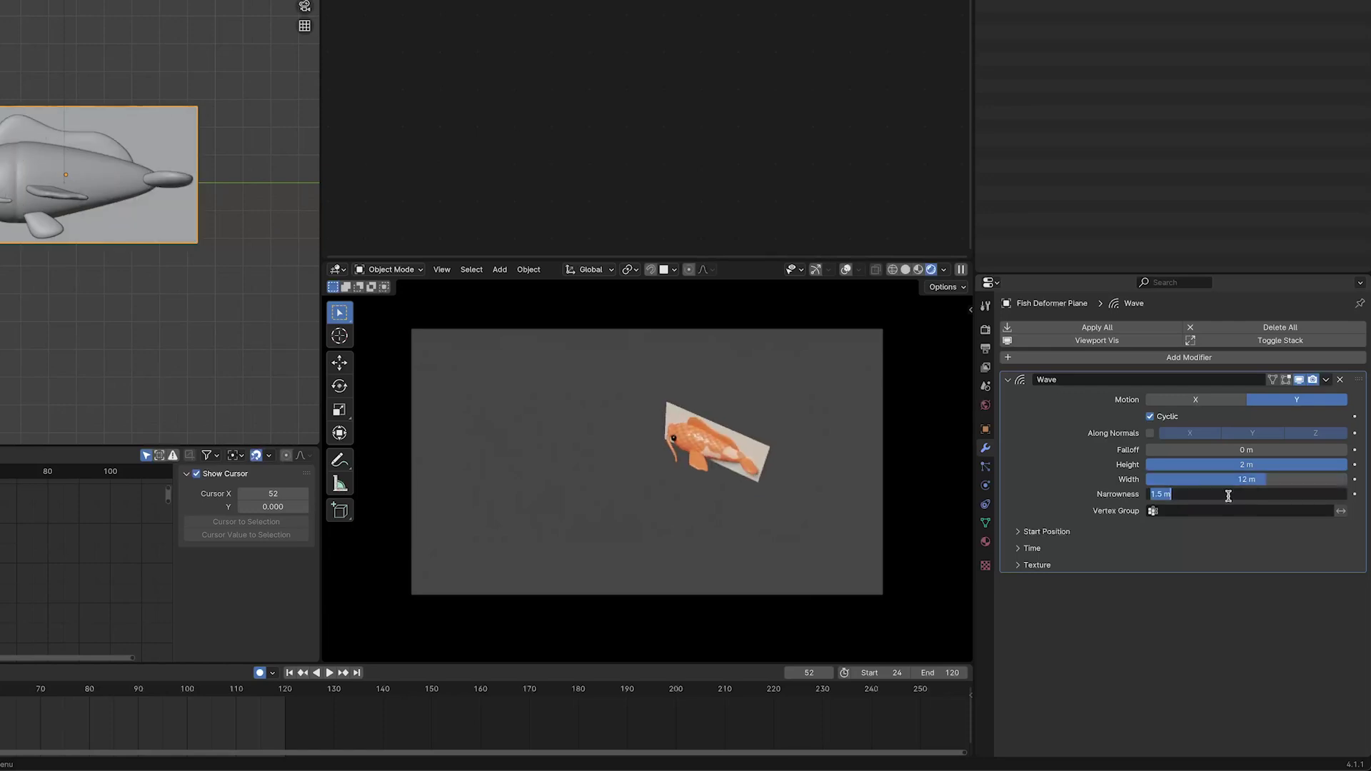
text(.17)
key(Return)
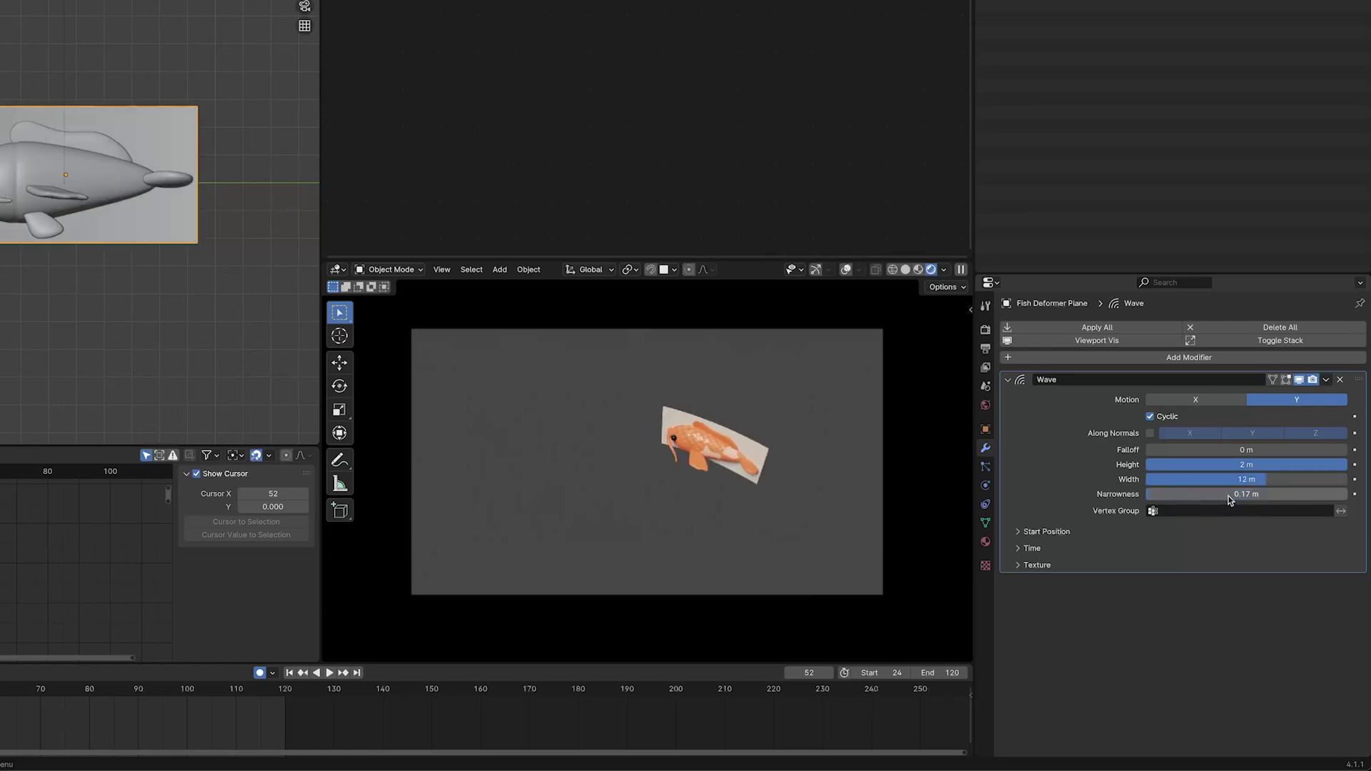
Set the wave's Time speed to 0.27 and stop playback
click(1029, 548)
click(1215, 612)
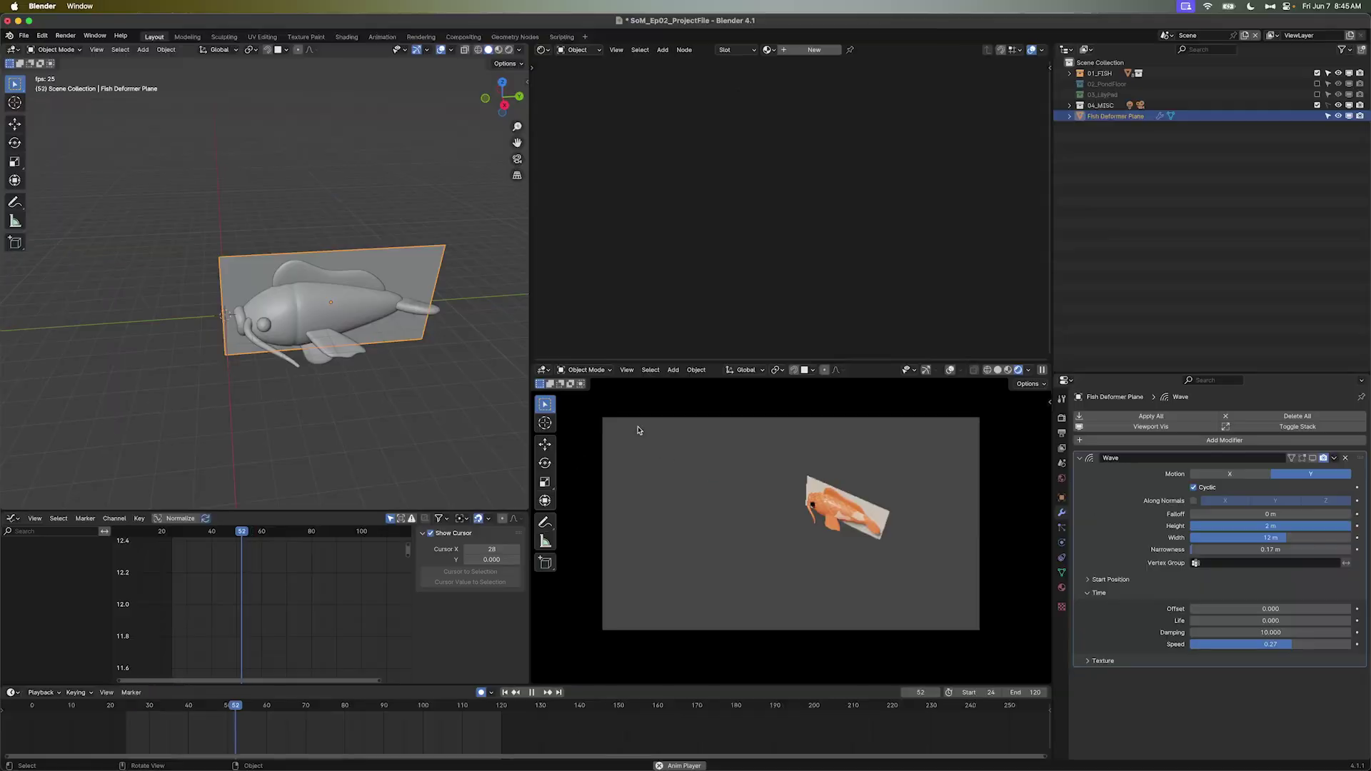
key(space)
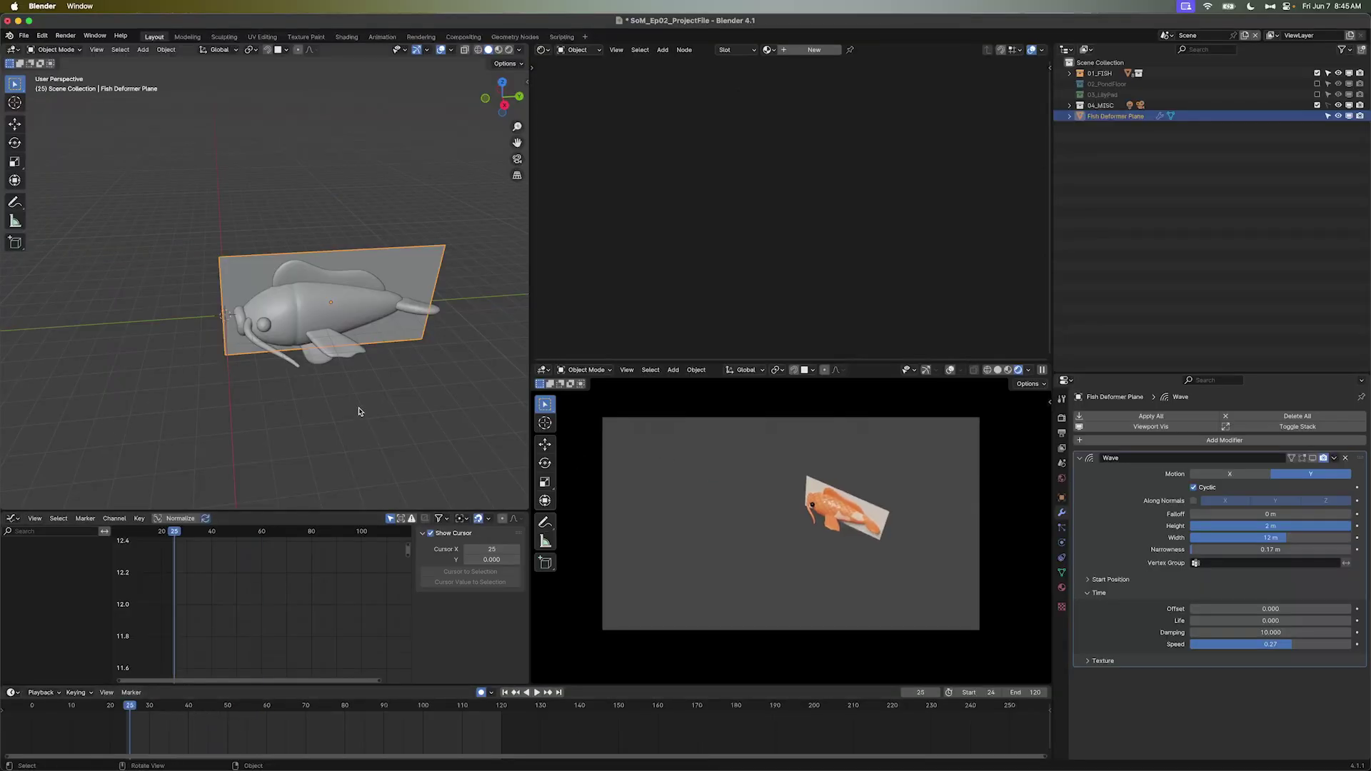
Add a Surface Deform modifier to the fish body targeting Fish Deformer Plane and bind it
click(319, 304)
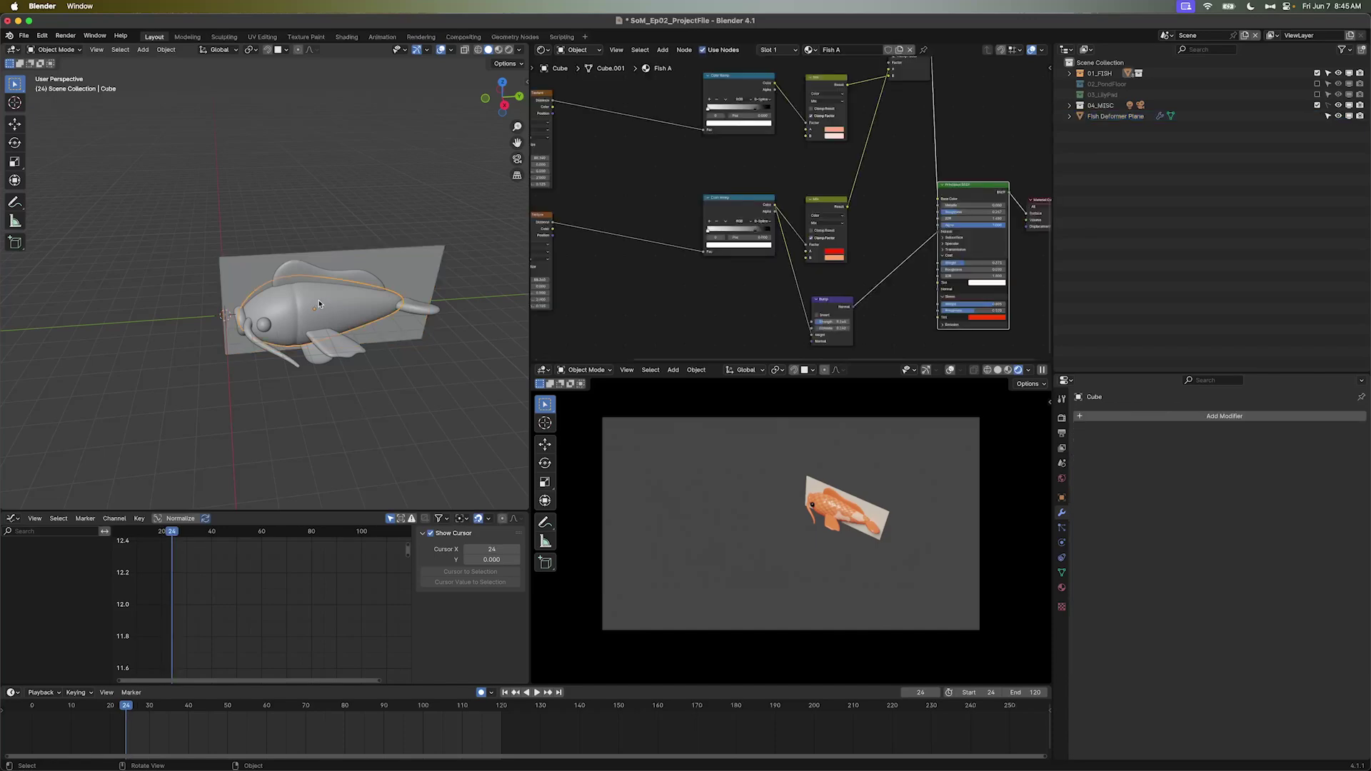
click(1173, 415)
text(s)
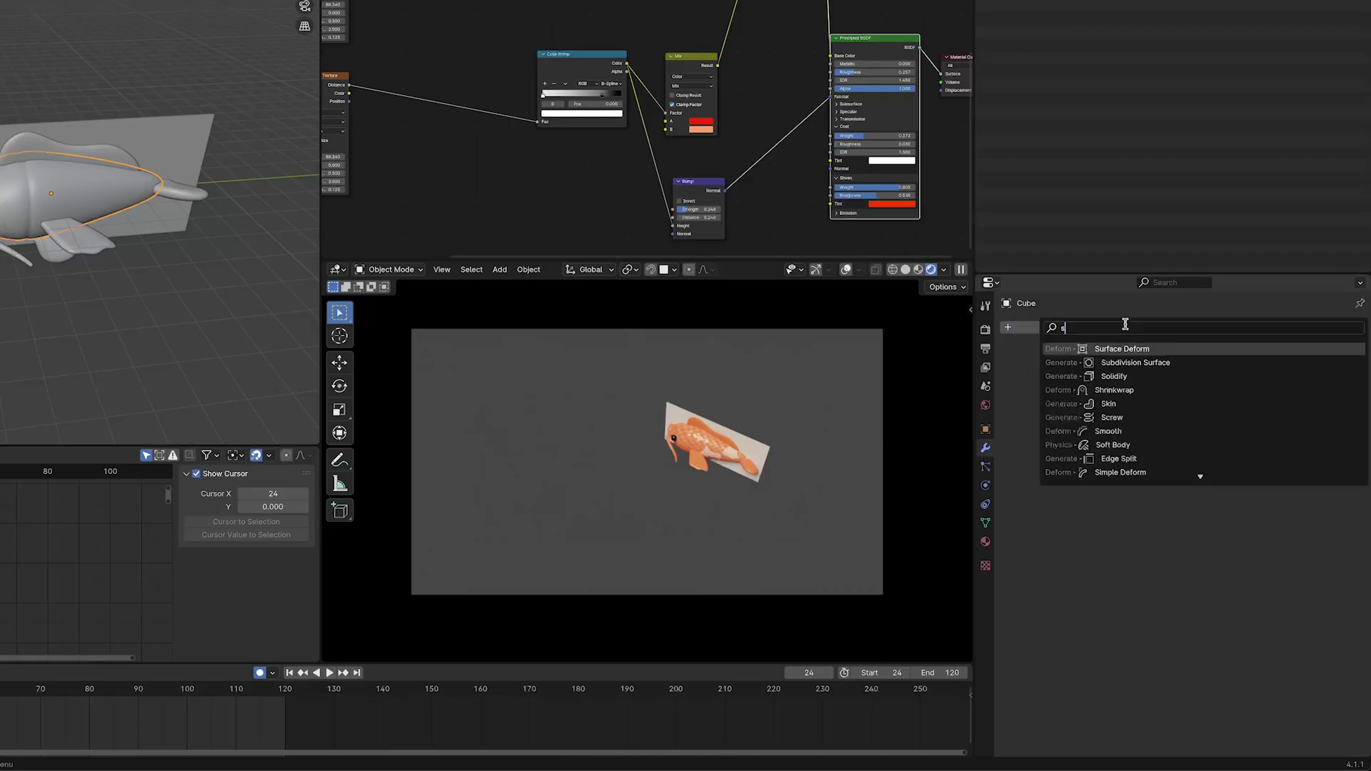
text(urfac)
key(Return)
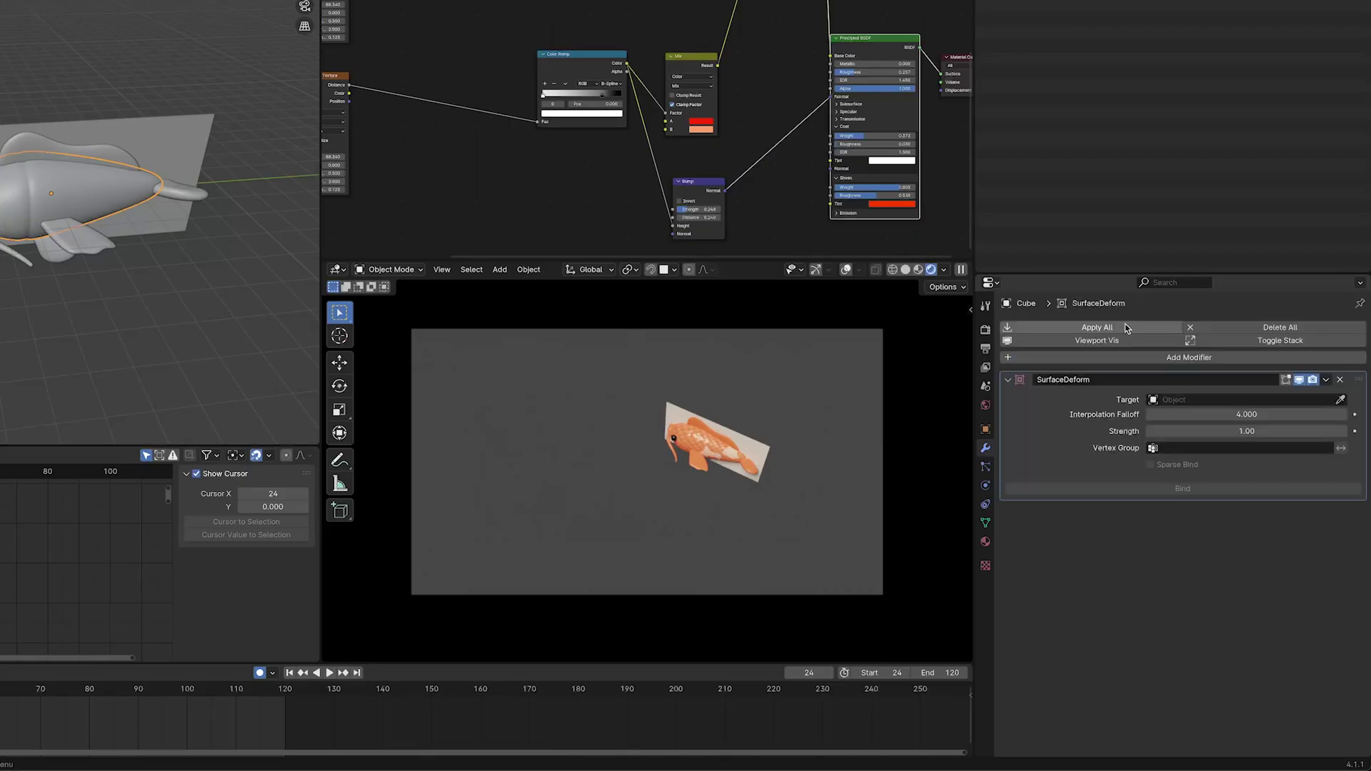
click(1176, 400)
text(fish)
click(1185, 420)
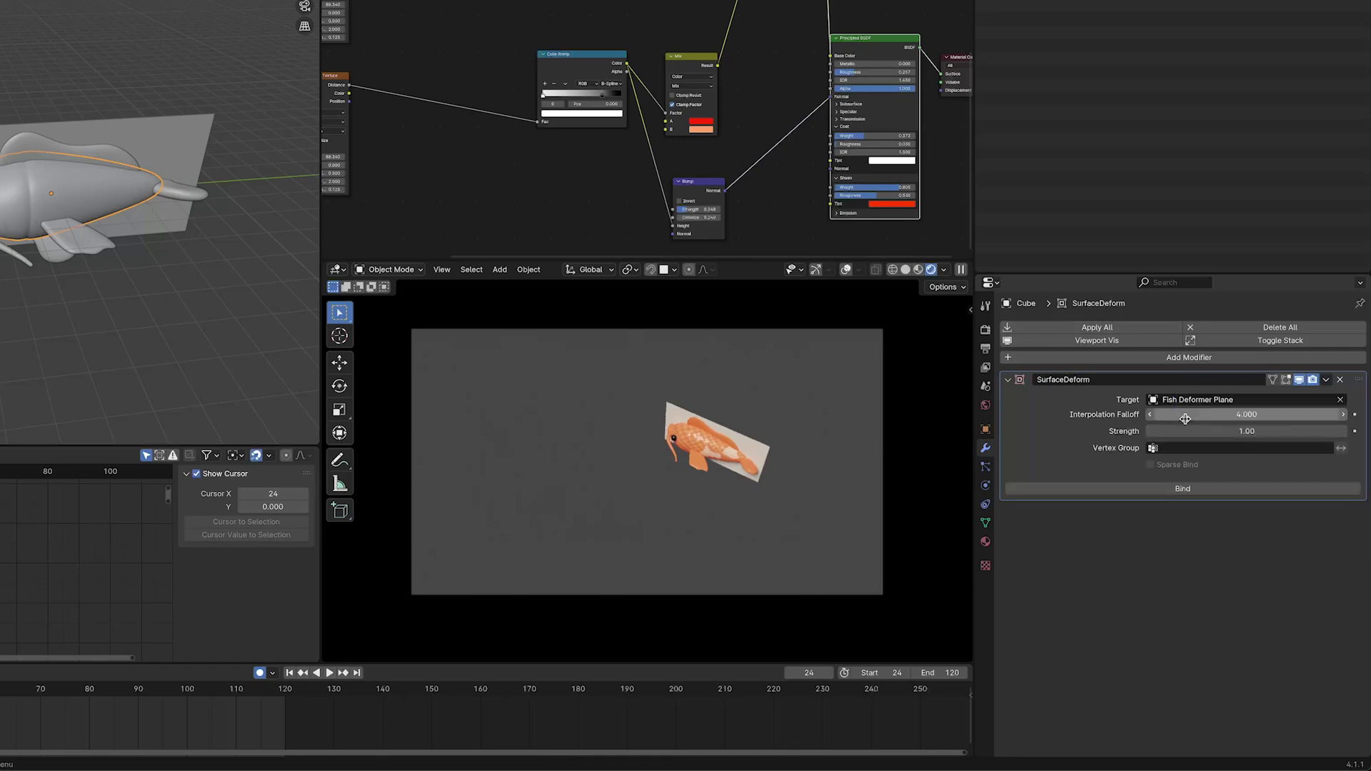
click(1184, 483)
Bind the fish's eye and other parts to the deformer plane the same way
click(182, 198)
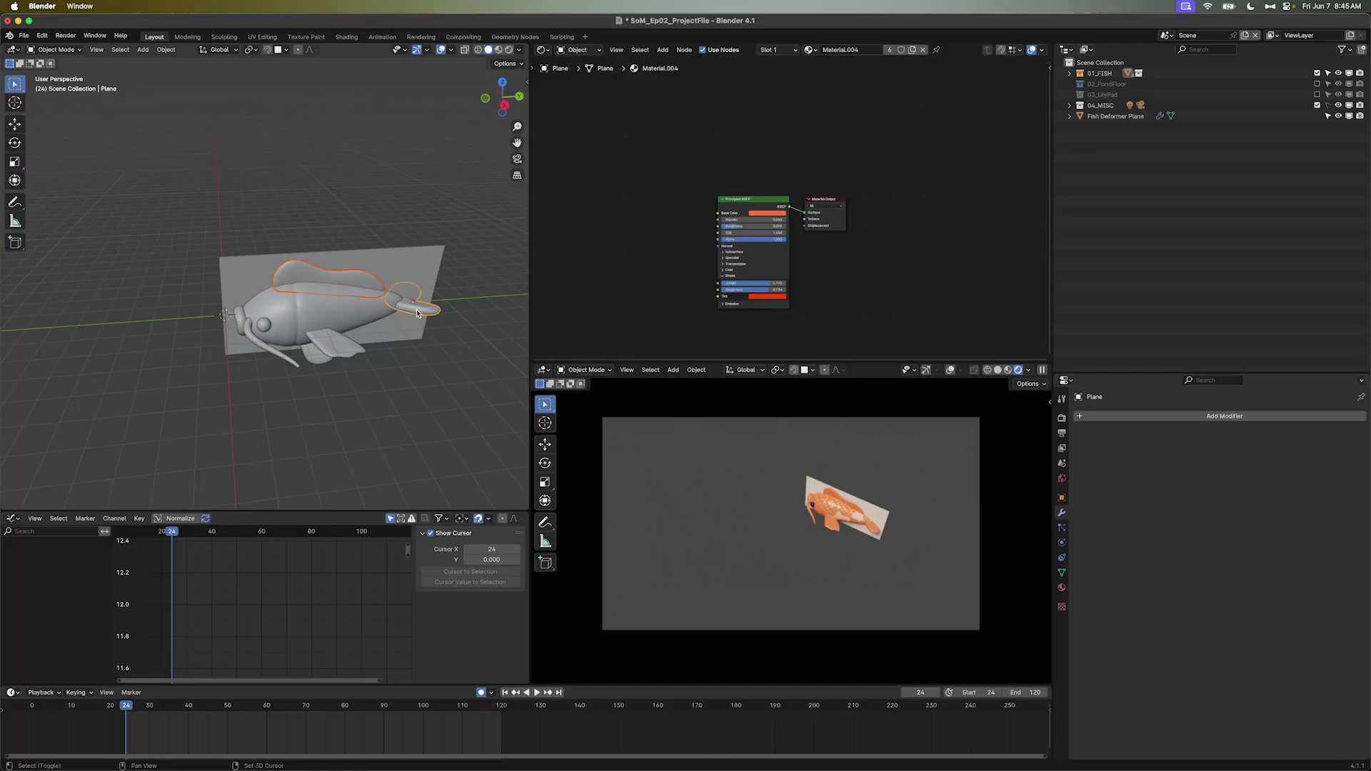
click(314, 307)
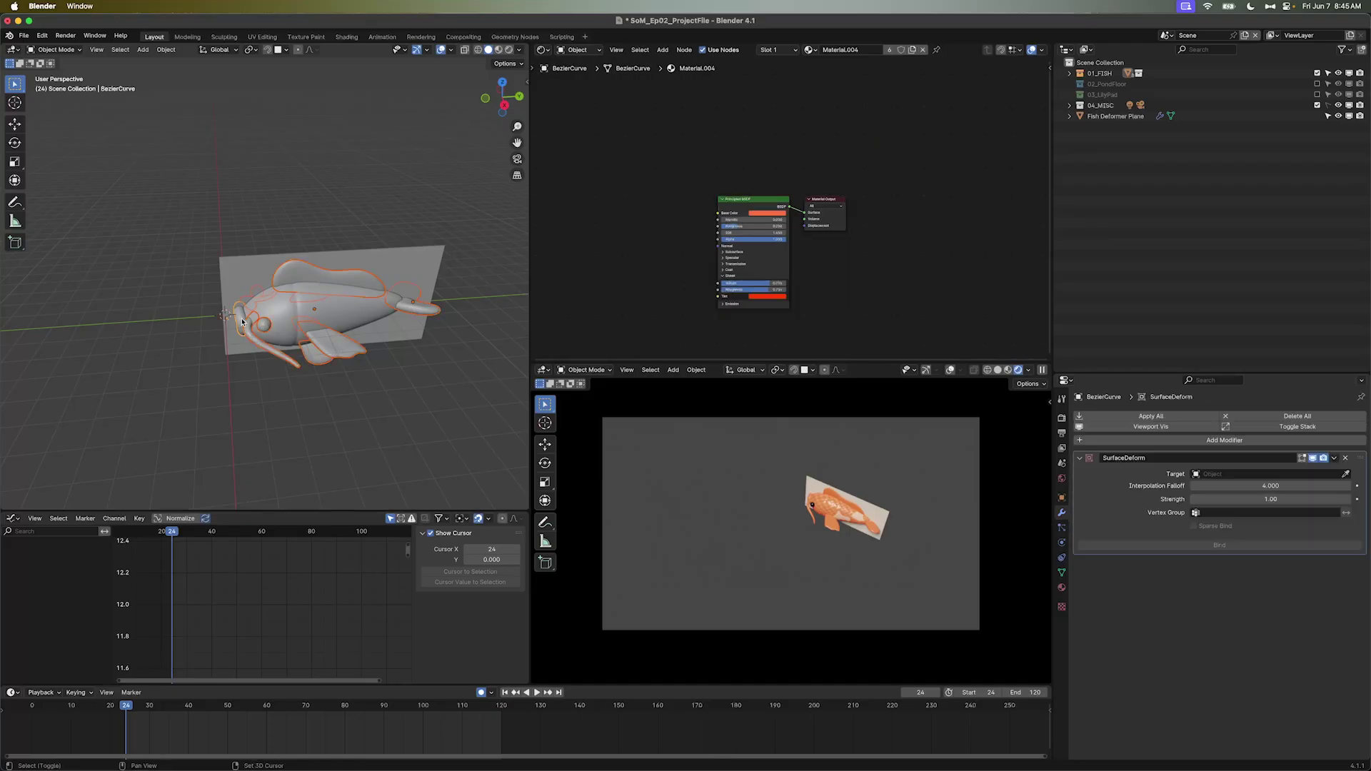
click(264, 325)
click(418, 306)
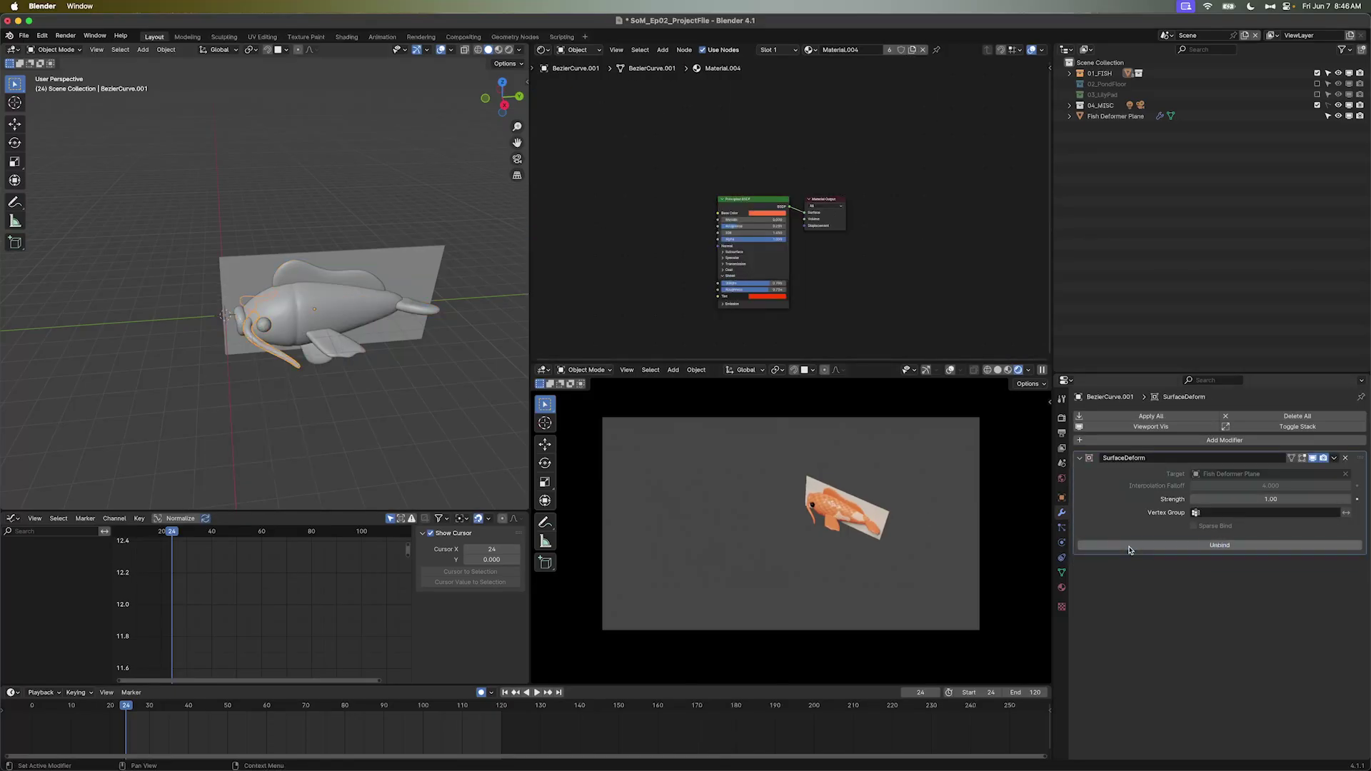
Re-enable the Wave modifier's viewport display on the plane and play the animation
click(310, 300)
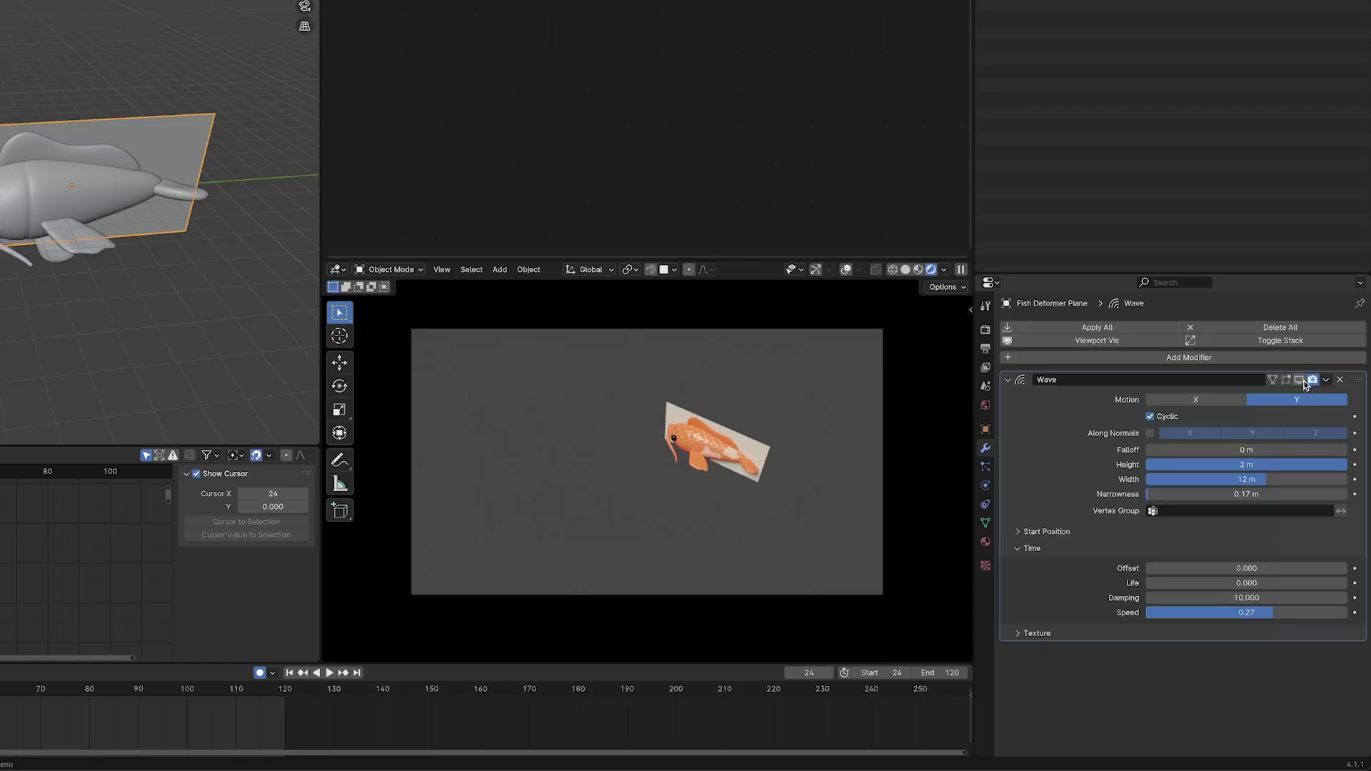
click(1304, 386)
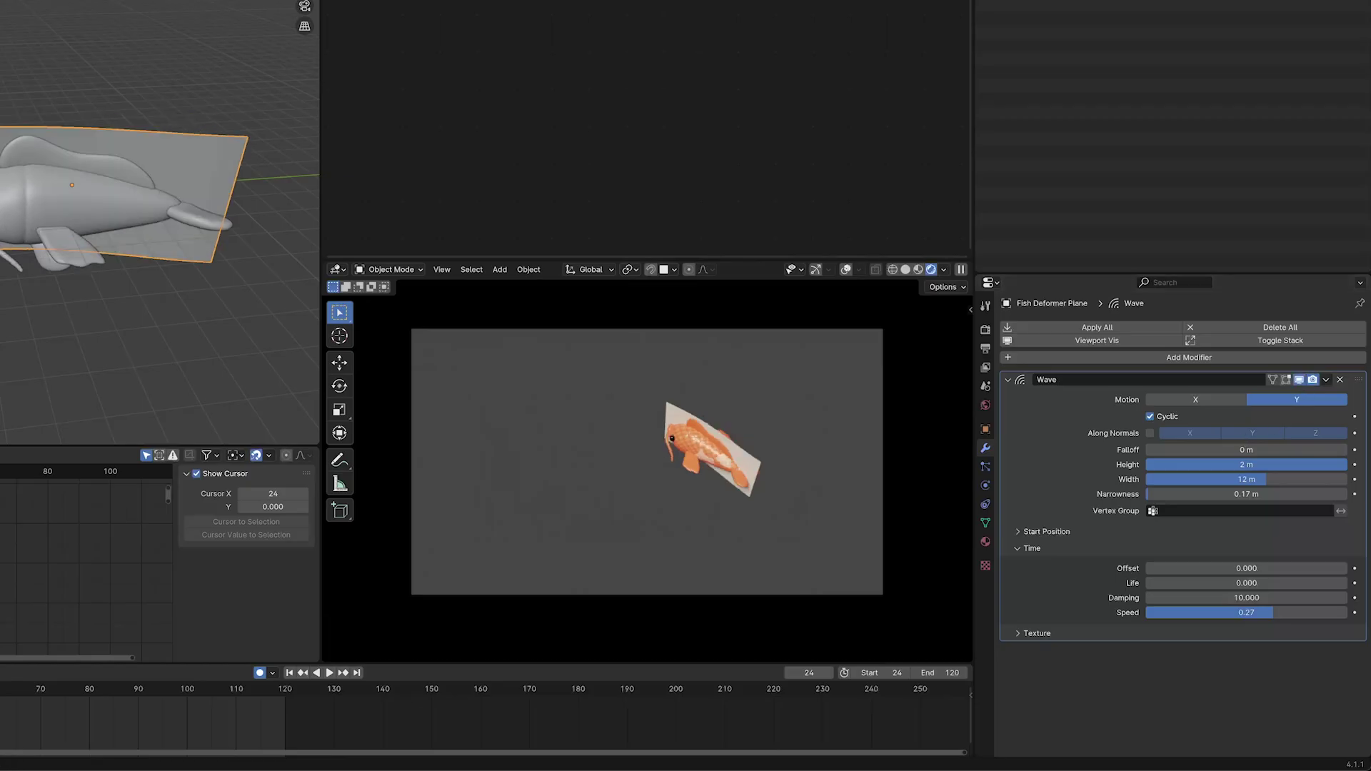
key(space)
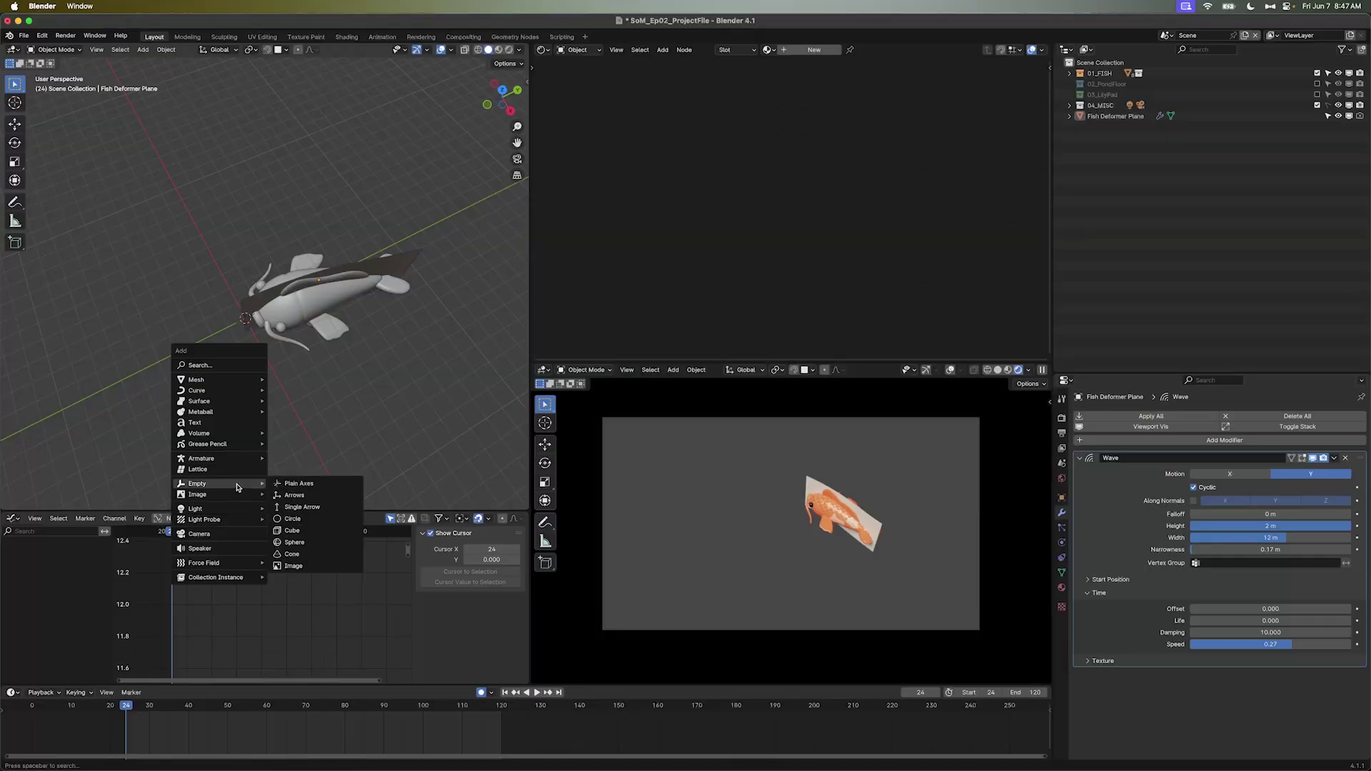
Add a Plain Axes empty and scale it up
click(277, 485)
key(s)
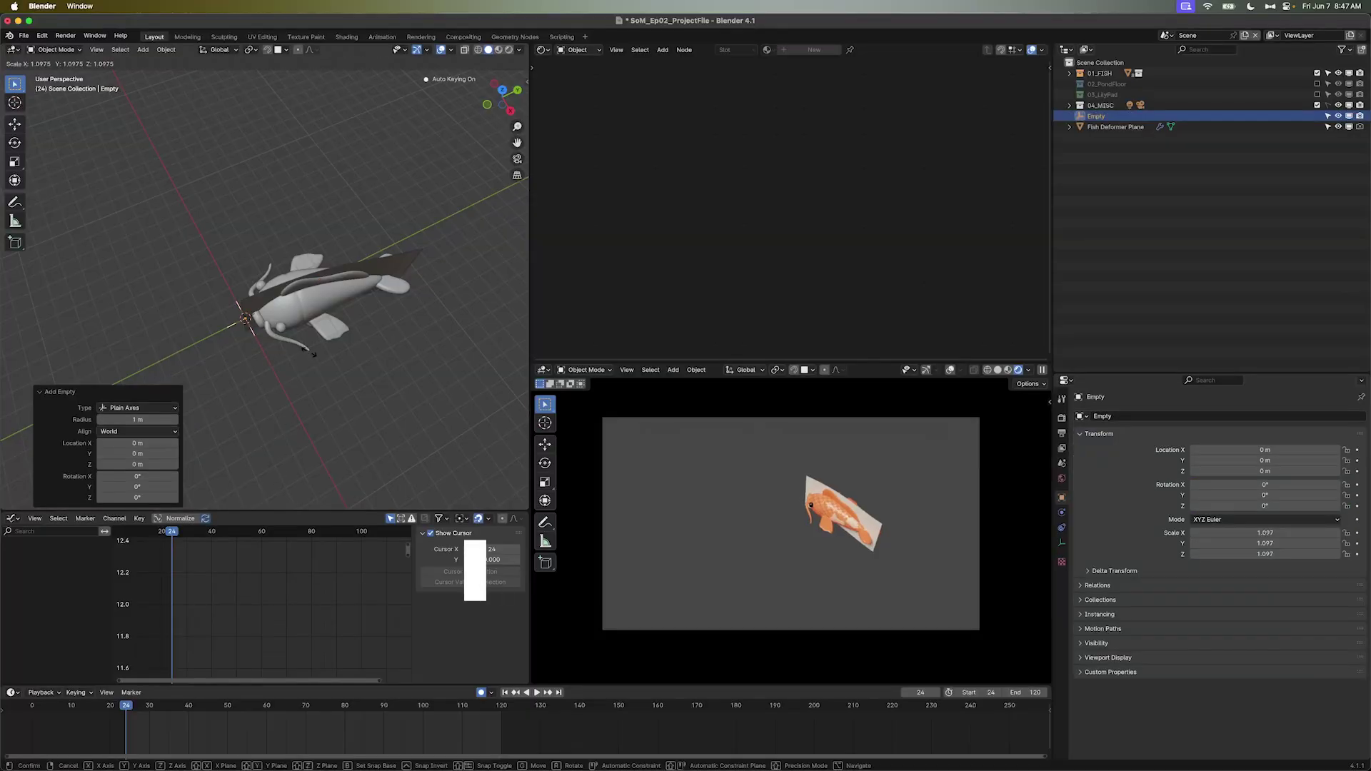
key(a)
click(25, 429)
Parent everything to the empty keeping transforms, nudge the empty, and add a Bézier curve
key(a)
middle_drag(174, 366, 326, 323)
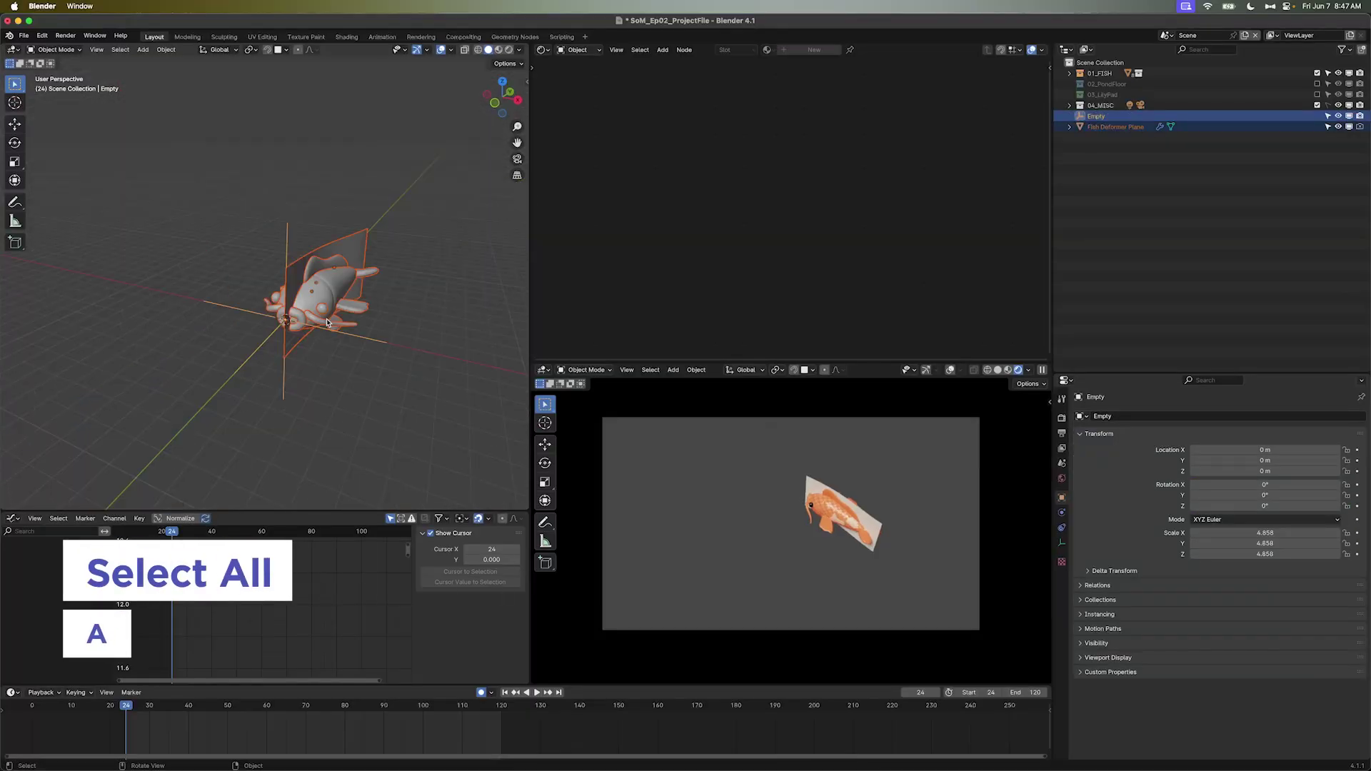
key(super+p)
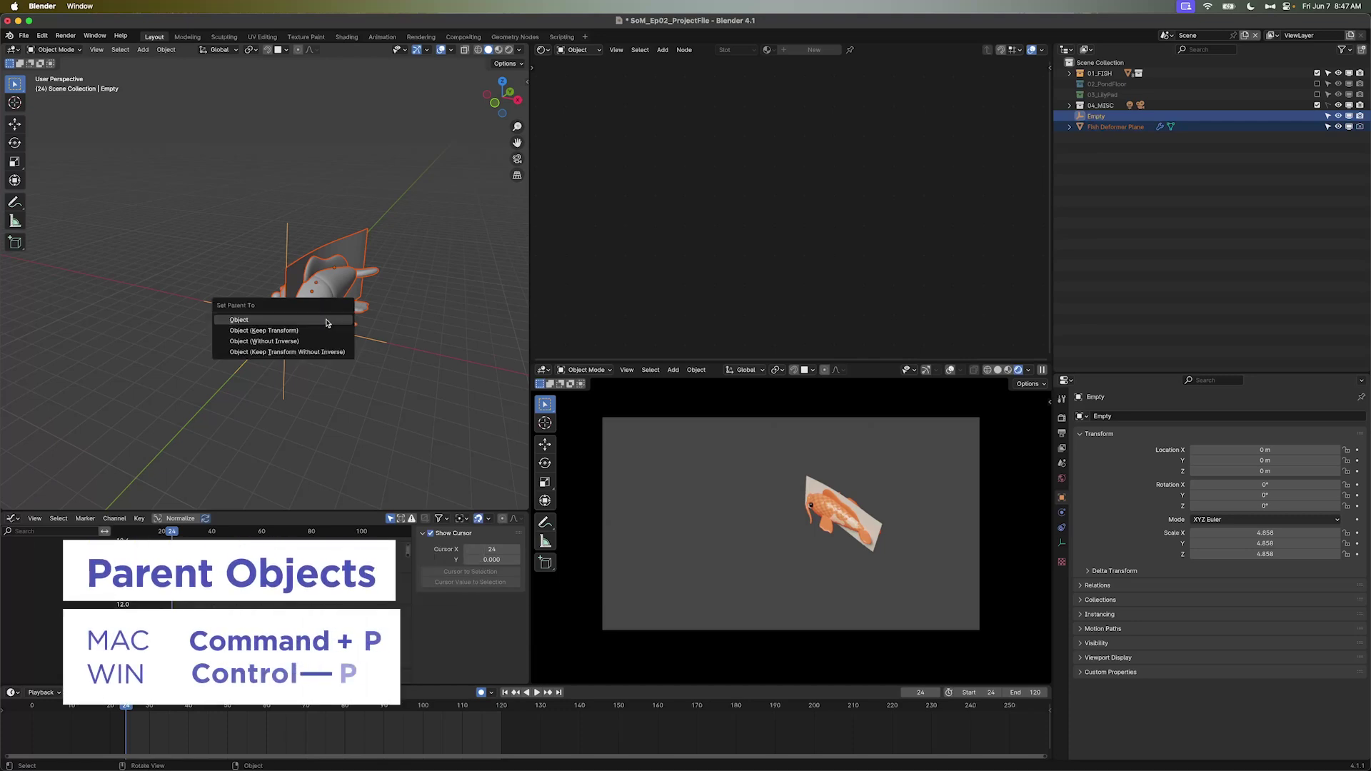
click(317, 331)
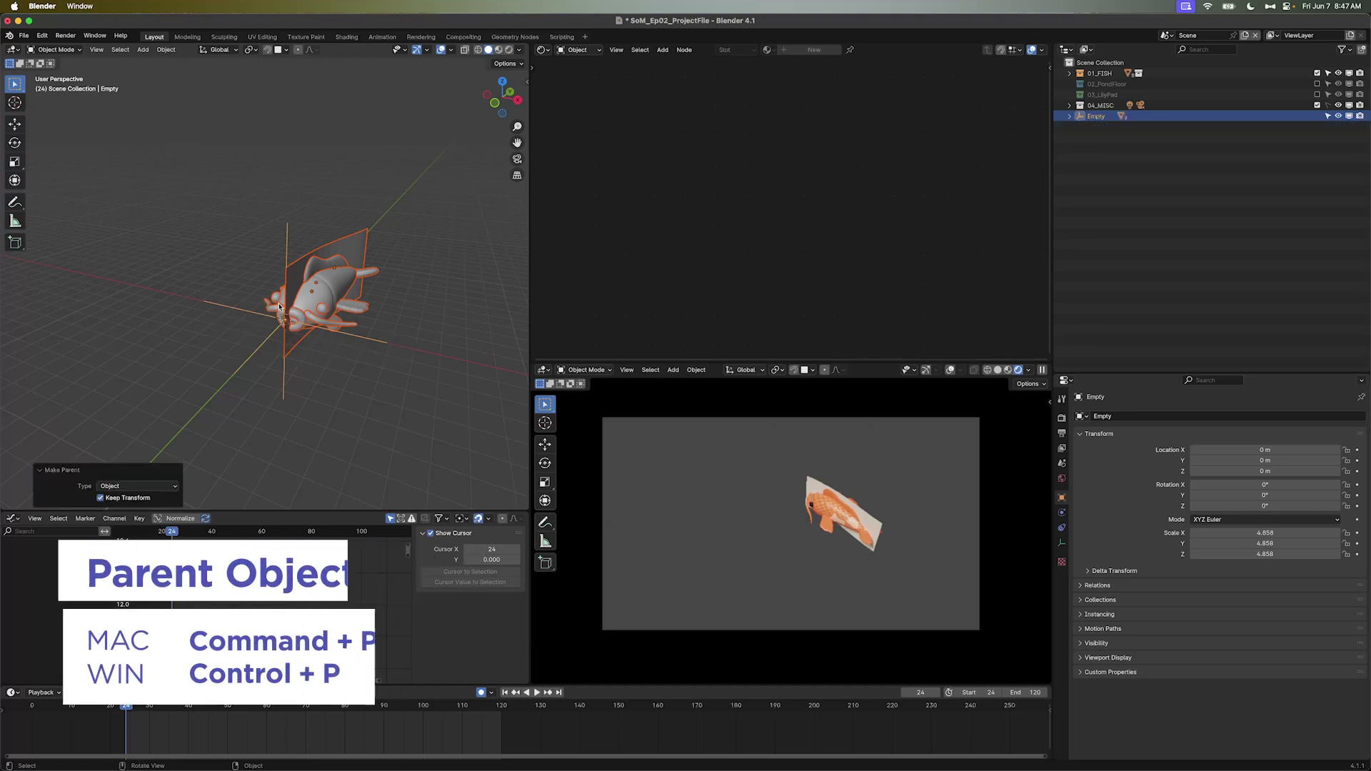
click(288, 279)
key(g)
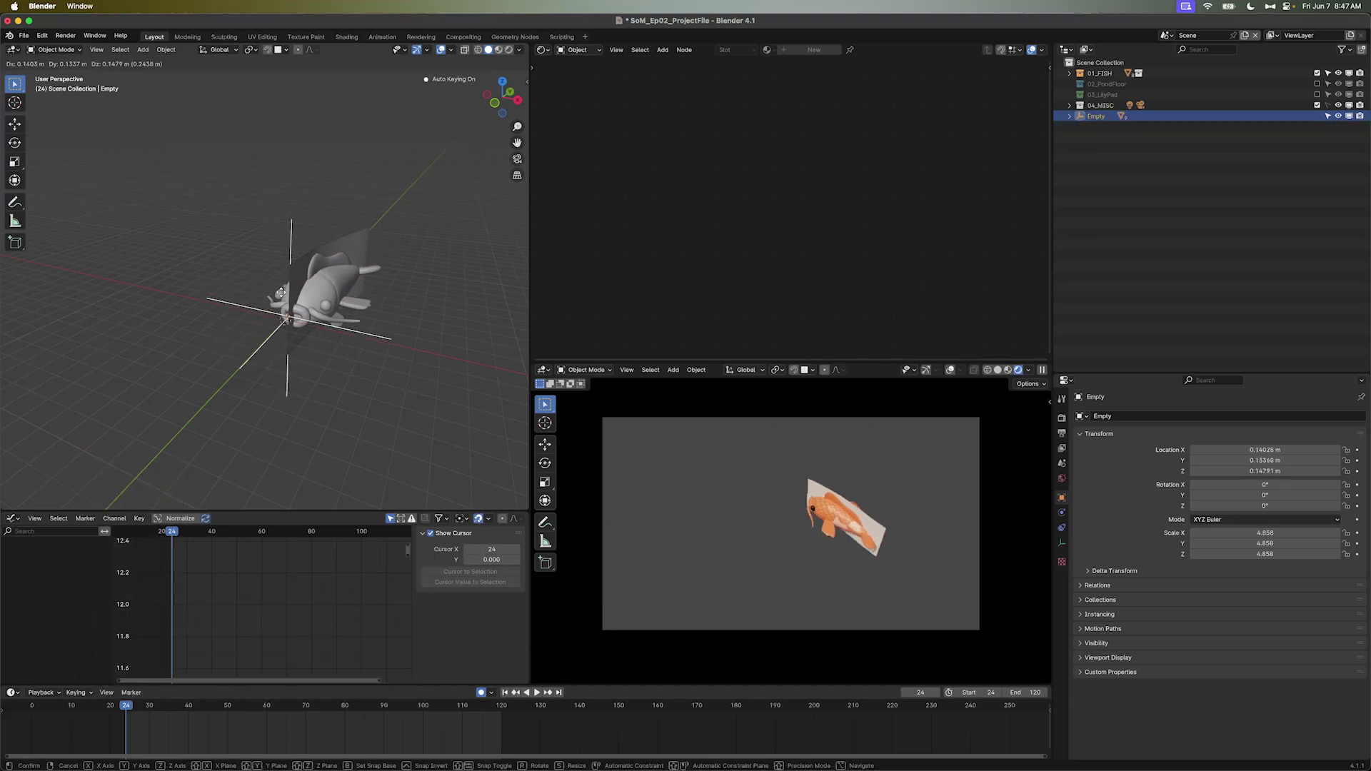
click(207, 178)
key(shift+a)
click(269, 181)
In top view, delete the Bézier curve's default points in Edit Mode
alt+middle_drag(270, 182, 291, 307)
key(Tab)
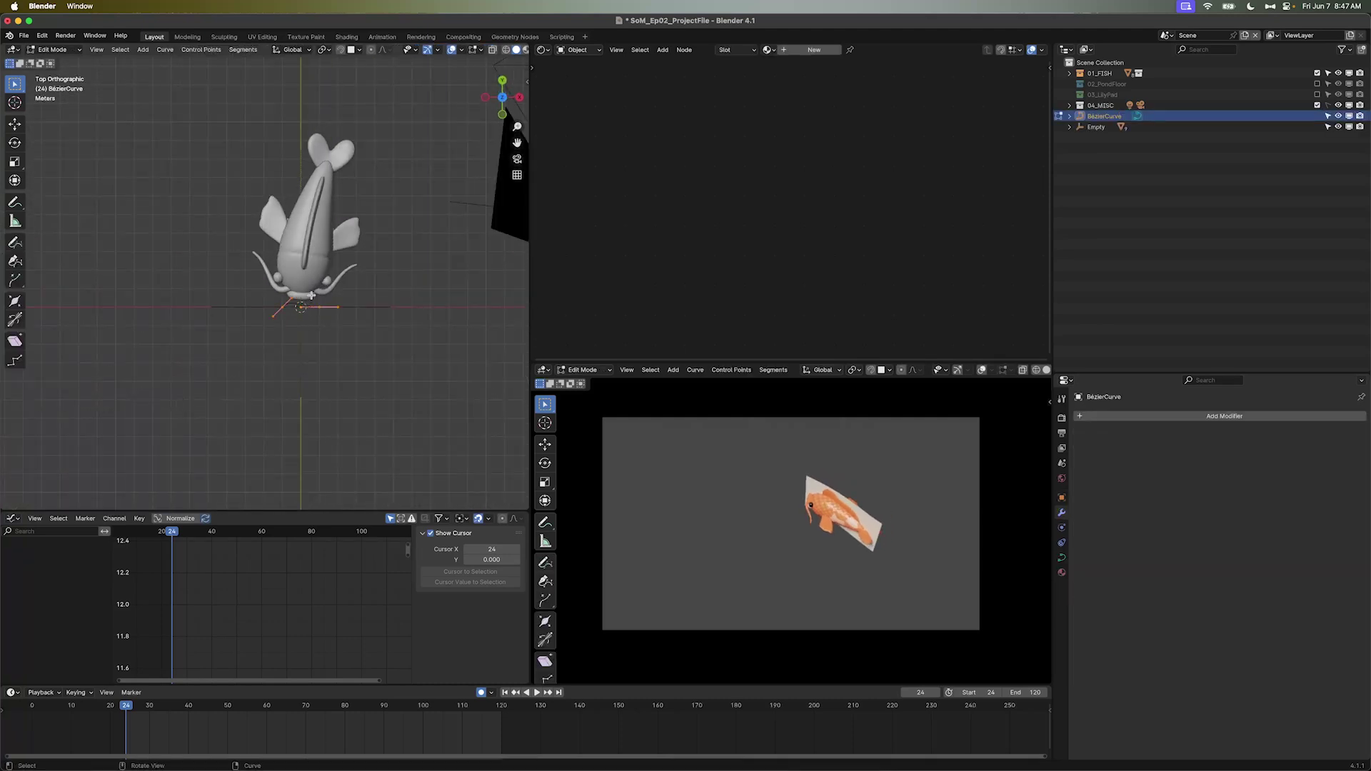
key(1)
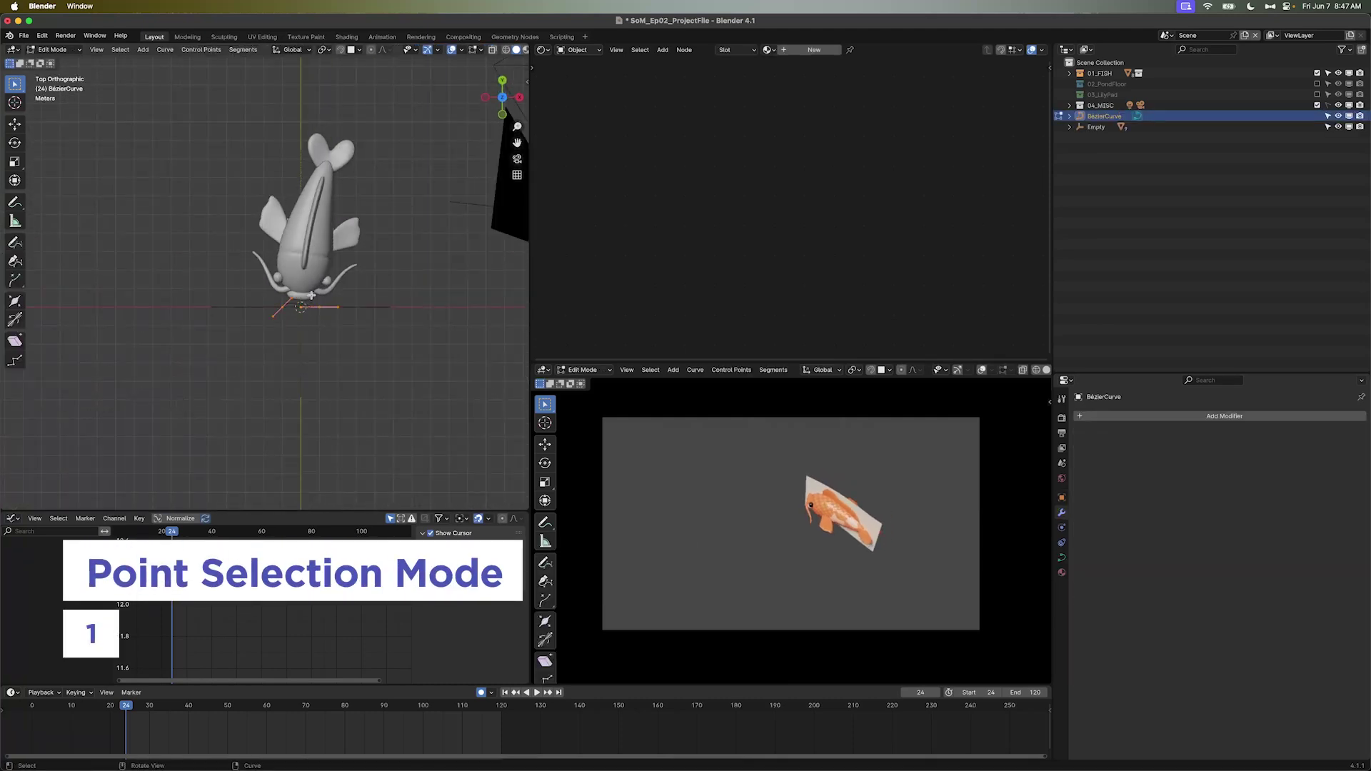
key(x)
click(311, 296)
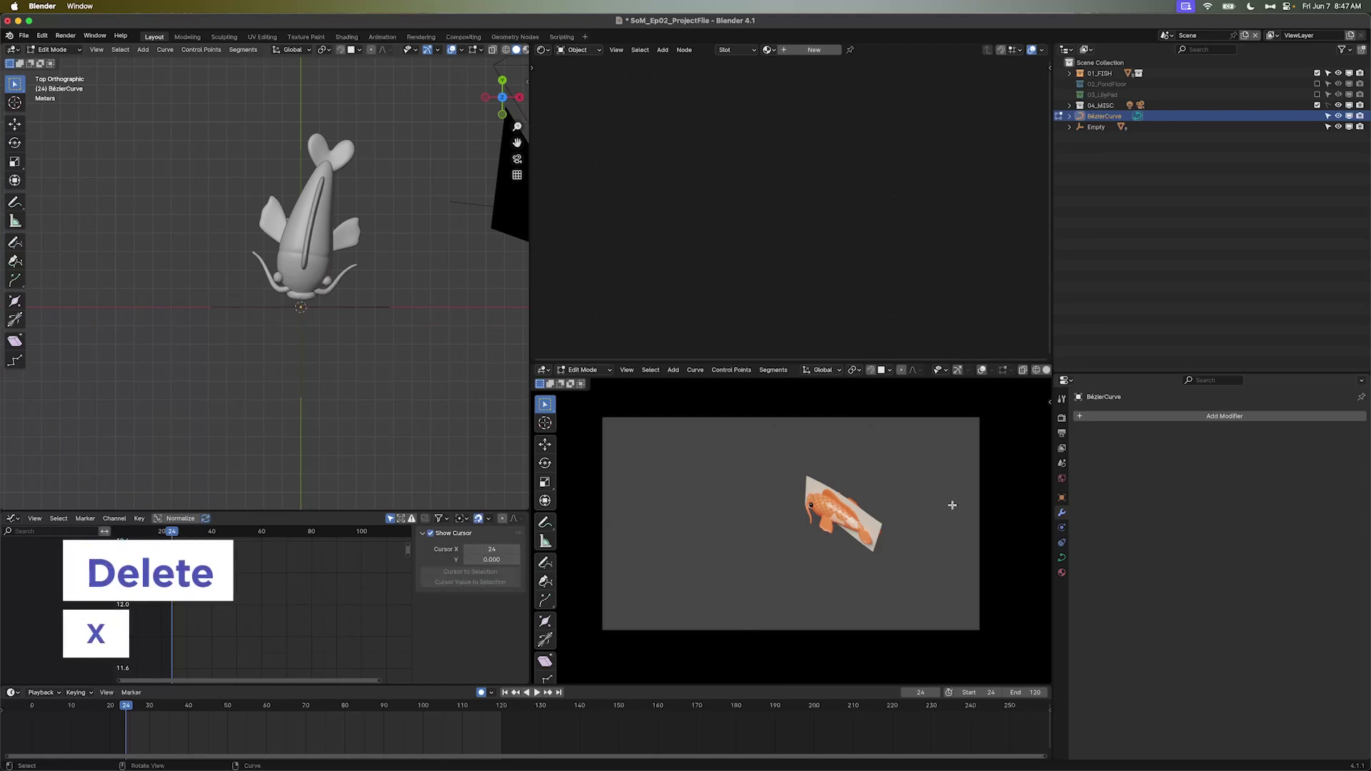
Draw a new curve with the Curve Pen from above the fish sweeping down past it
click(982, 370)
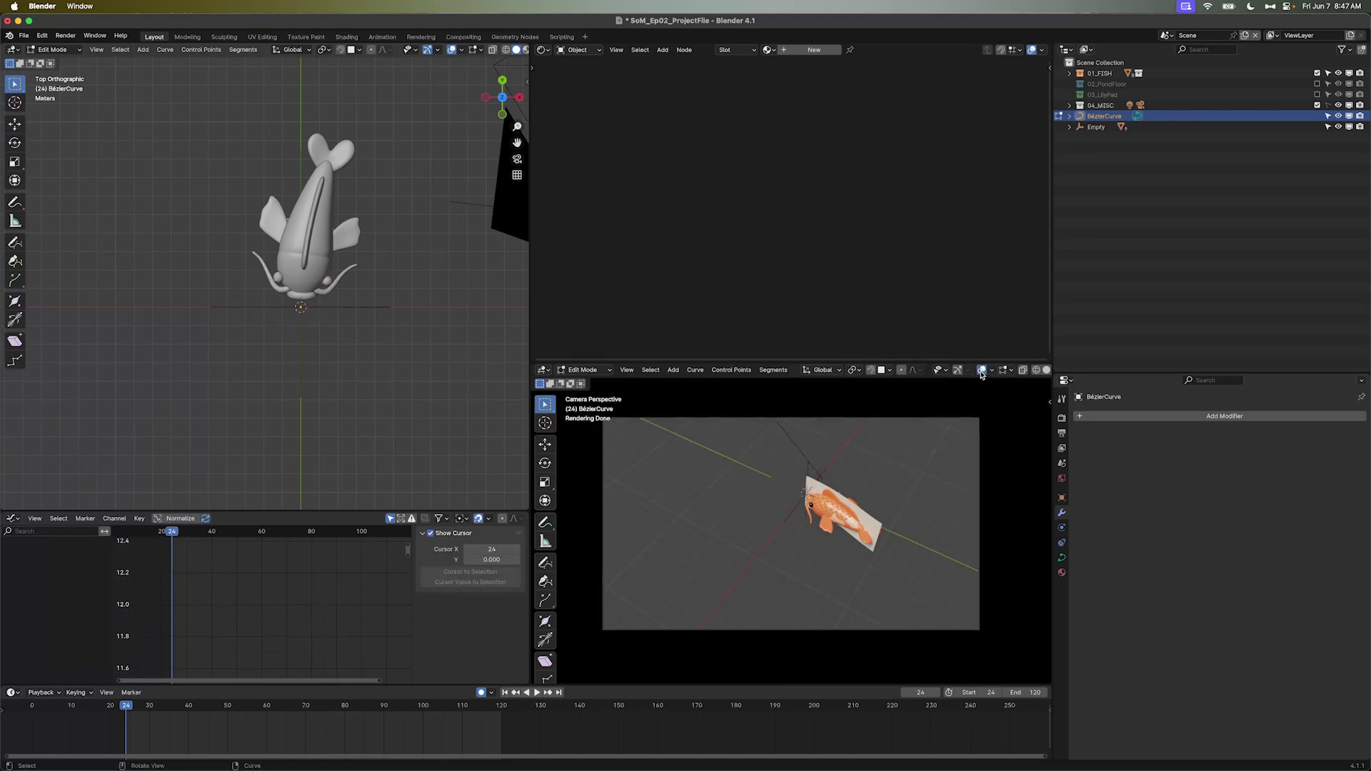
scroll(350, 336, down, 4)
scroll(350, 337, down, 2)
click(15, 260)
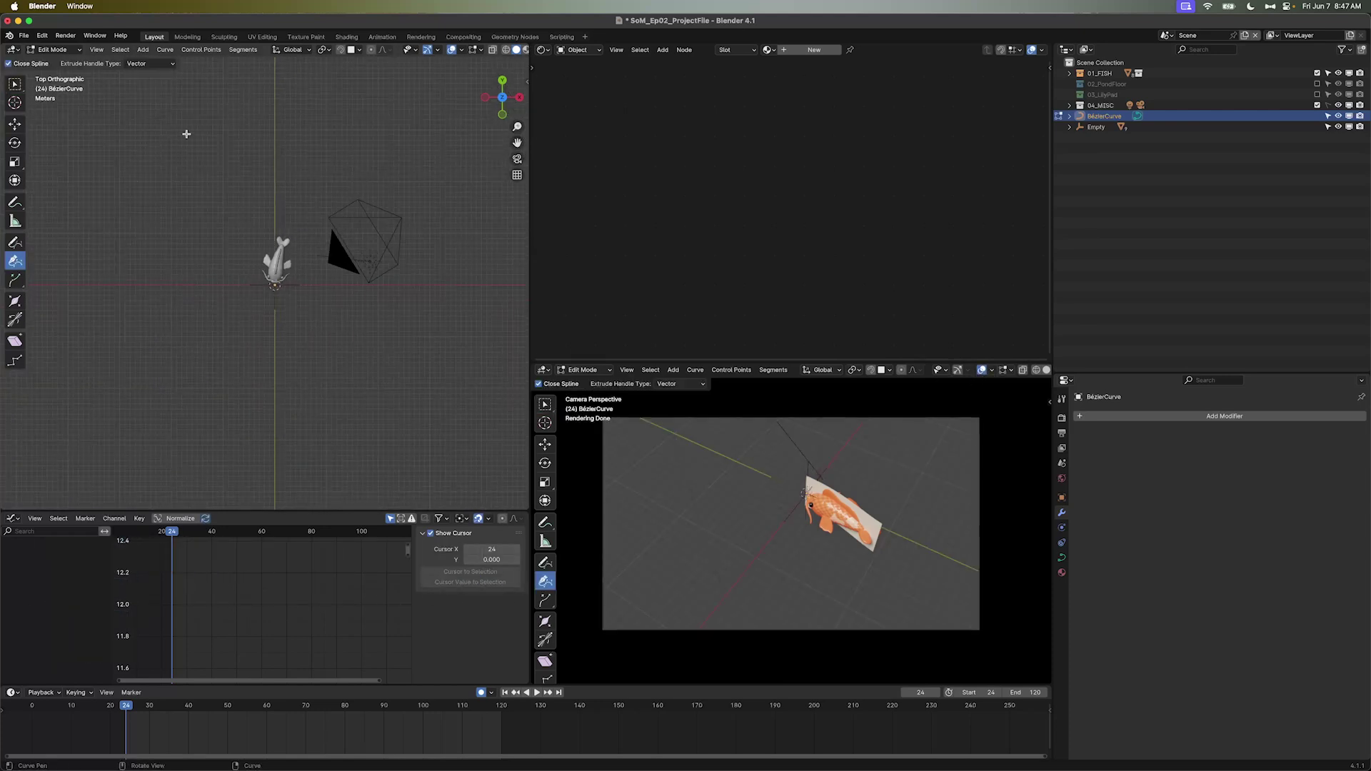
click(208, 127)
drag(260, 386, 307, 474)
scroll(307, 474, down, 2)
Adjust a curve point's handle and position, then leave Edit Mode
key(w)
key(r)
click(378, 402)
key(g)
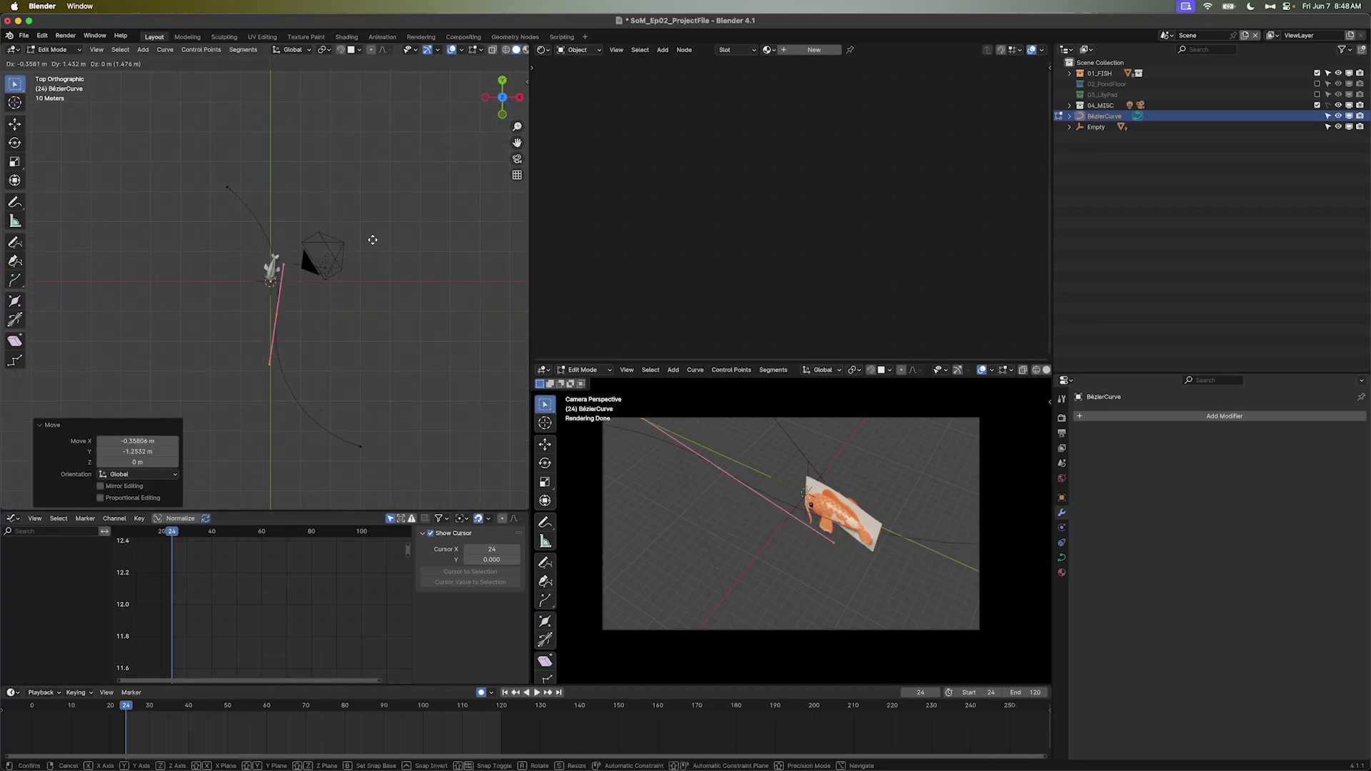
click(377, 169)
click(306, 260)
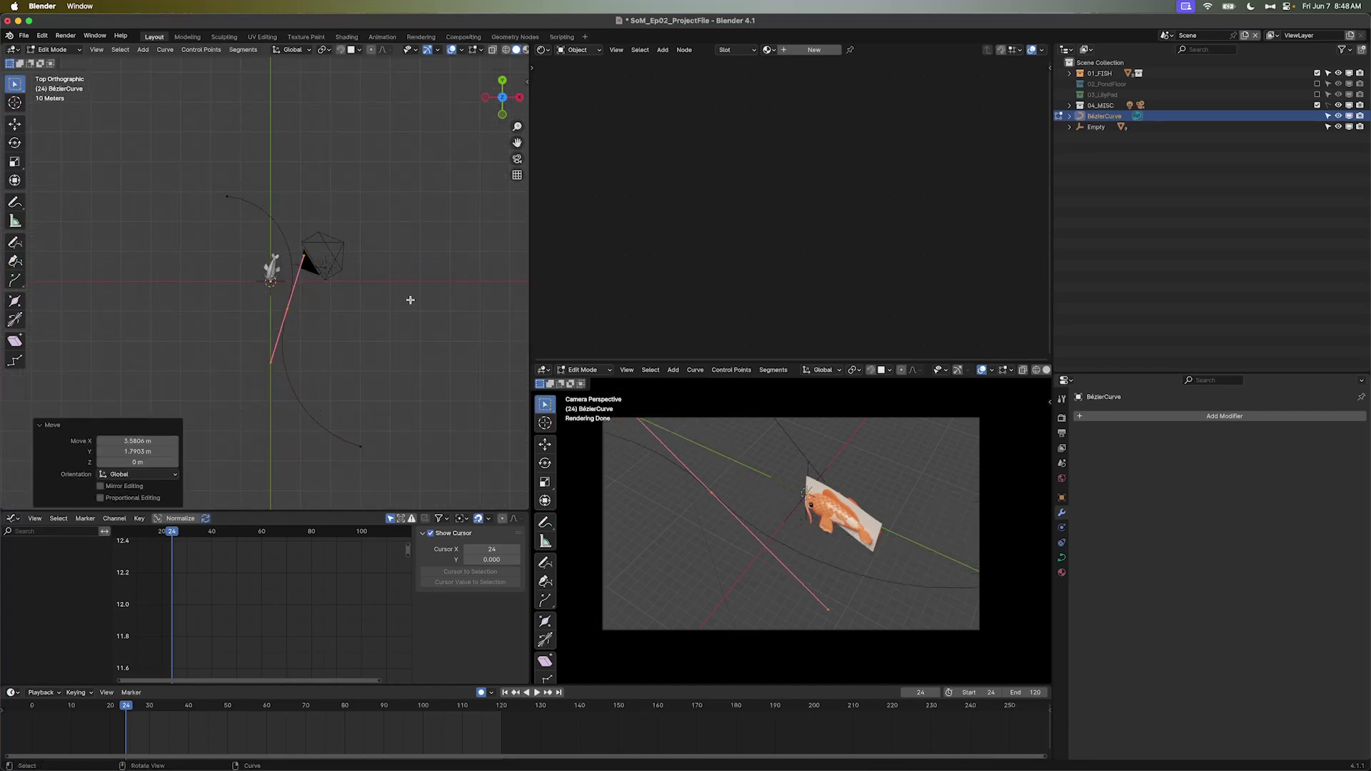
key(Tab)
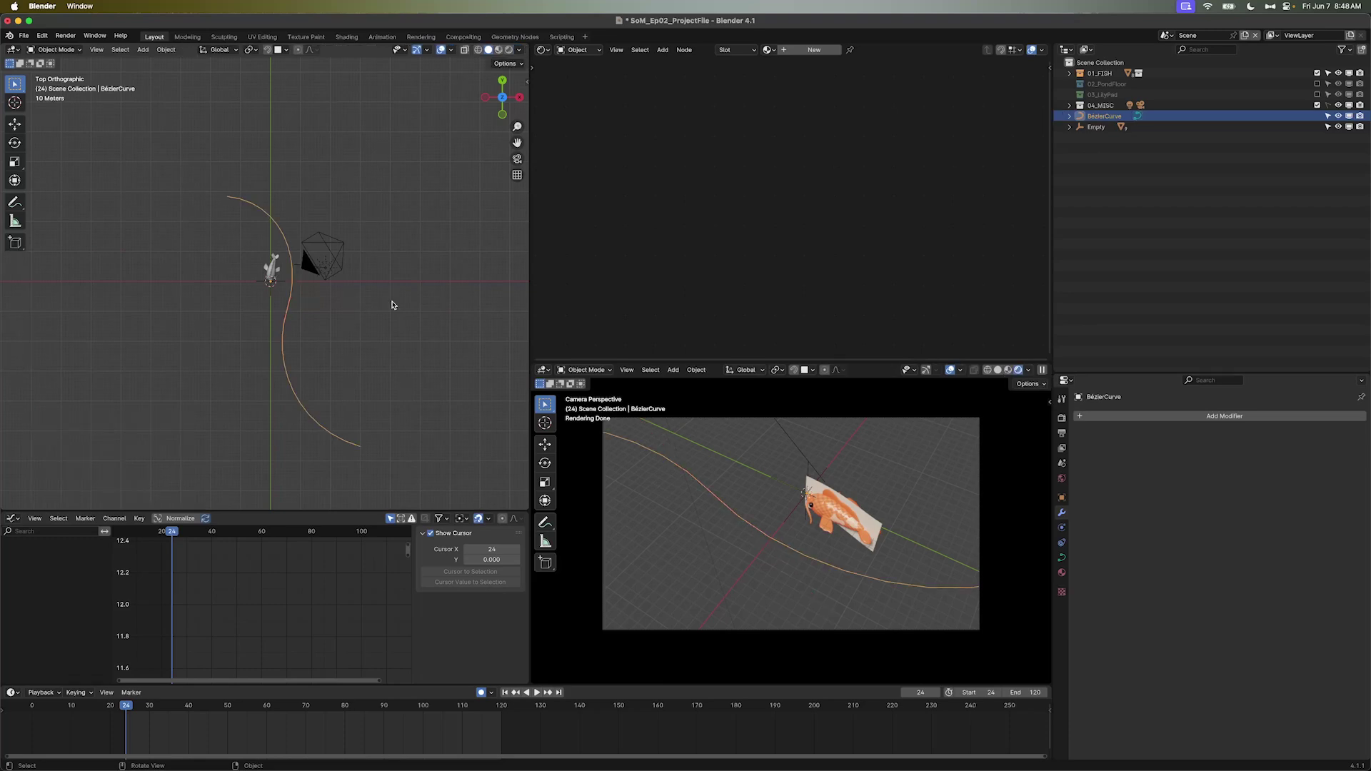
middle_drag(391, 305, 308, 279)
Add a Follow Path constraint to the Empty targeting BézierCurve
click(249, 286)
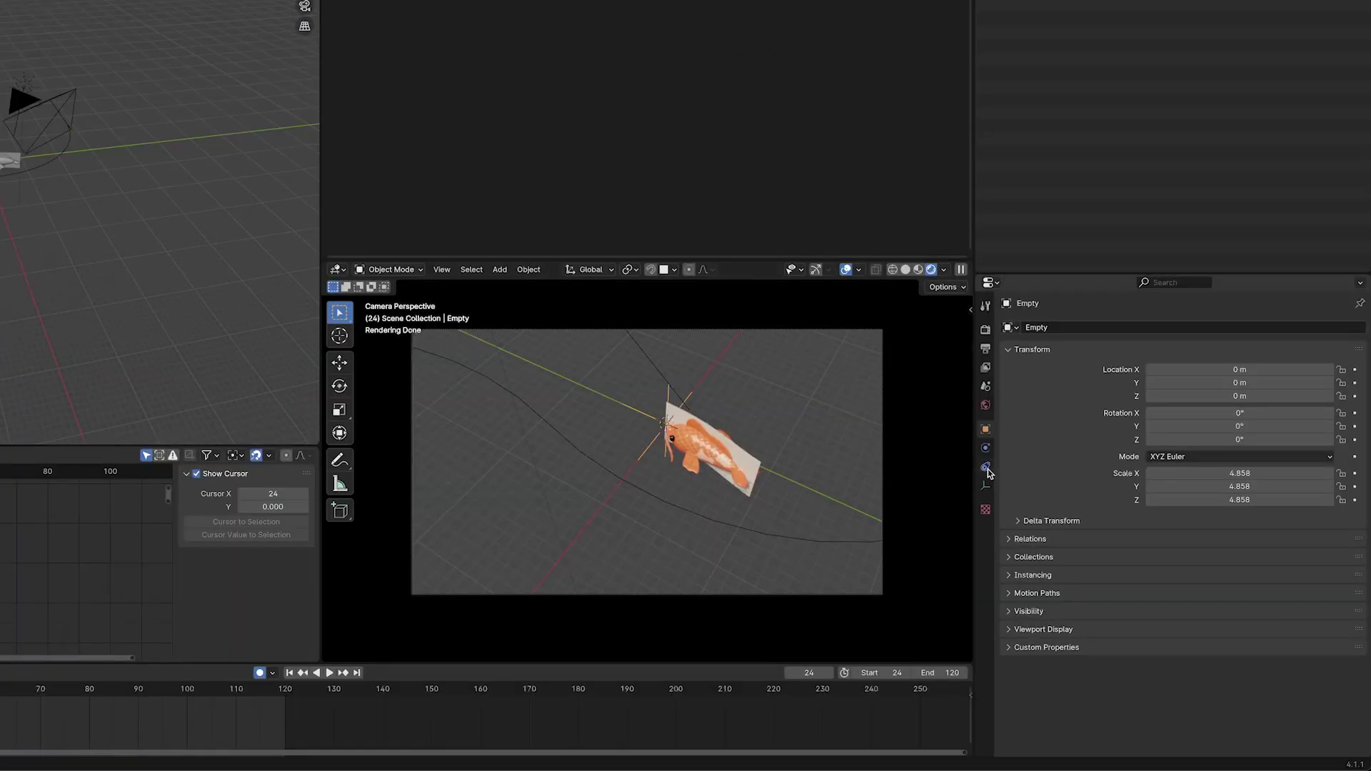
click(986, 470)
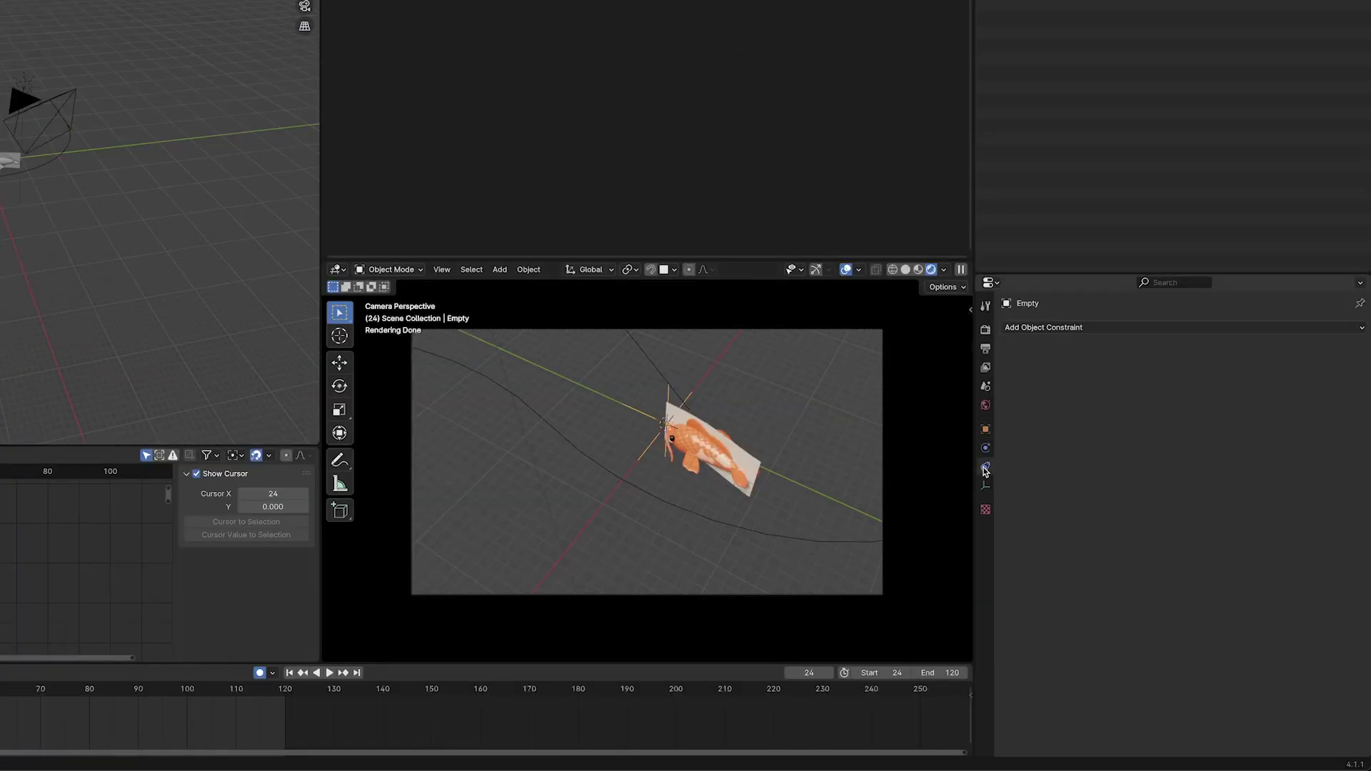
click(1065, 330)
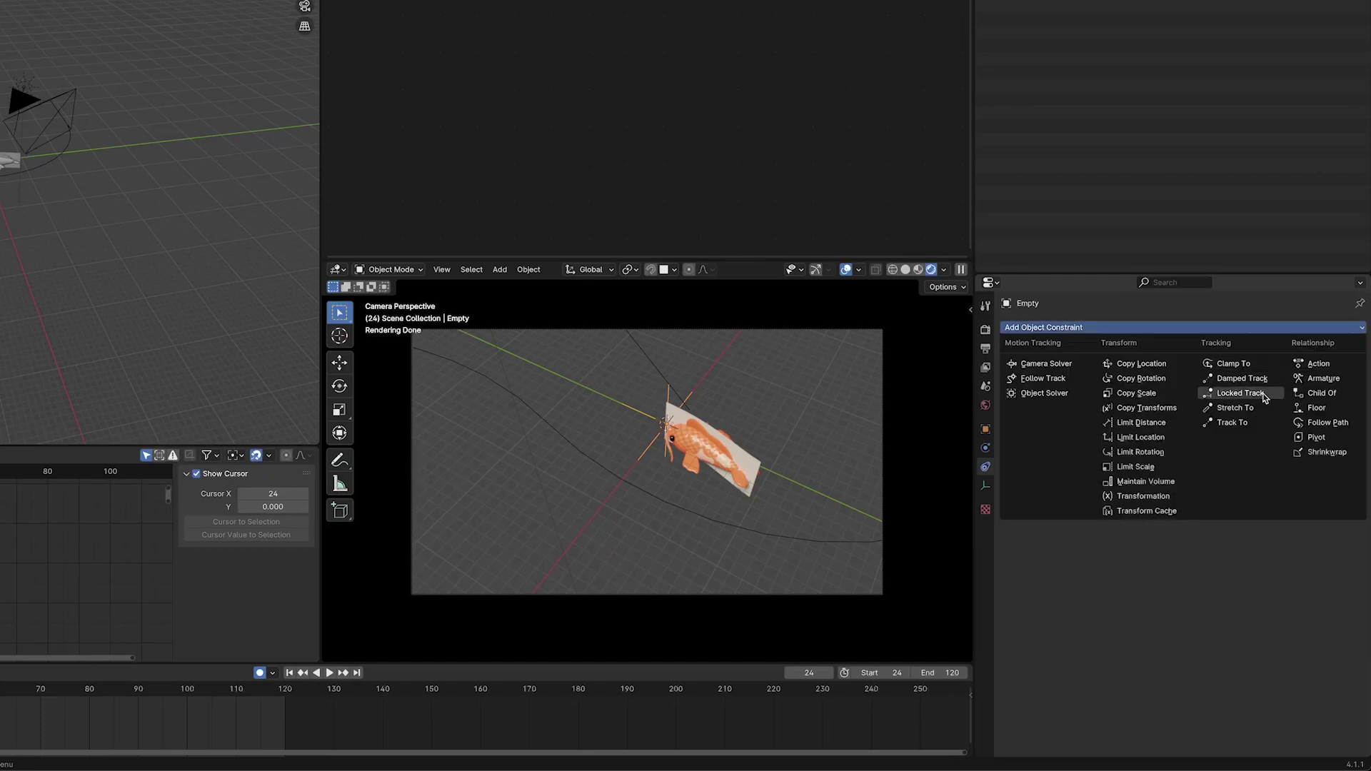
click(1309, 425)
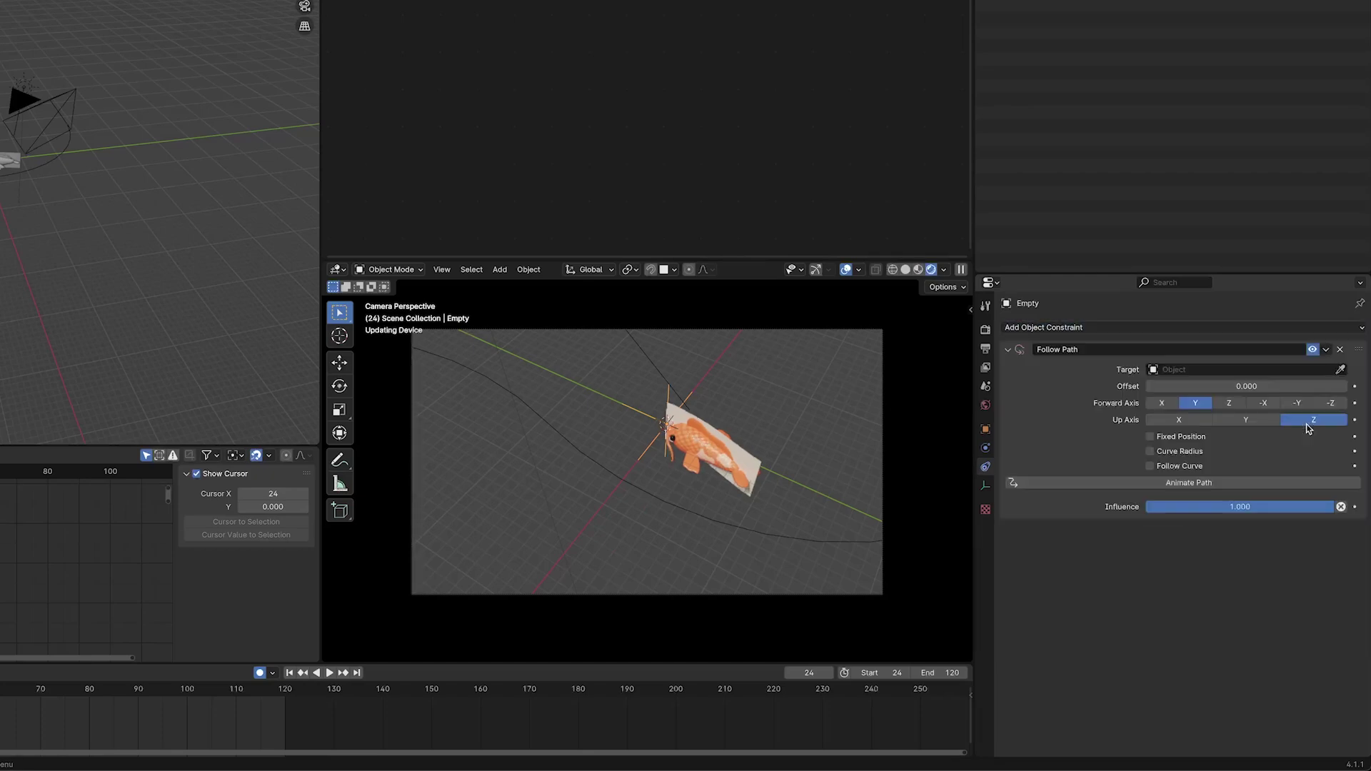
click(1296, 370)
click(1278, 390)
Set the path offset to -100, preview playback, and keyframe it at frame 24
click(1277, 390)
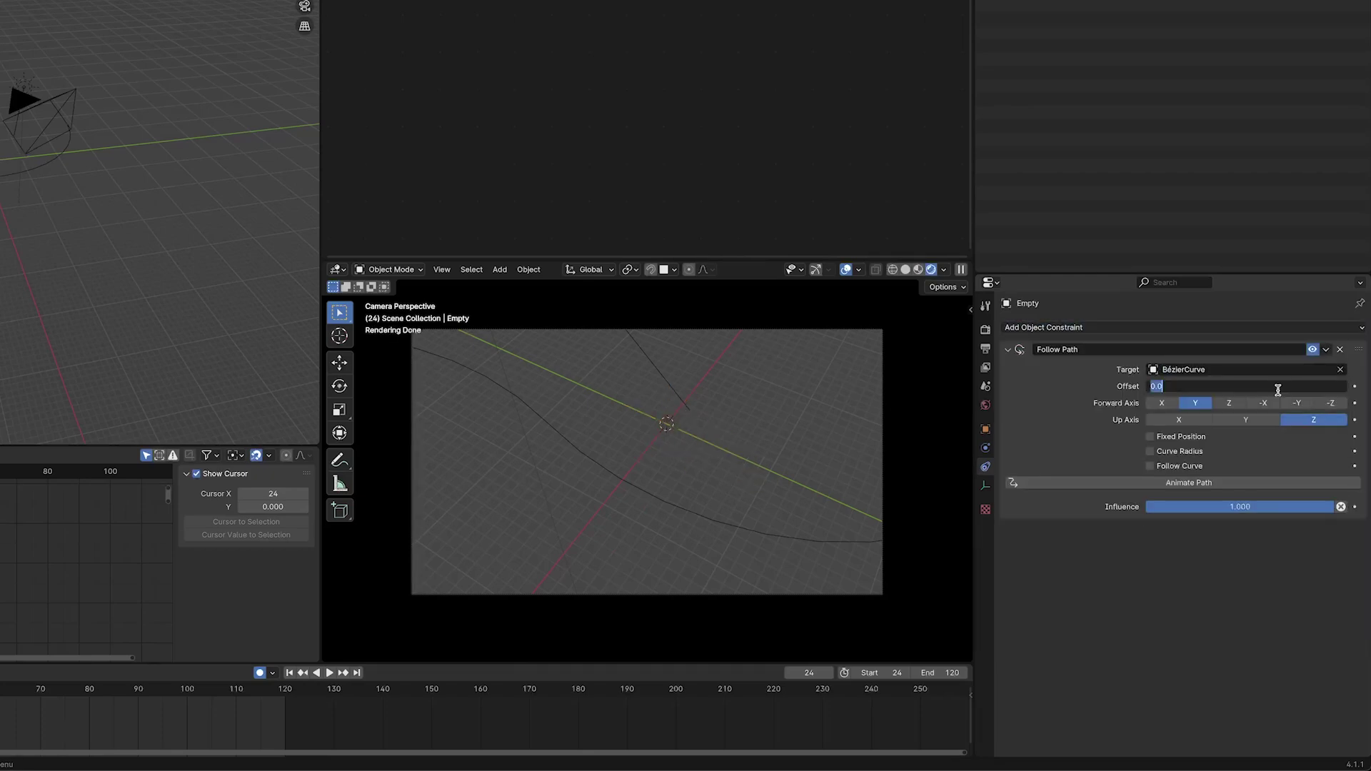
text(-)
text(1)
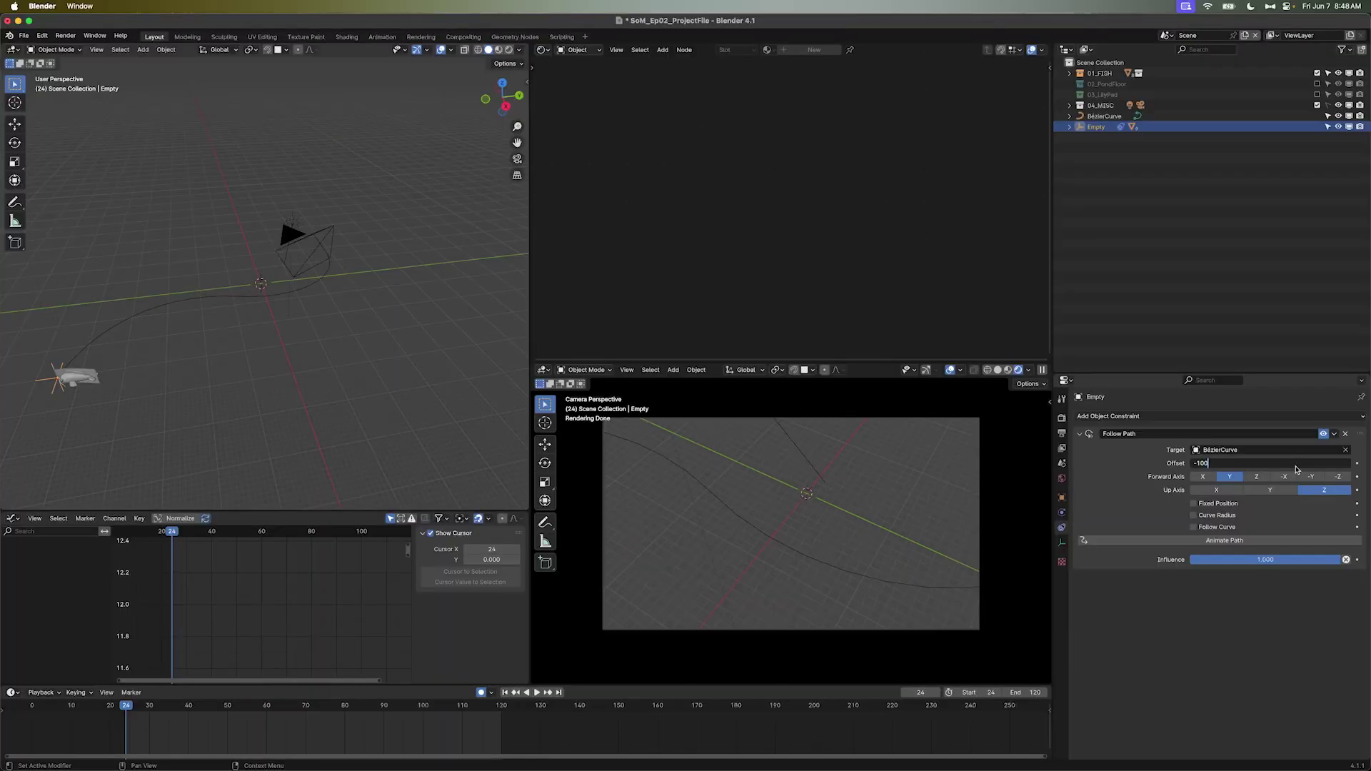
key(Return)
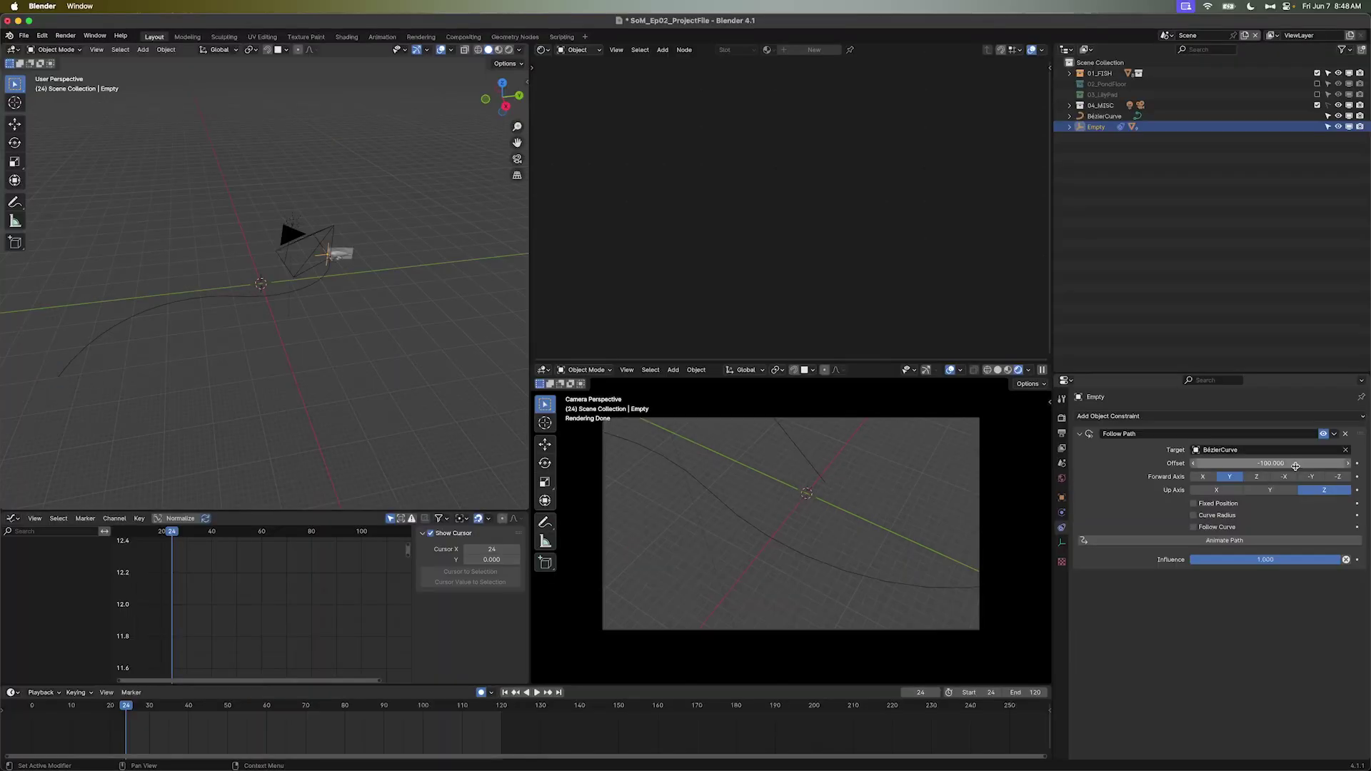
key(space)
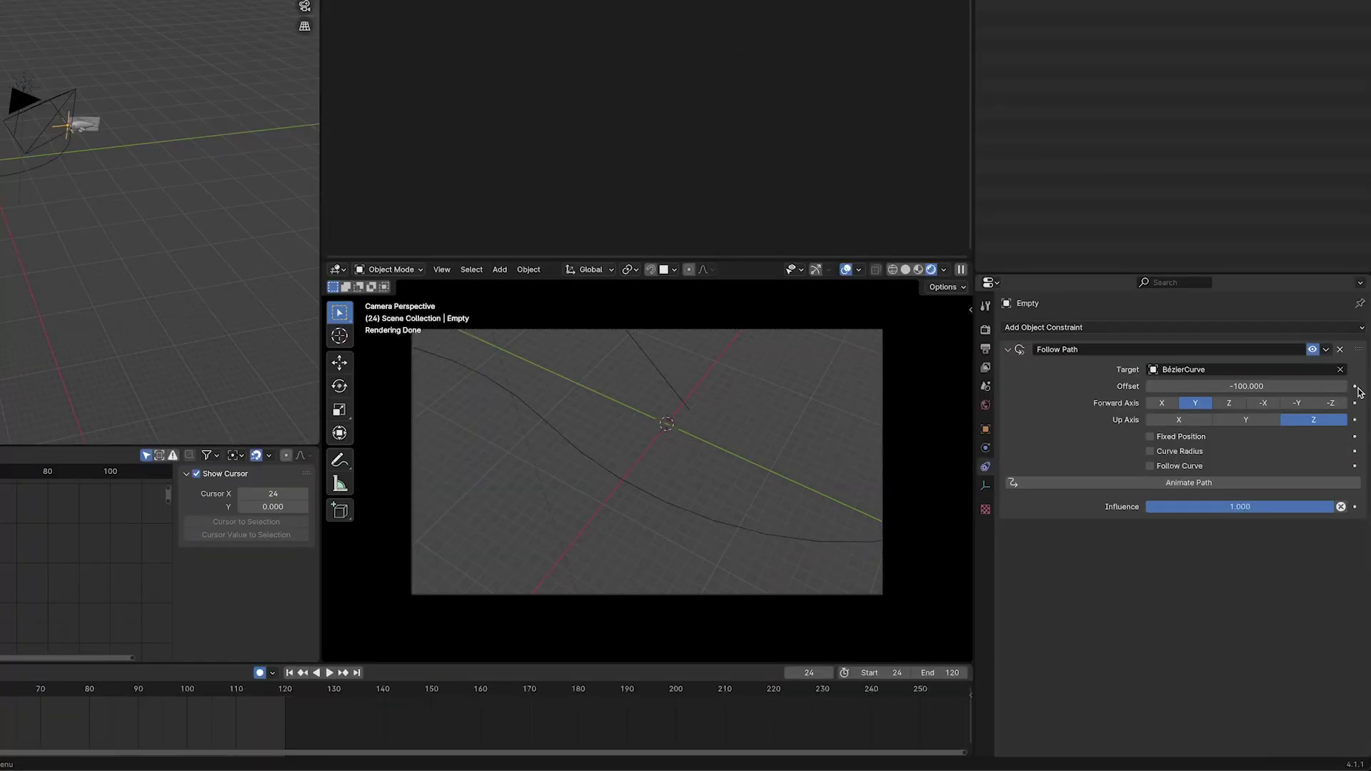
click(1356, 387)
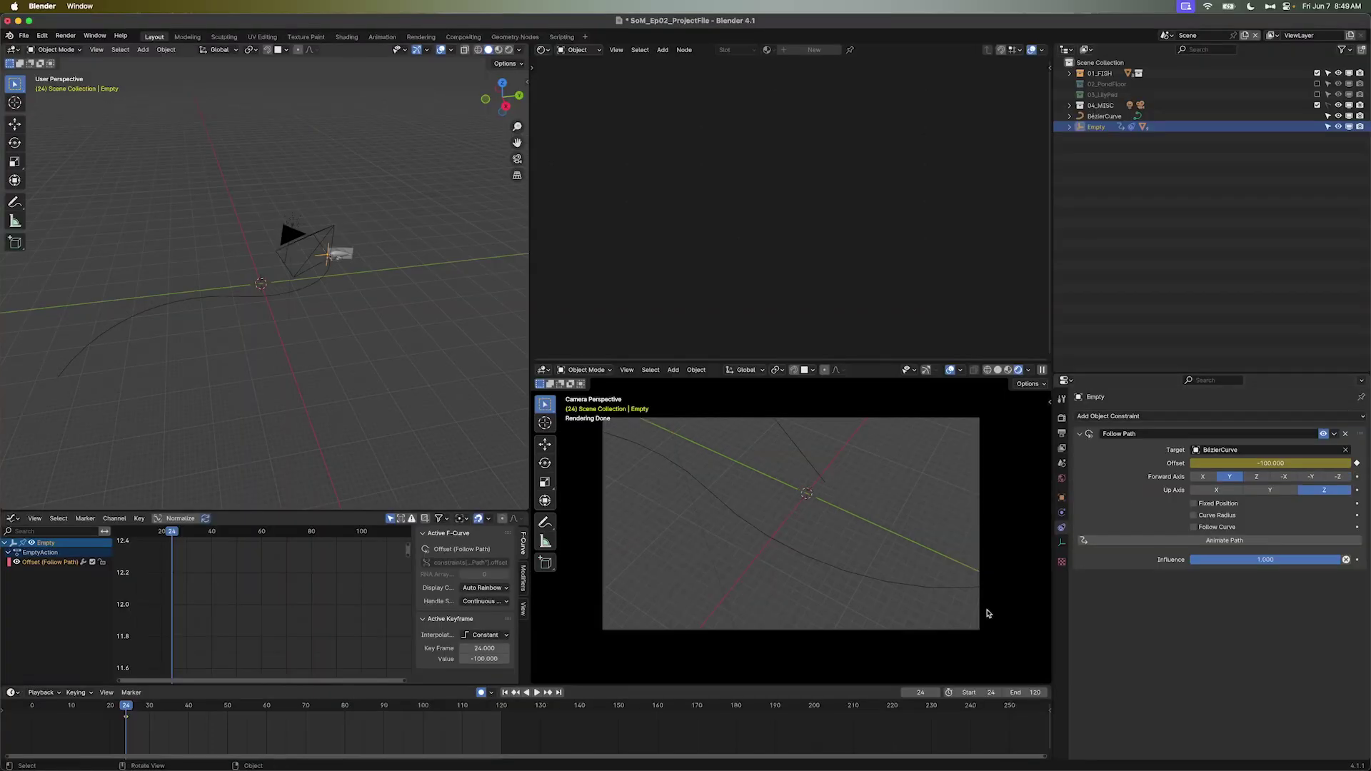
Set the path offset to 0 at frame 120
click(502, 707)
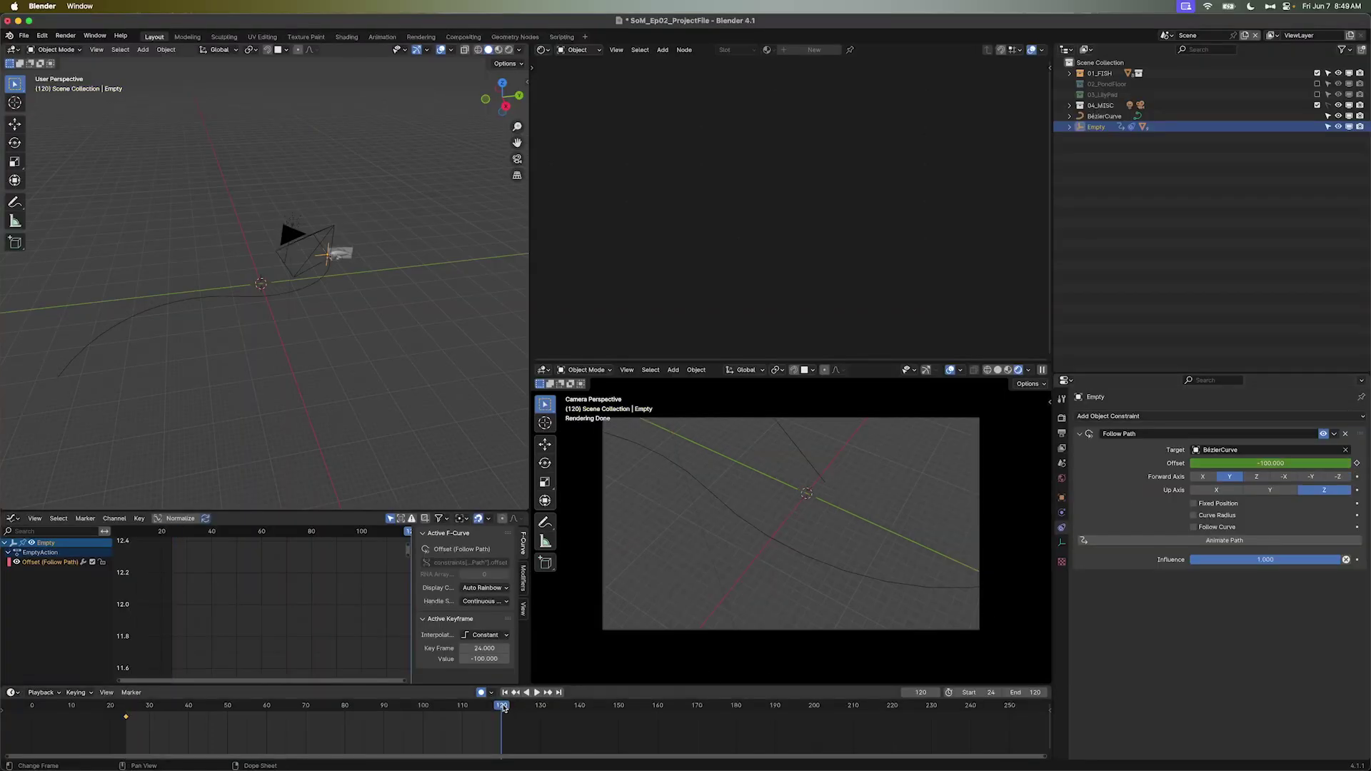
double_click(1250, 466)
text(0)
key(Return)
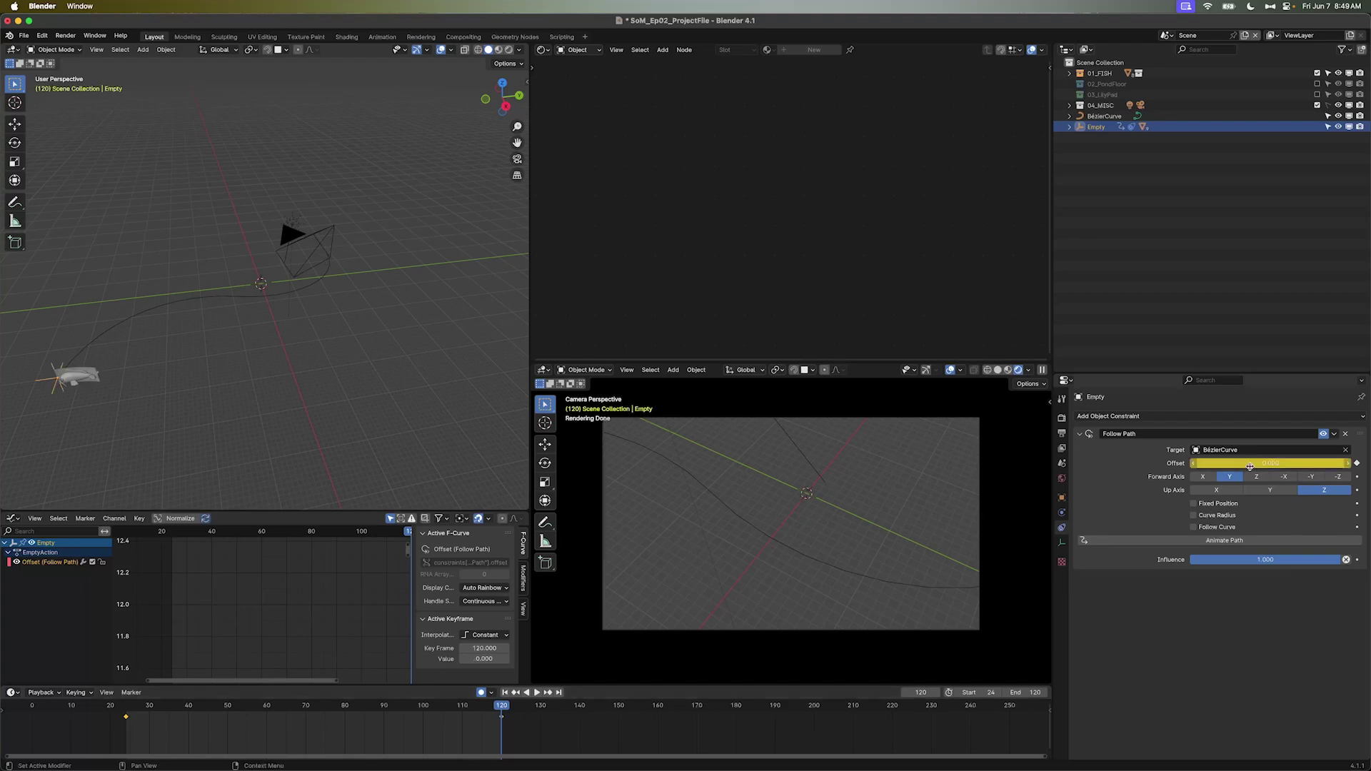
Make the offset keyframes interpolate linearly and play to check the motion
key(KP_7)
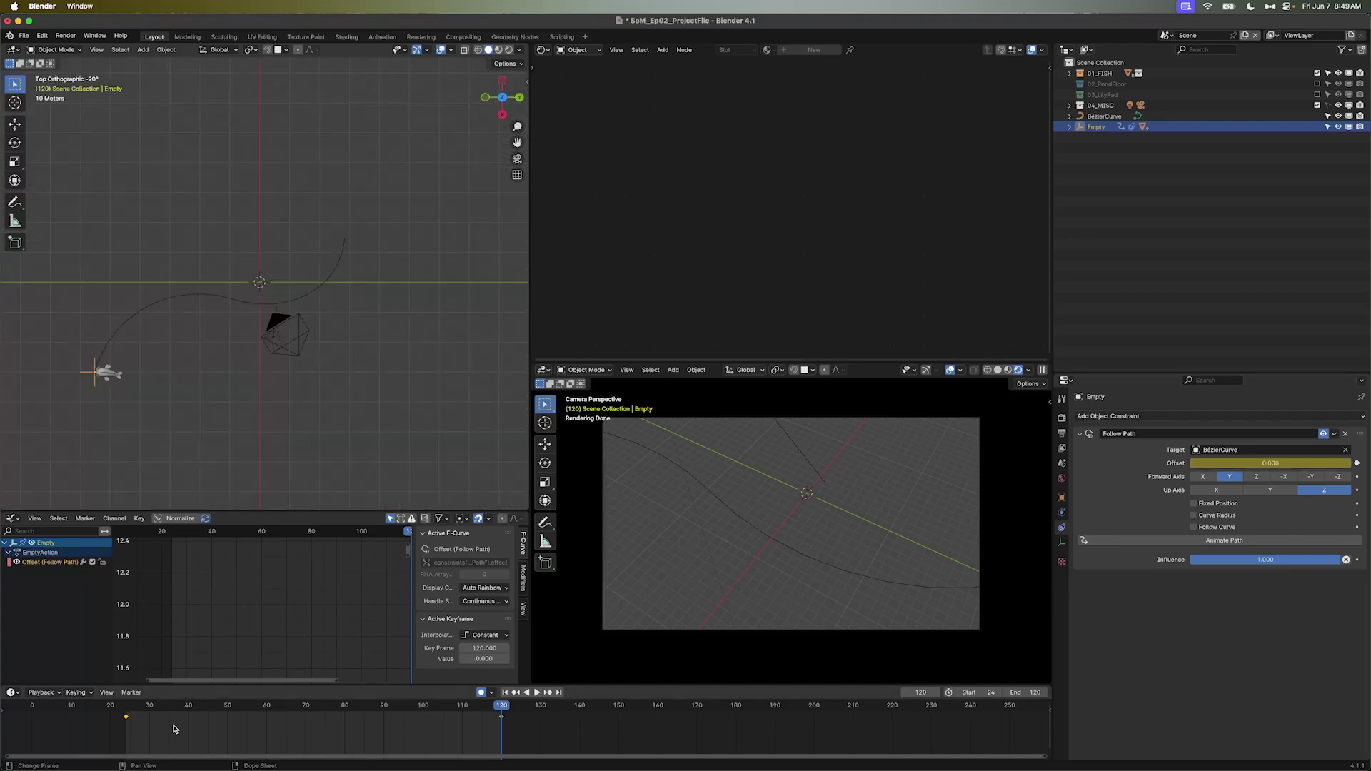
key(t)
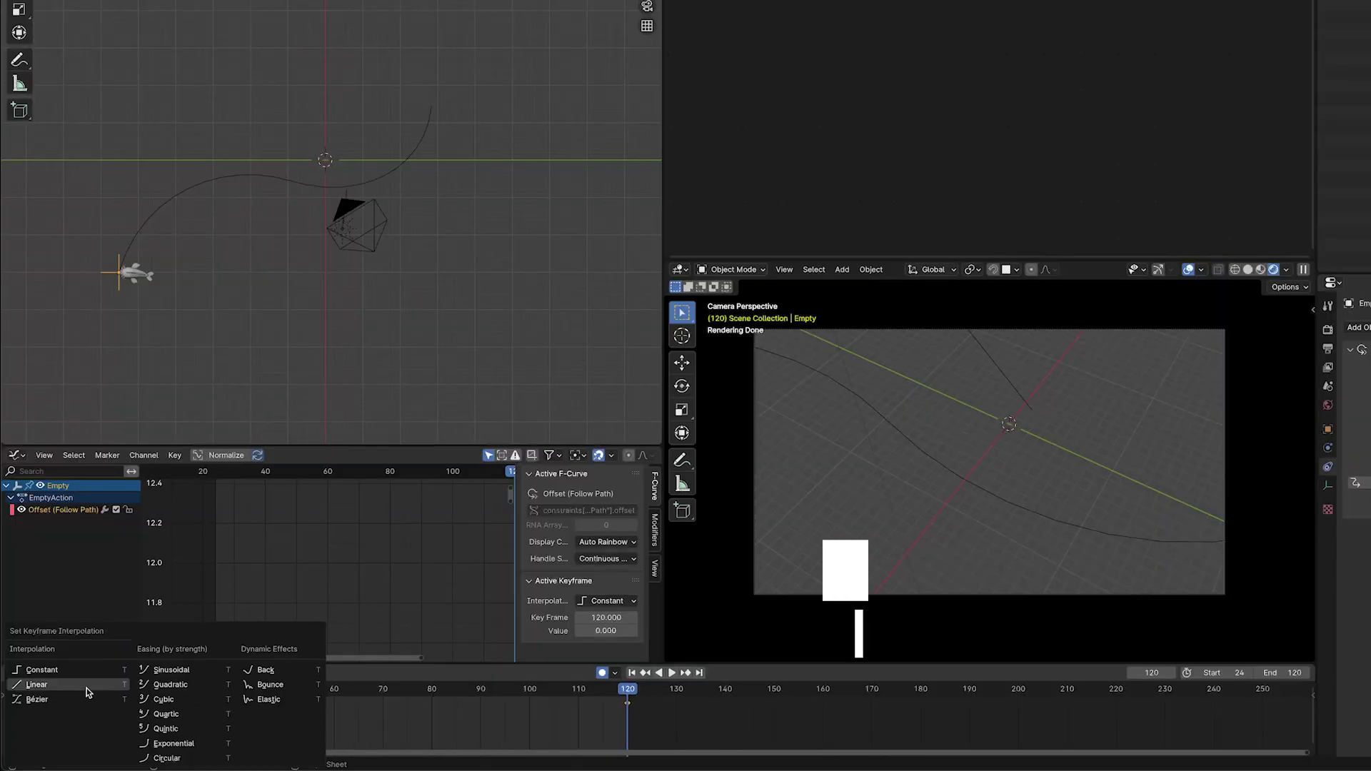
click(86, 689)
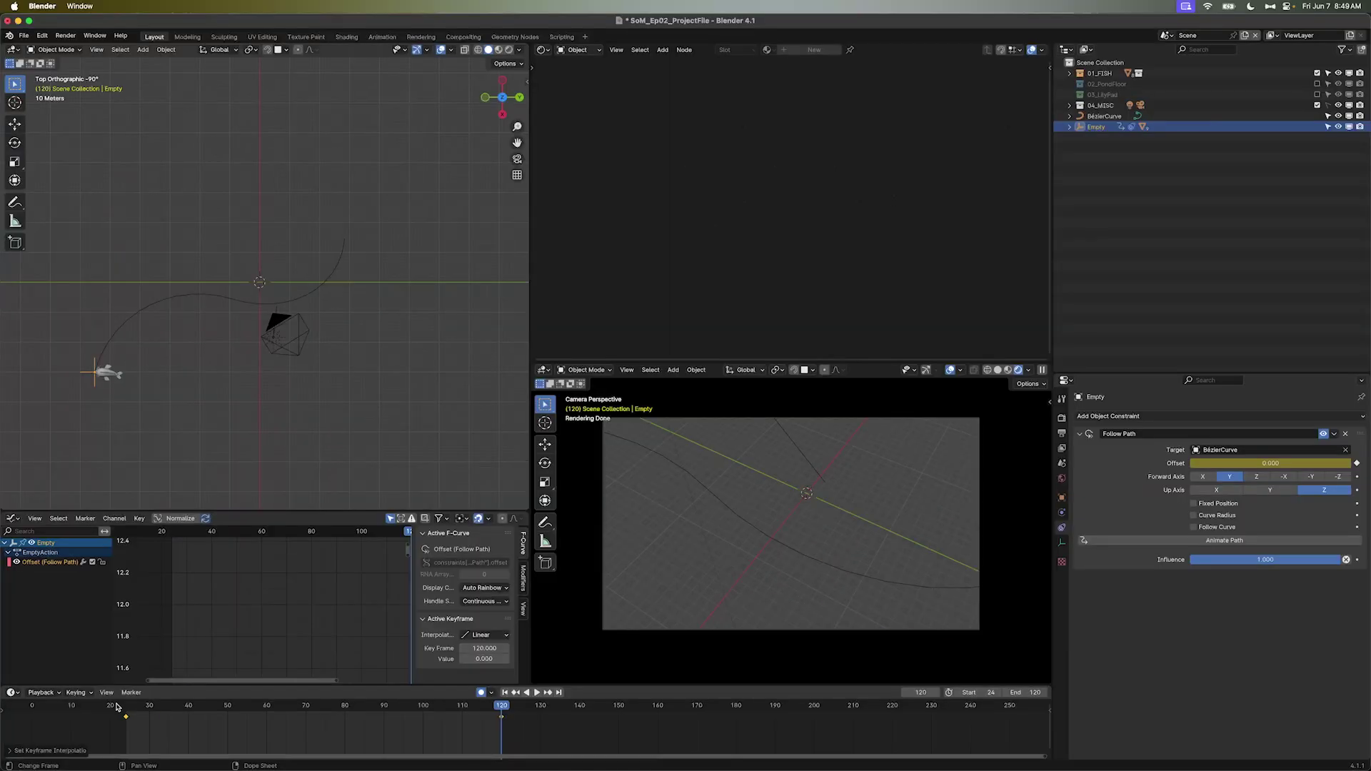
key(space)
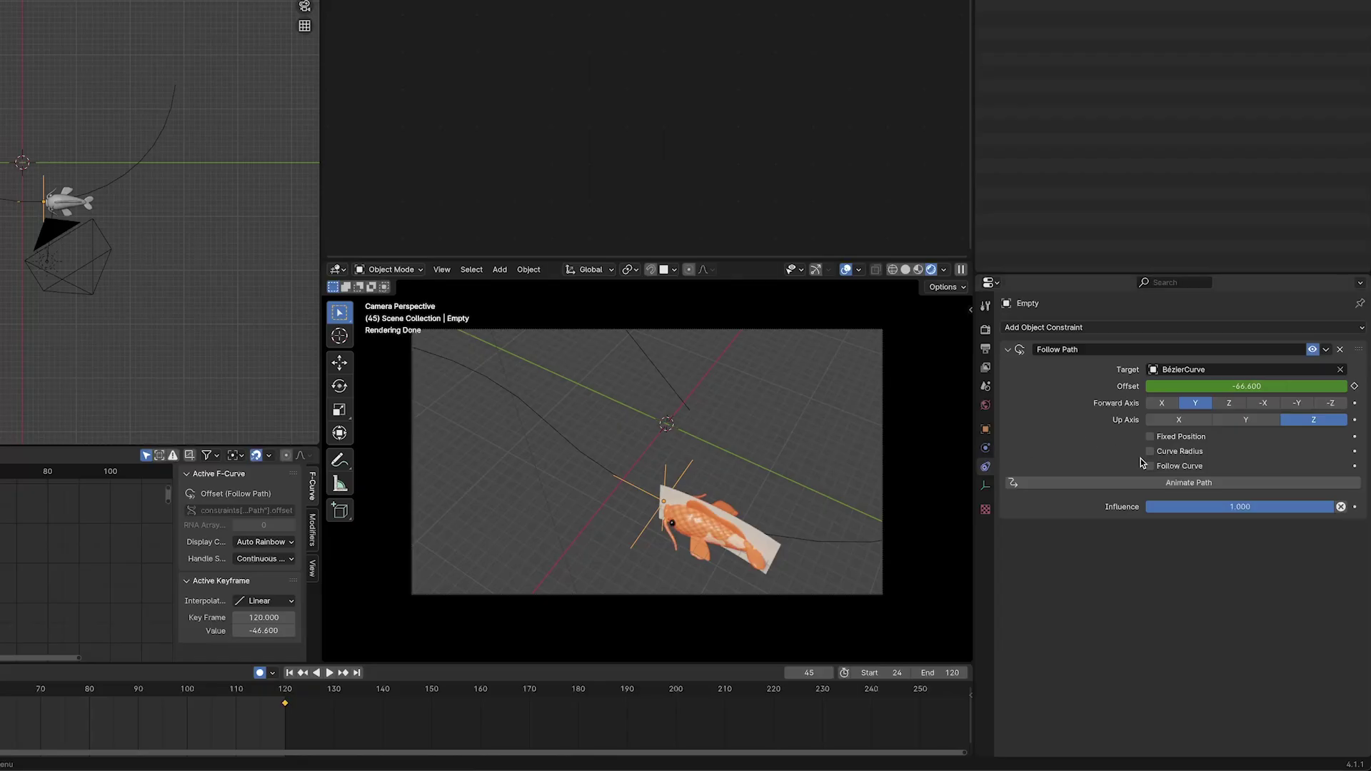
Enable Follow Curve on the Follow Path constraint and play to check the fish turning
click(1150, 465)
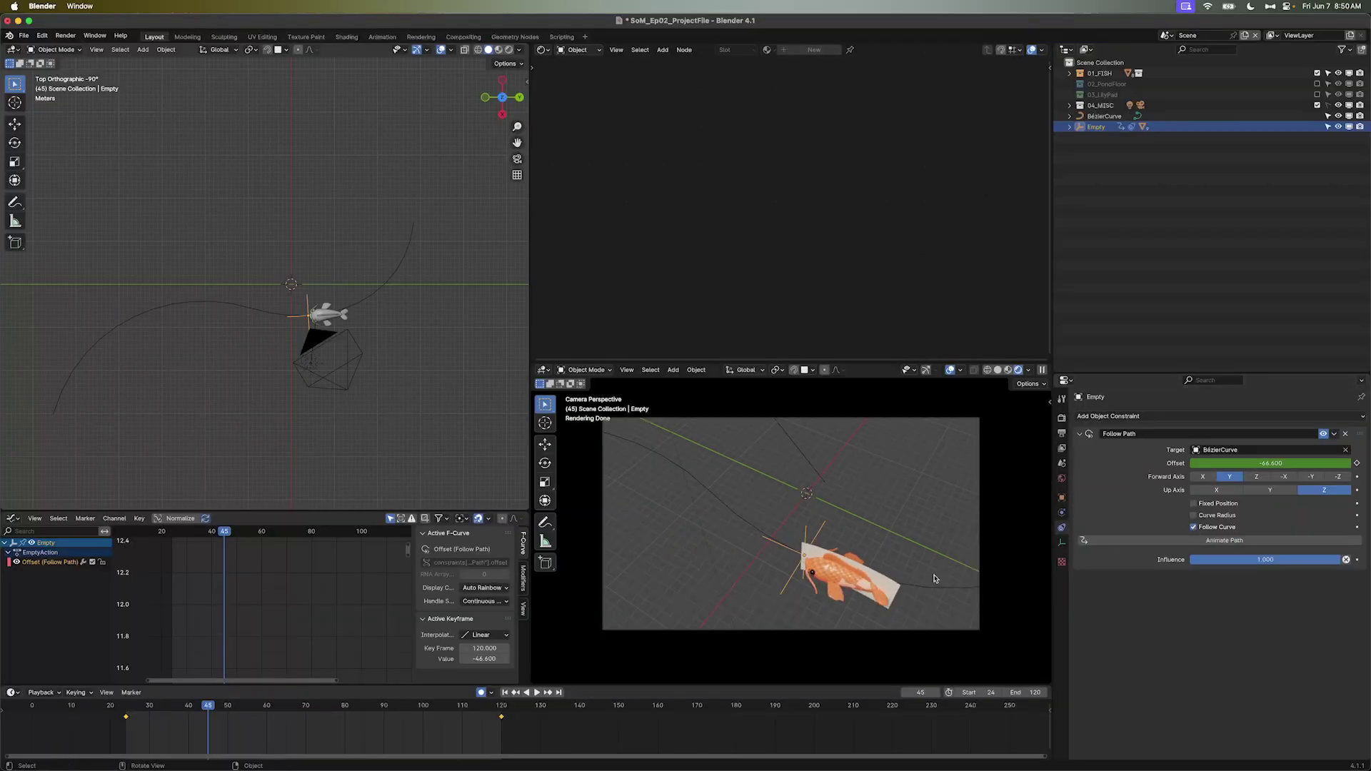
key(space)
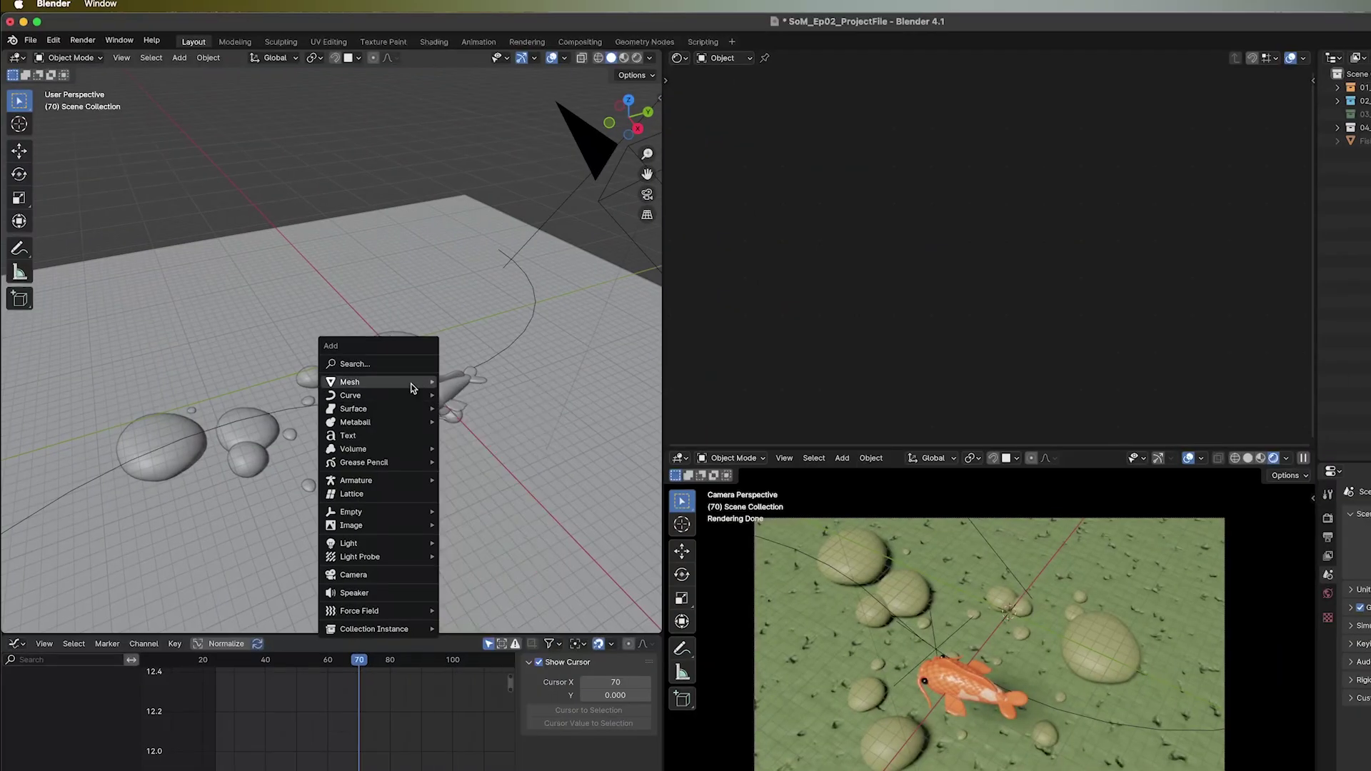
Add a cube, widen it horizontally, then flatten it and lower it along Z
mouse_move(423, 384)
click(463, 397)
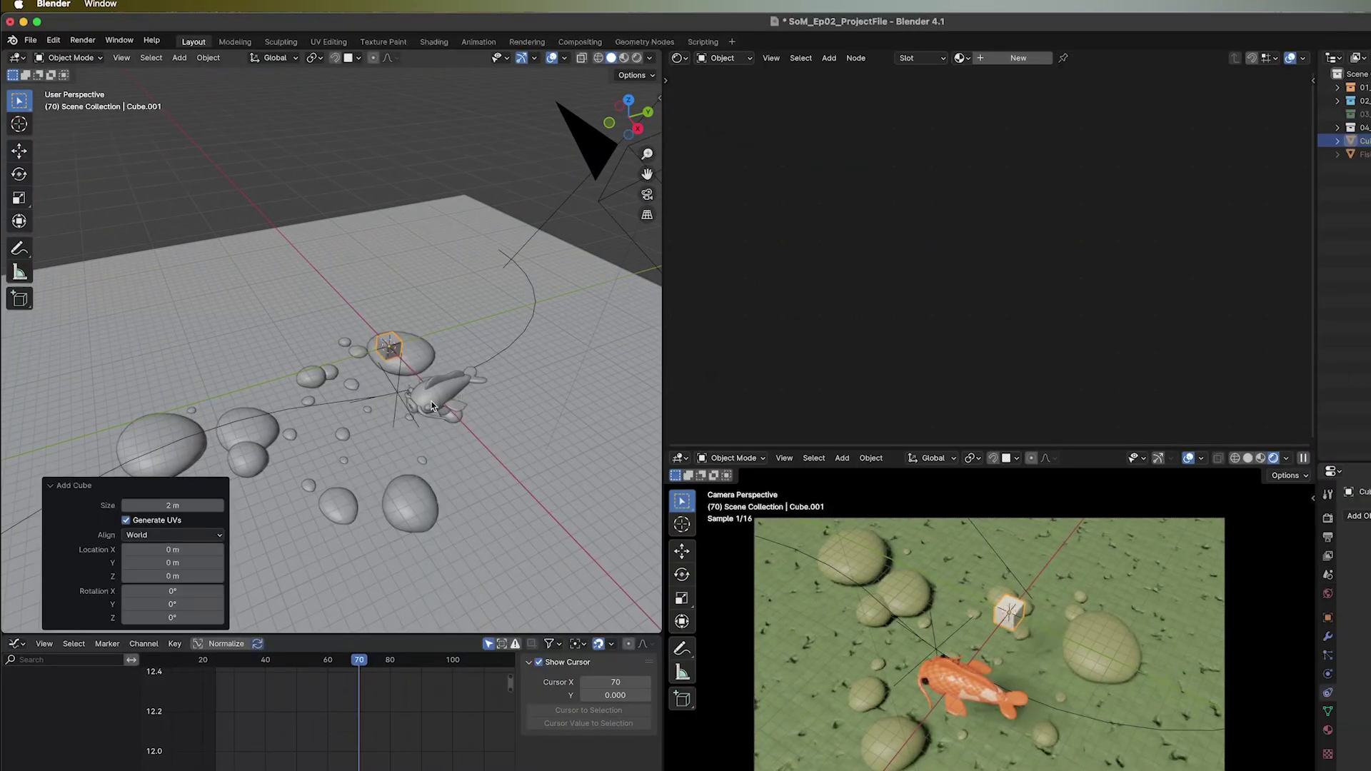
key(s)
key(shift+z)
click(41, 413)
key(KP_1)
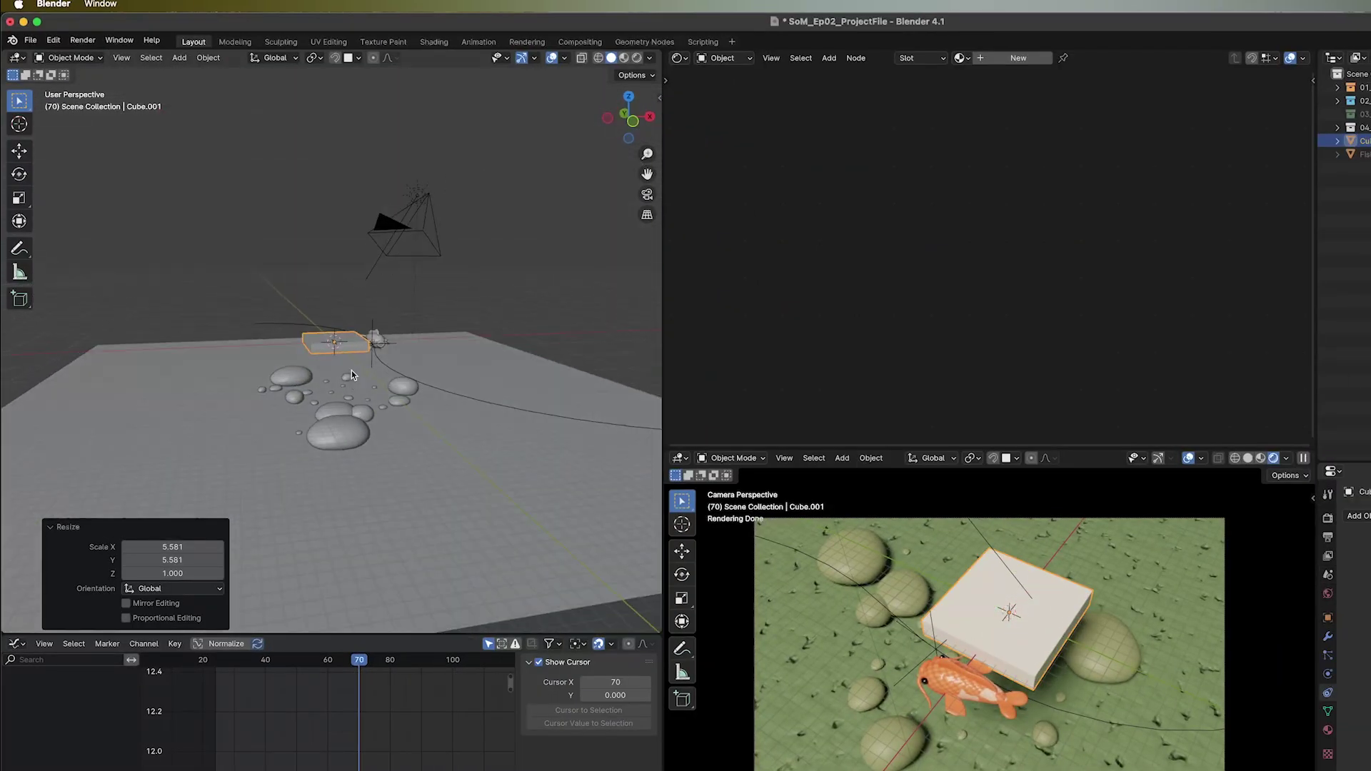
key(s)
key(z)
click(490, 372)
key(g)
key(z)
click(489, 408)
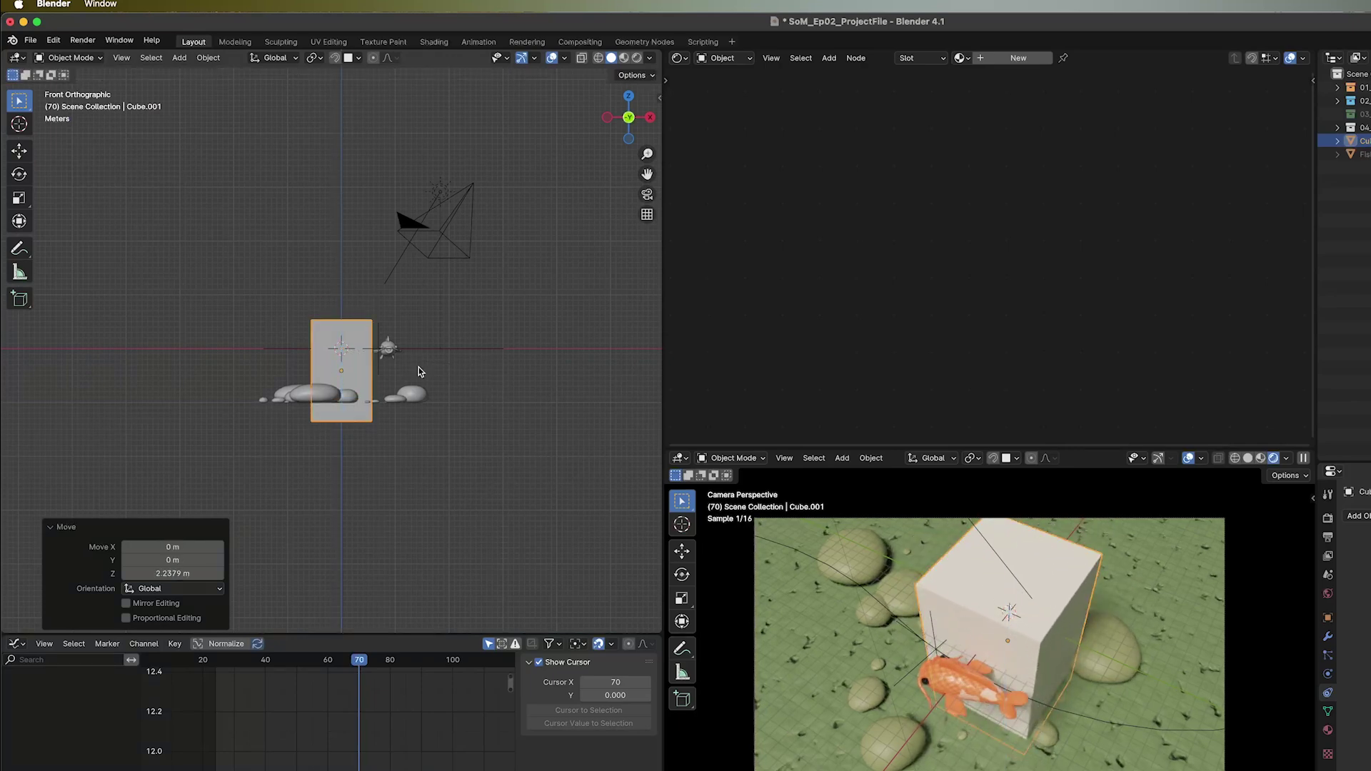
Enlarge the box horizontally to 55.046 × 55.046 × 9.403 so it encloses the pond
key(s)
key(shift+z)
click(579, 392)
middle_drag(579, 392, 568, 379)
key(s)
key(shift+z)
click(129, 398)
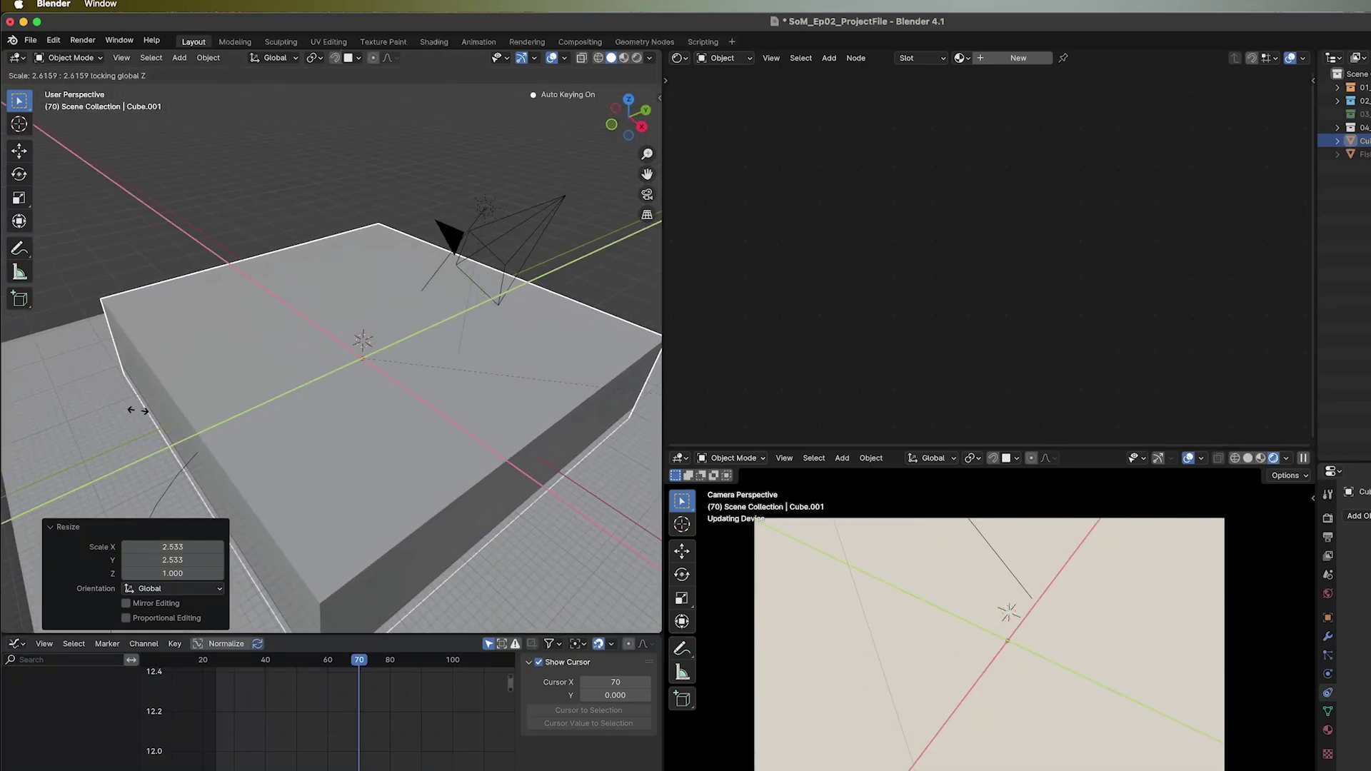
key(KP_7)
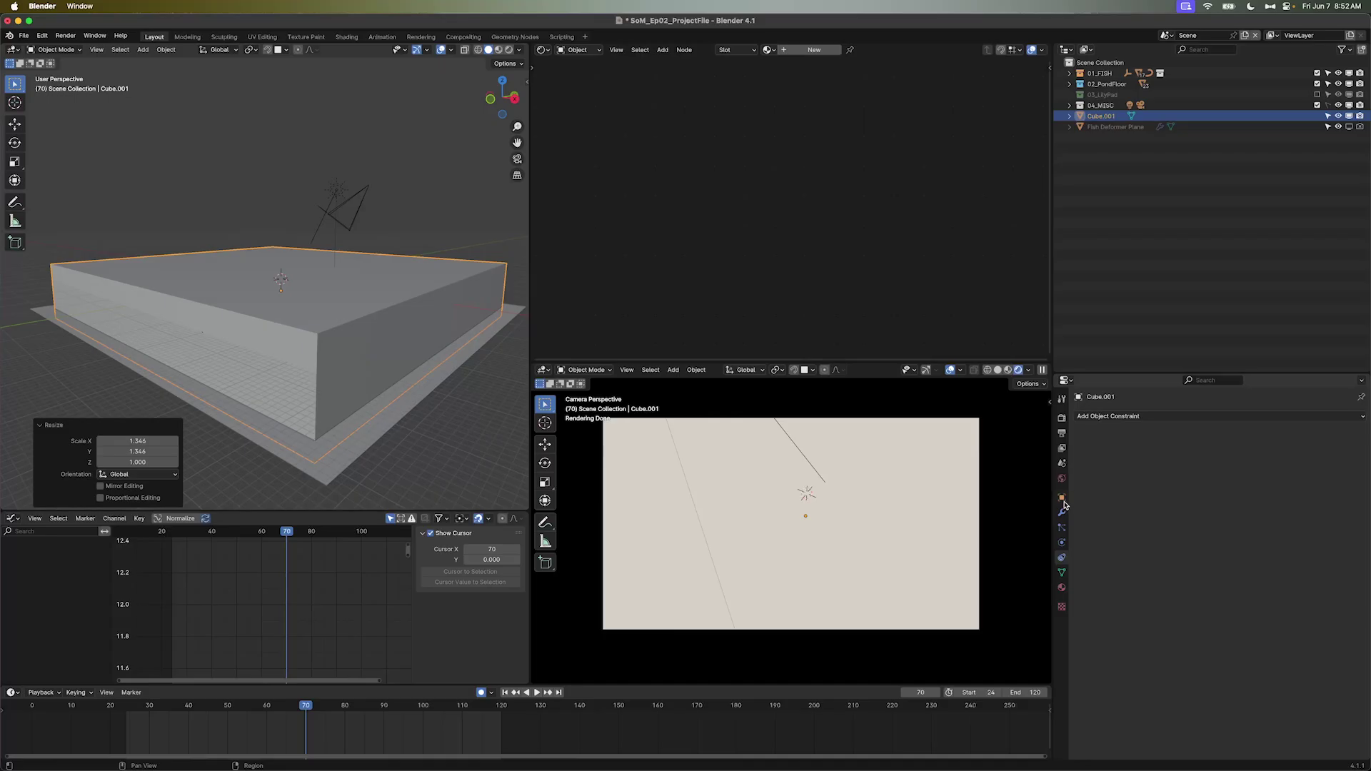
Display Cube.001 as Wire and hide overlays in the camera view
click(1063, 500)
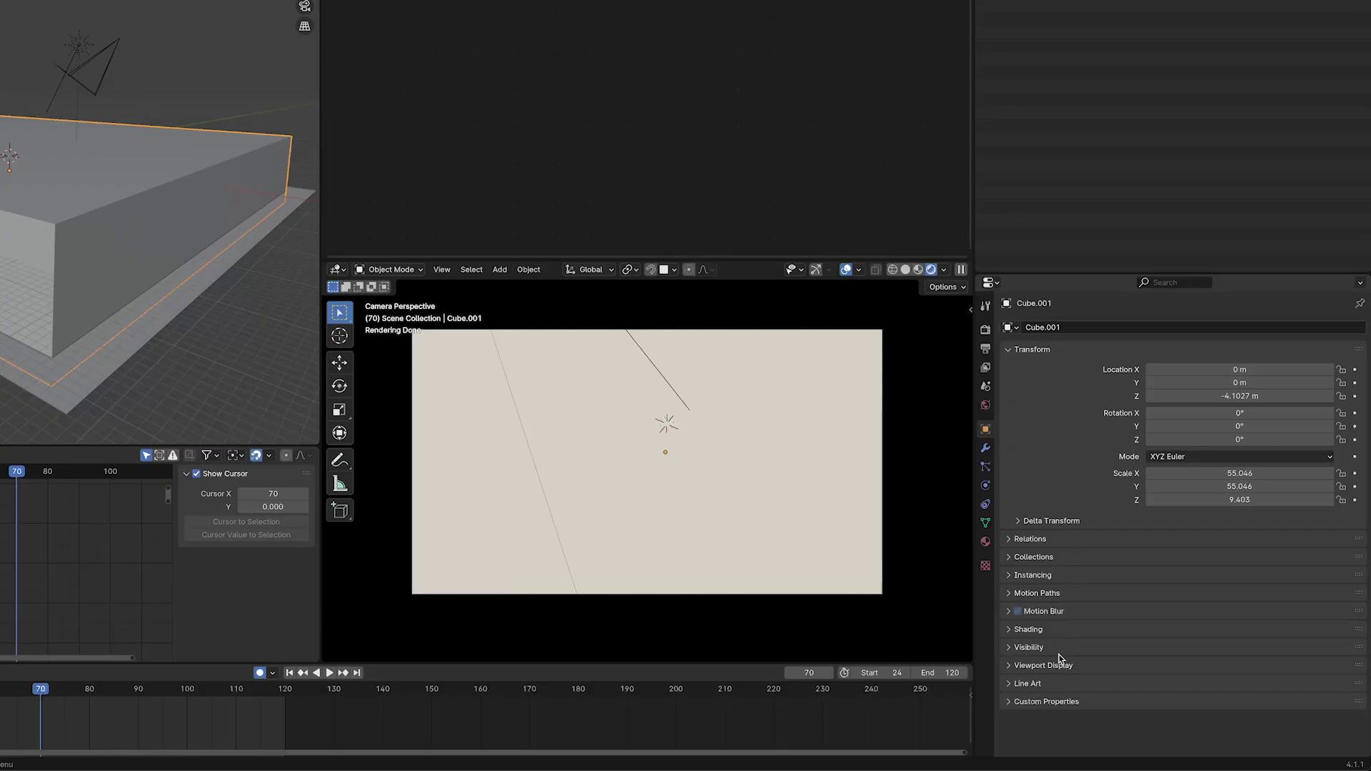
click(1114, 687)
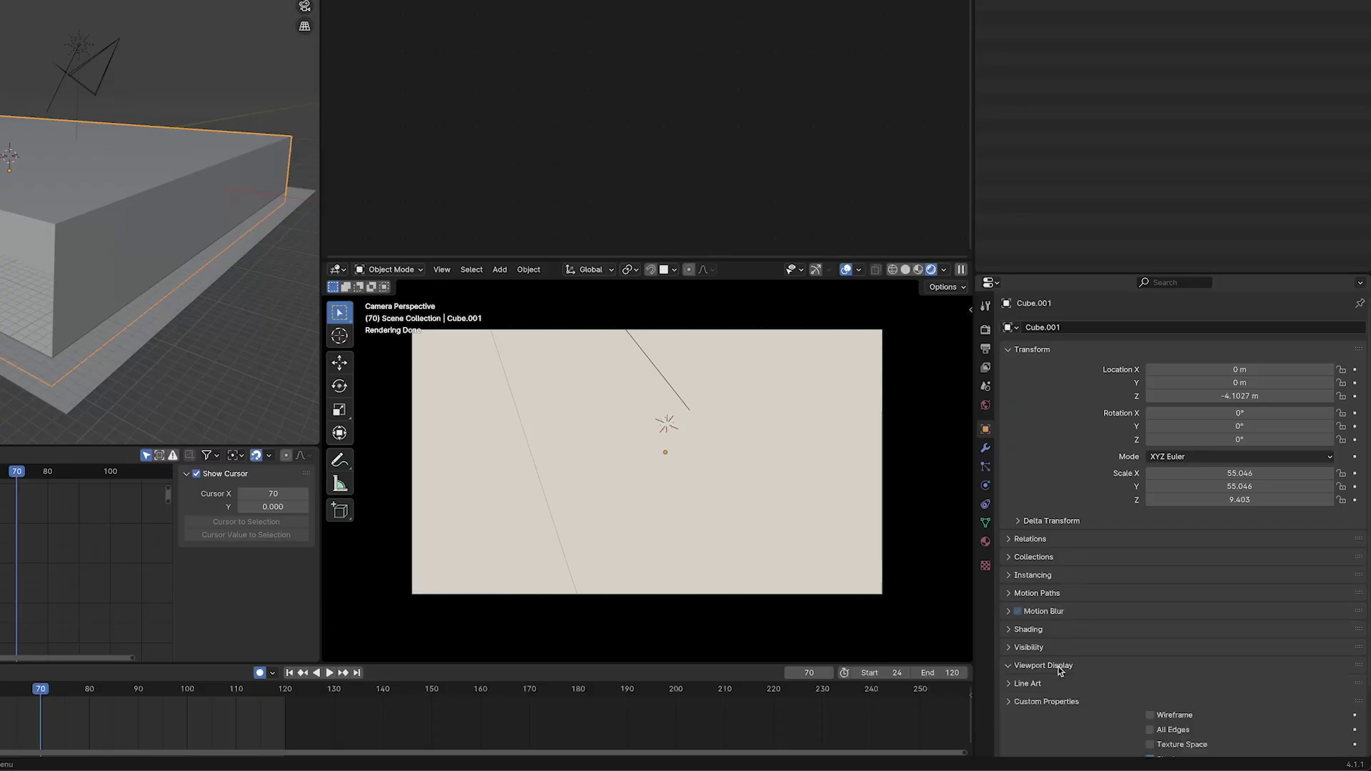
scroll(1064, 660, down, 3)
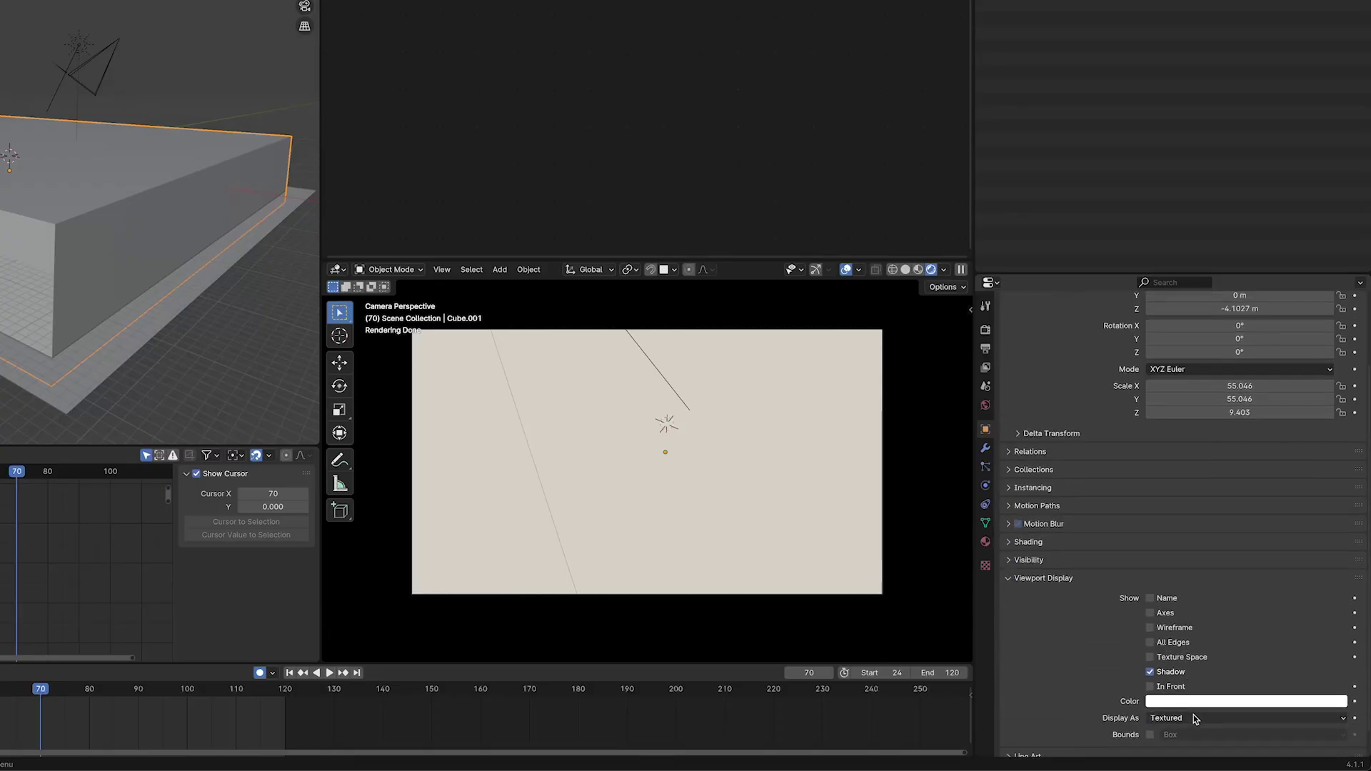
click(1193, 716)
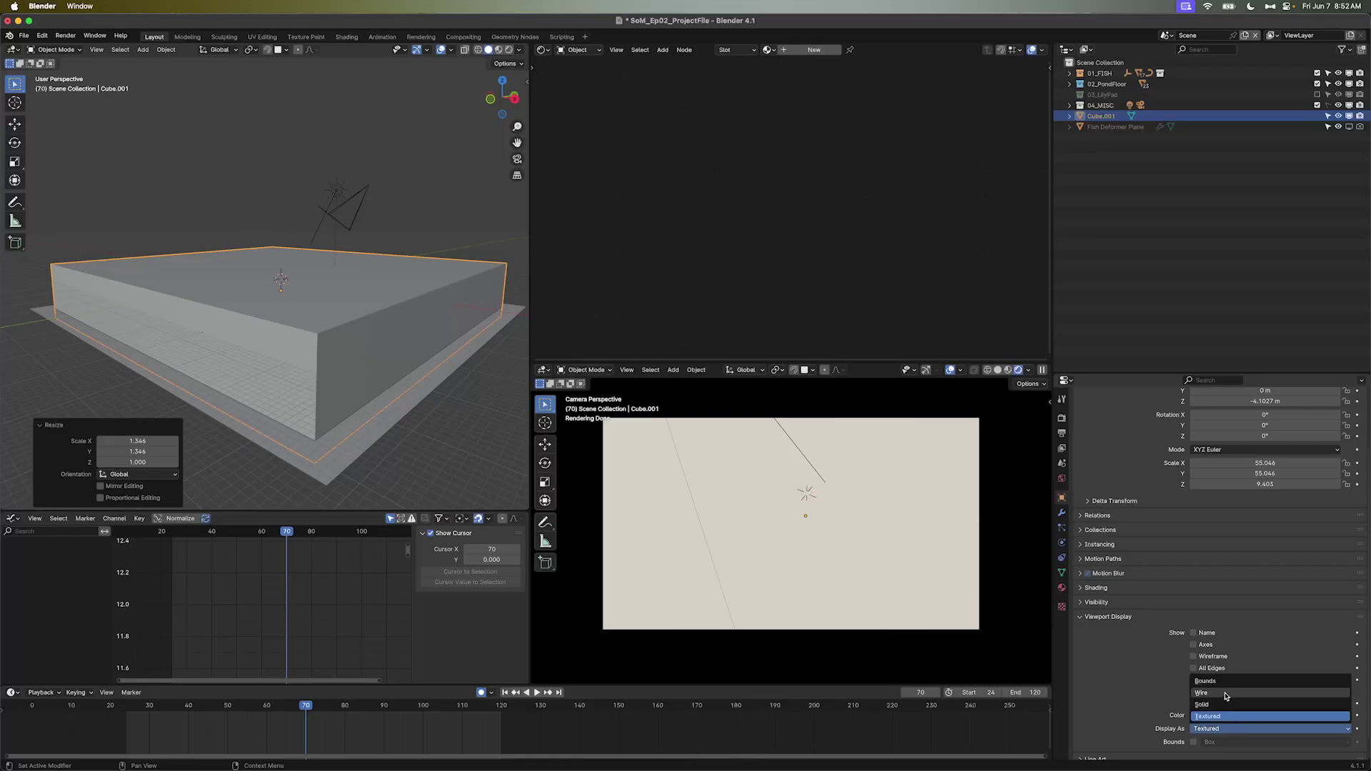
click(1193, 685)
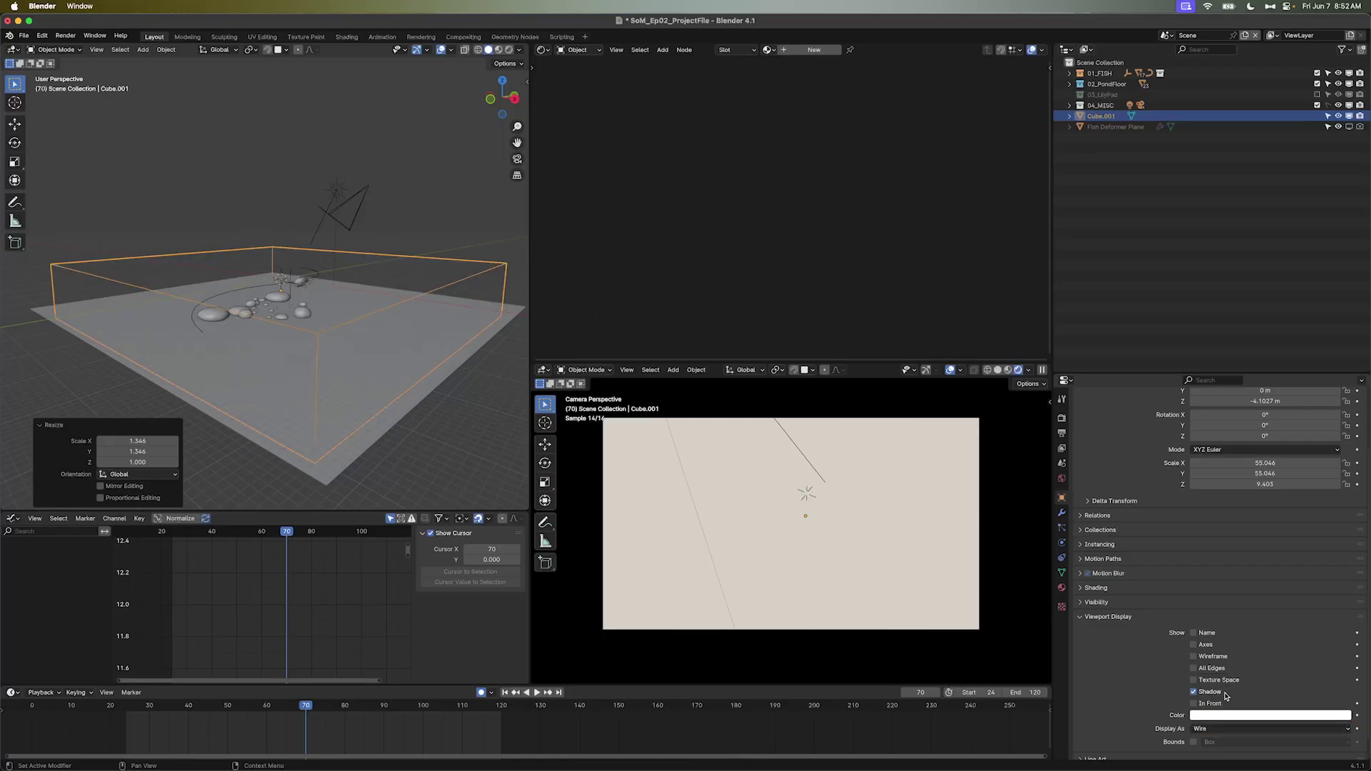
click(950, 370)
key(z)
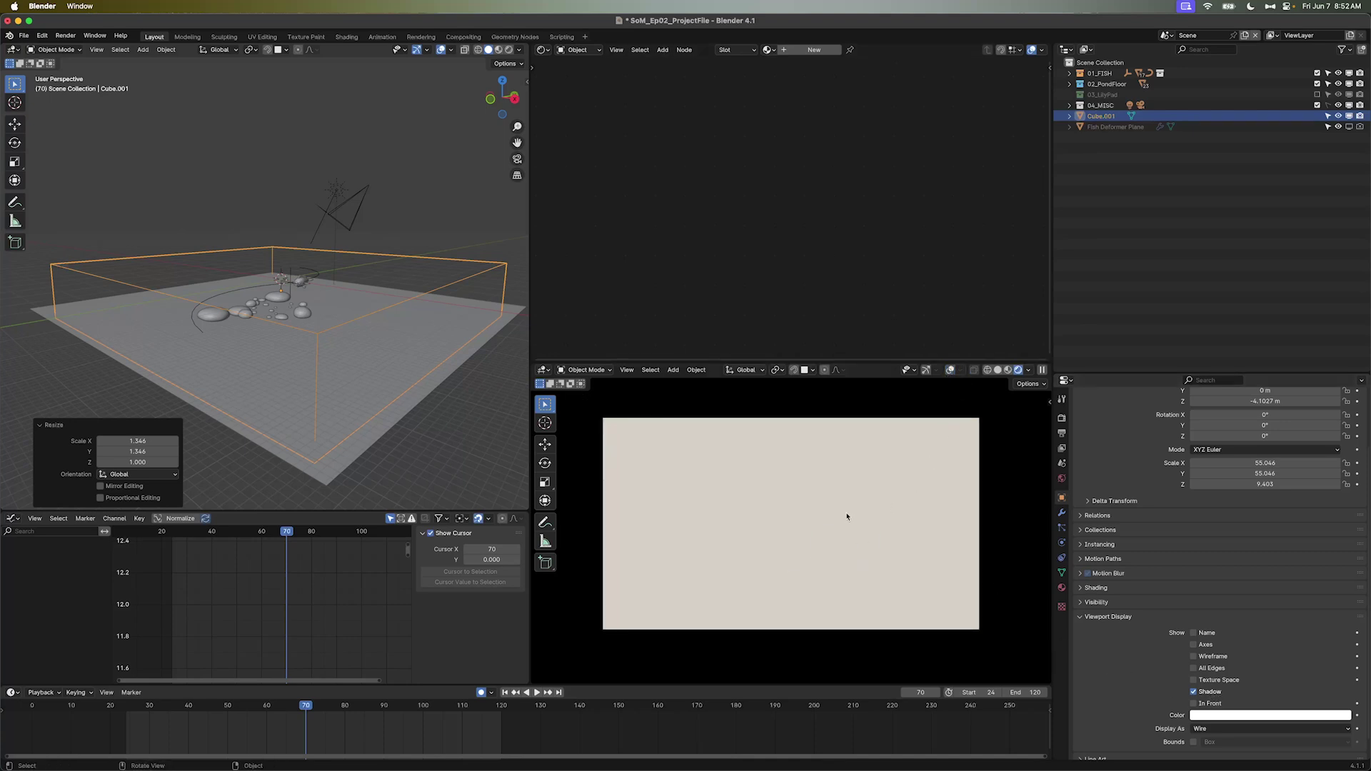
Create a new Water Shader material and cut the Principled BSDF link to the output
click(808, 52)
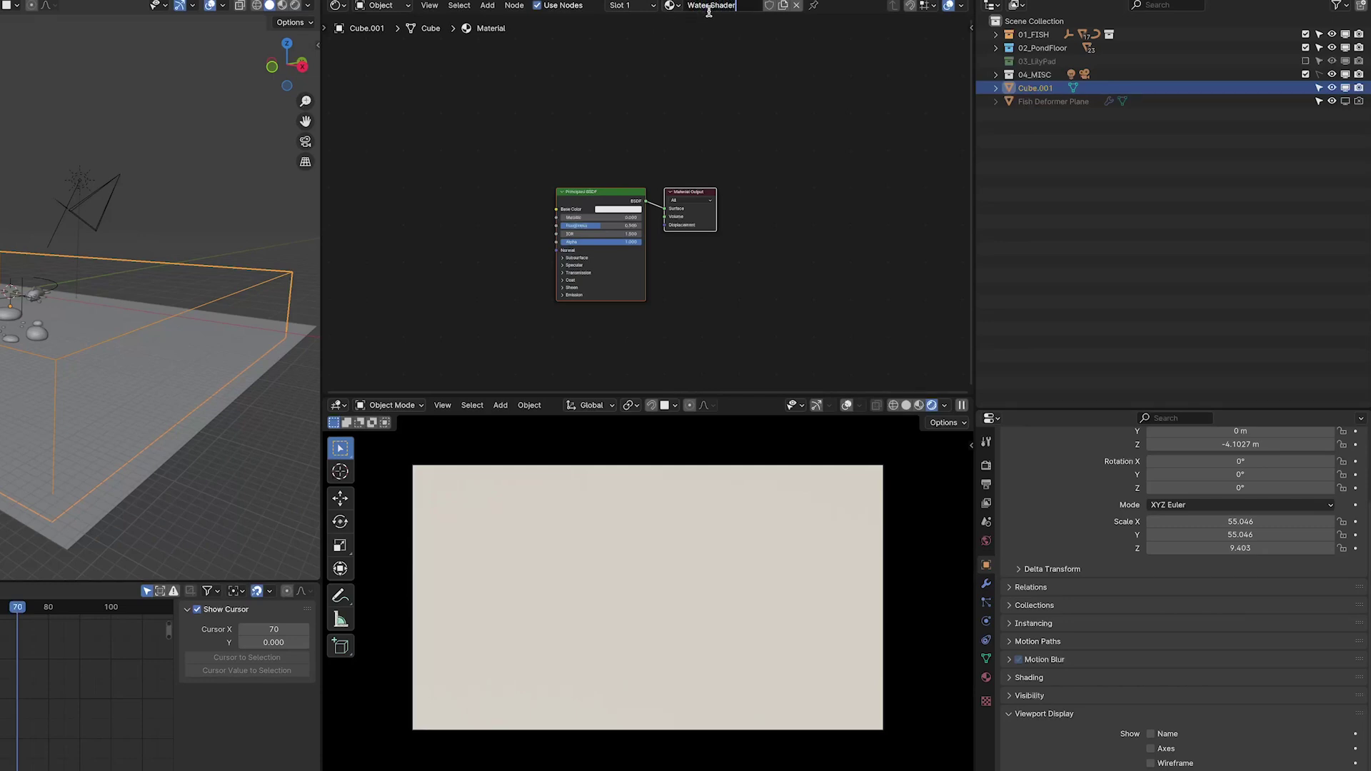
drag(593, 193, 497, 198)
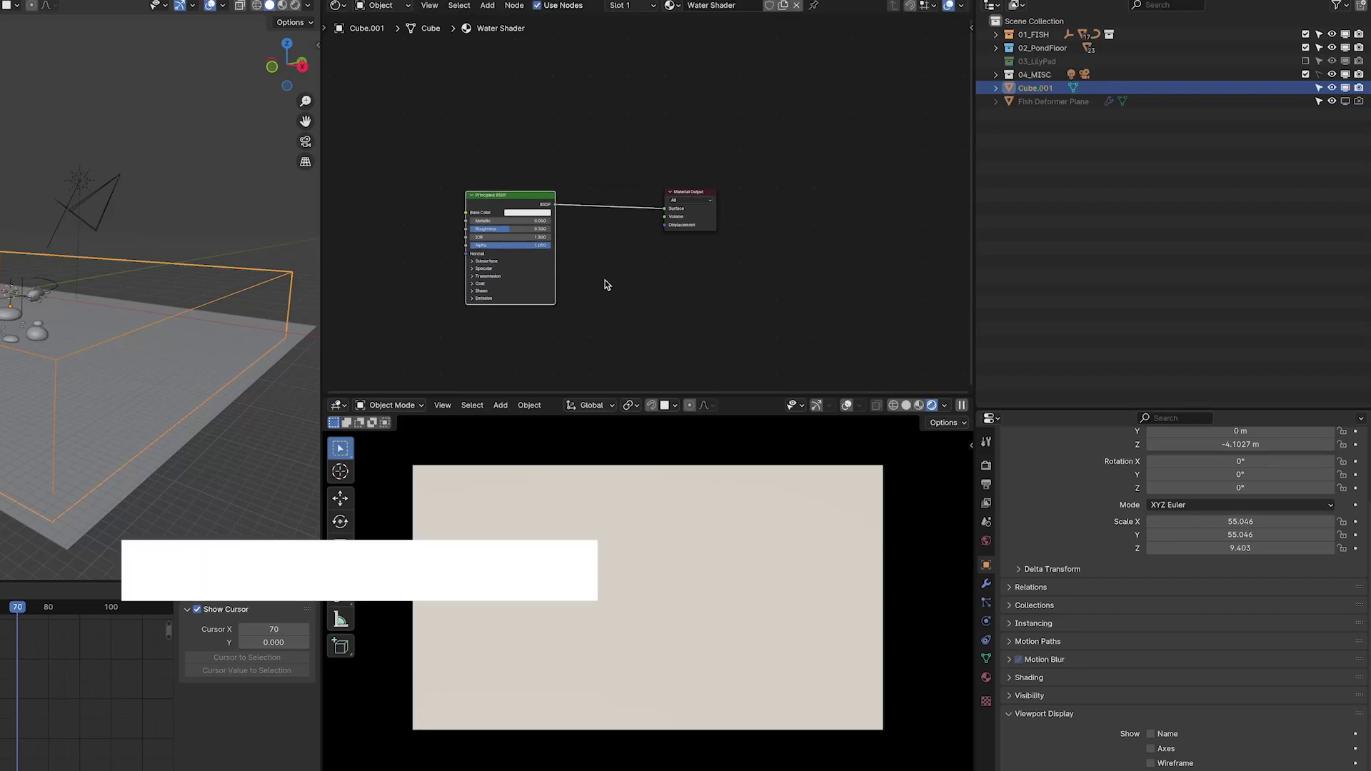
ctrl+right_drag(601, 163, 604, 218)
scroll(592, 217, up, 2)
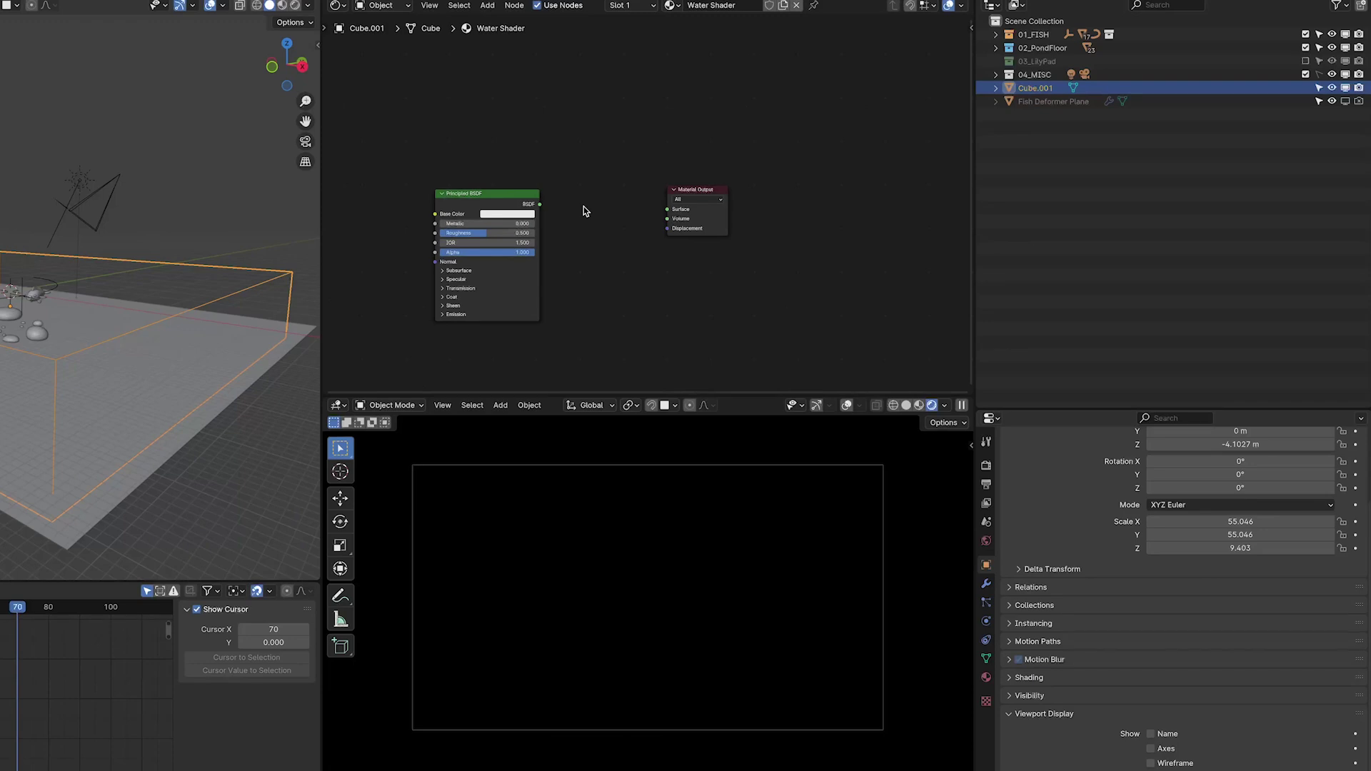
Add a Mix Shader node beside the output and a Glass BSDF above the Principled BSDF
key(shift+a)
text(mix shader)
key(Return)
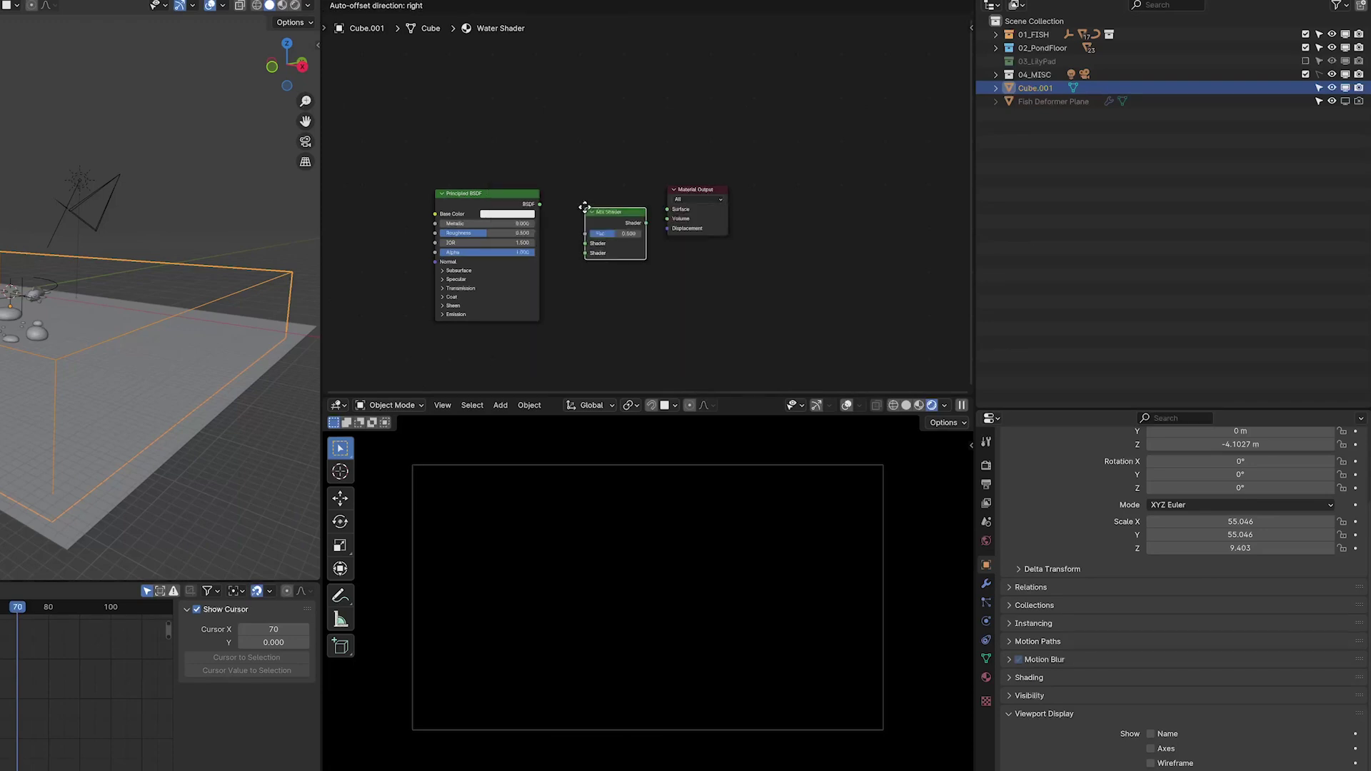
click(578, 181)
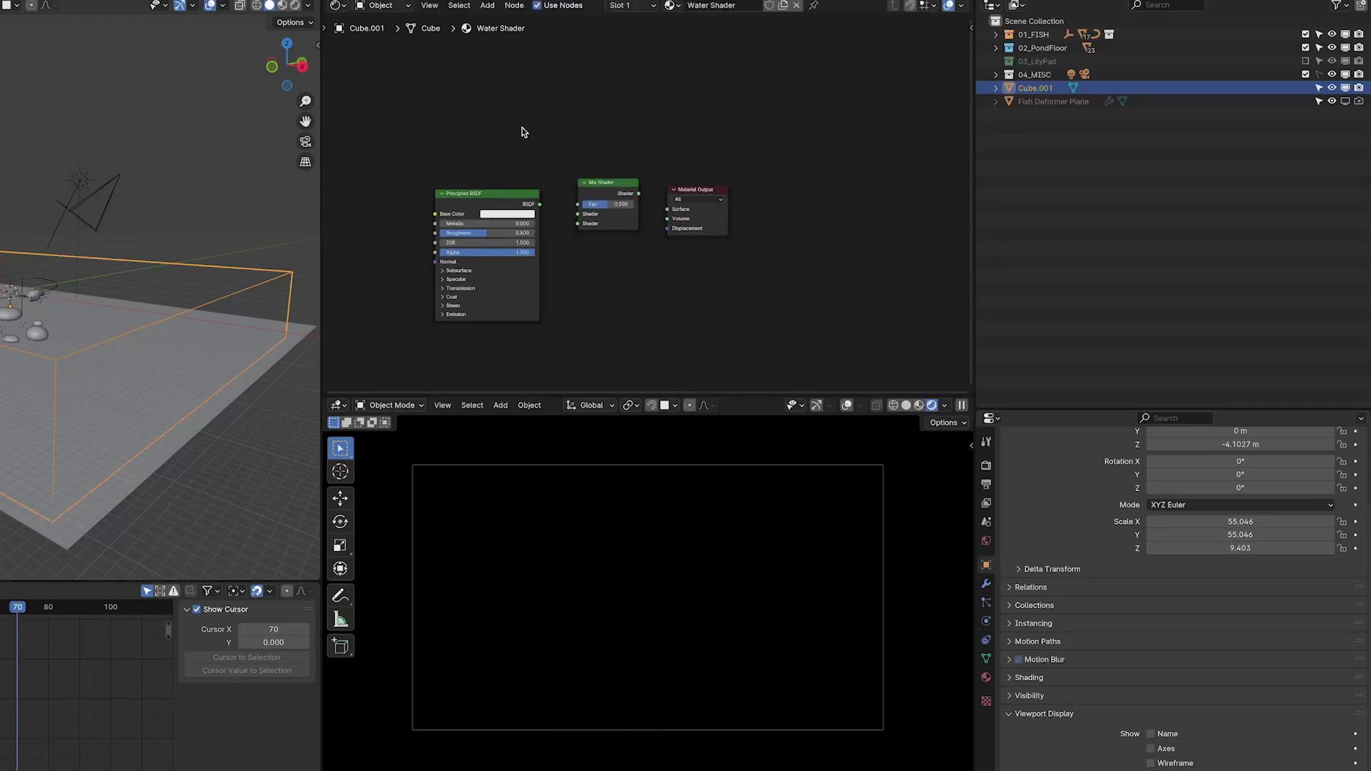
key(shift+a)
text(glass)
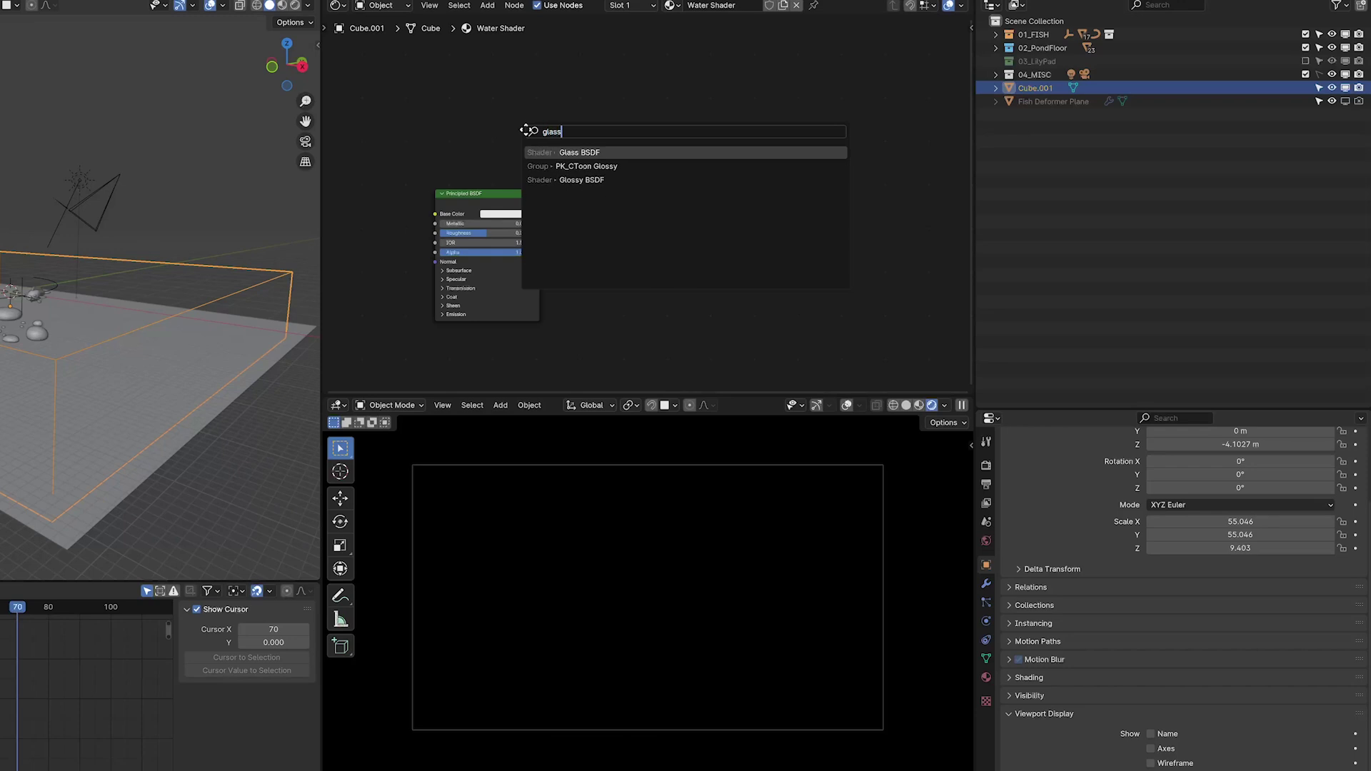
key(Return)
click(540, 126)
Wire the Principled BSDF into the Mix Shader and make its Base Color black
drag(539, 204, 577, 204)
ctrl+shift+click(594, 191)
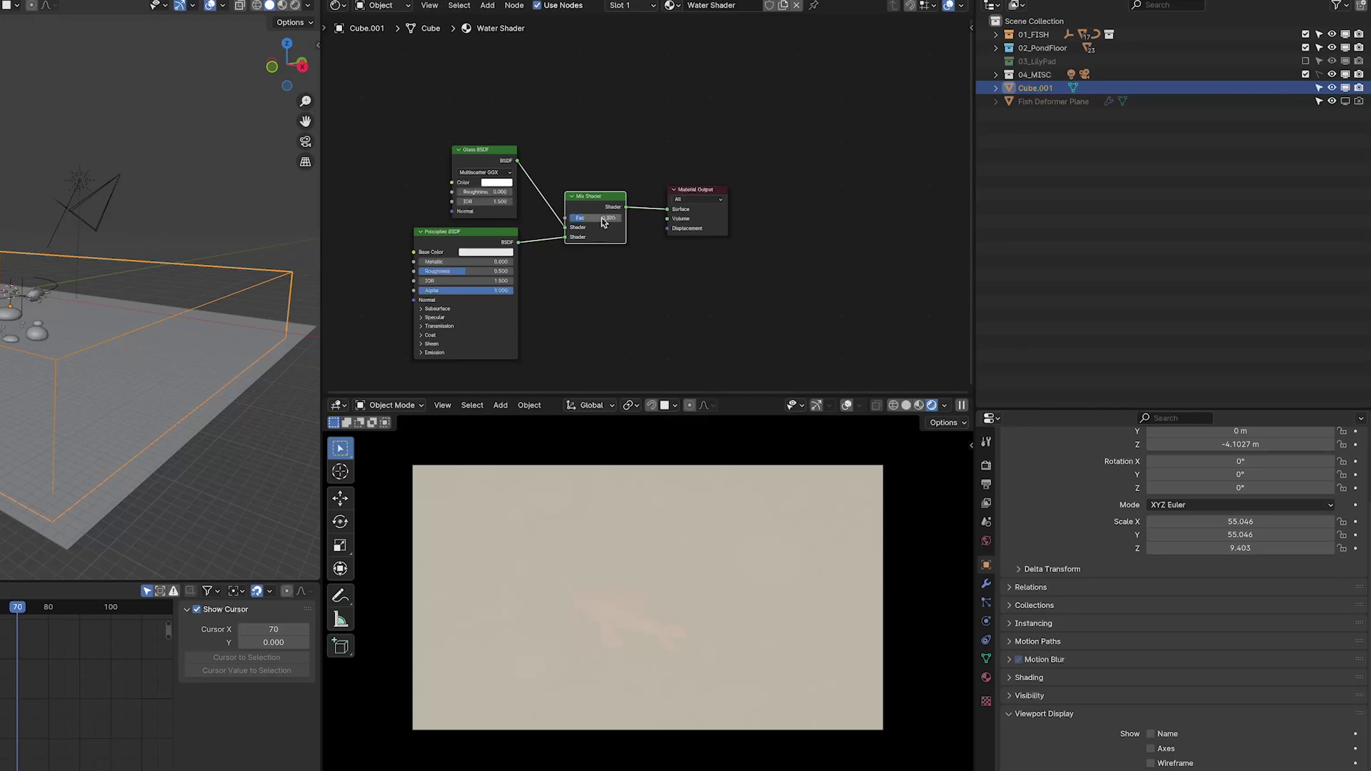
click(493, 253)
drag(547, 182, 547, 200)
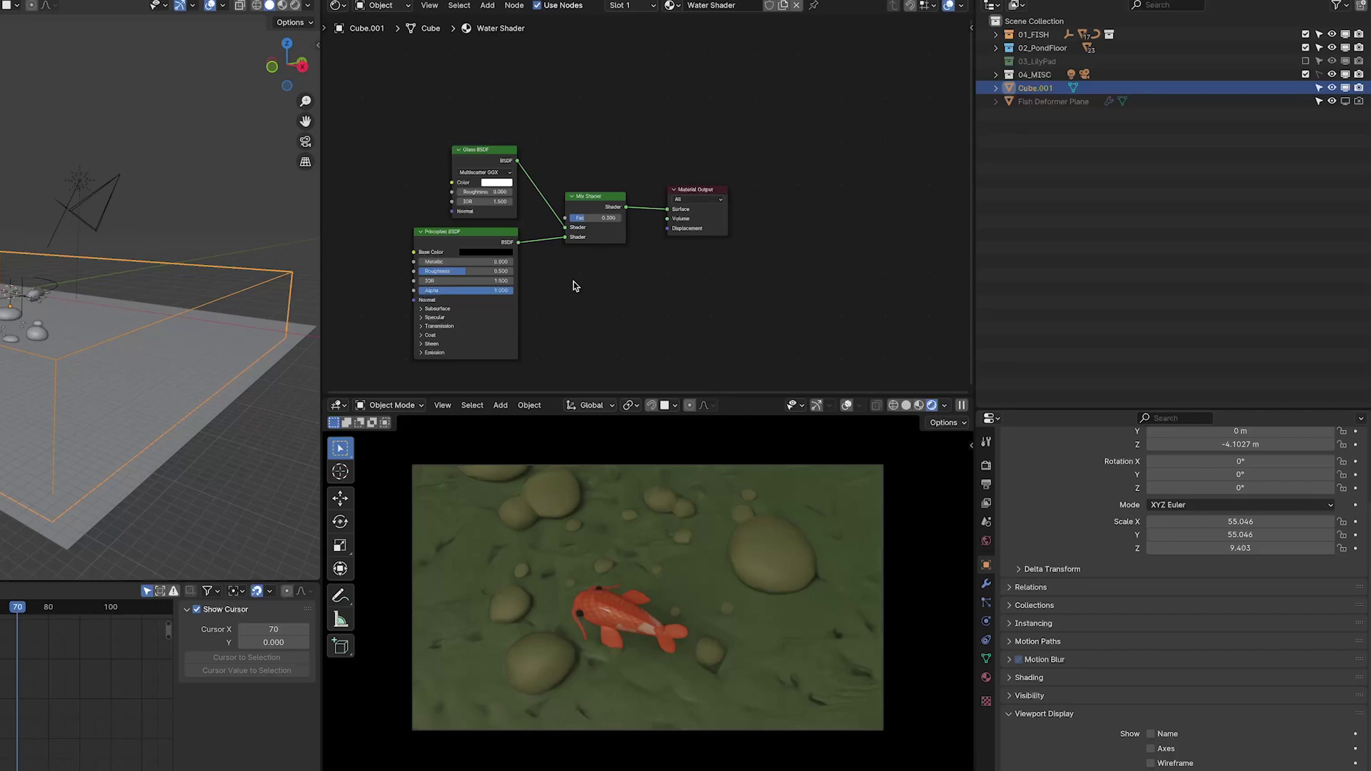
Add a Color Ramp fed by a Noise Texture and preview the ramp output
middle_drag(573, 282, 833, 296)
key(shift+a)
text(c ramp)
key(Return)
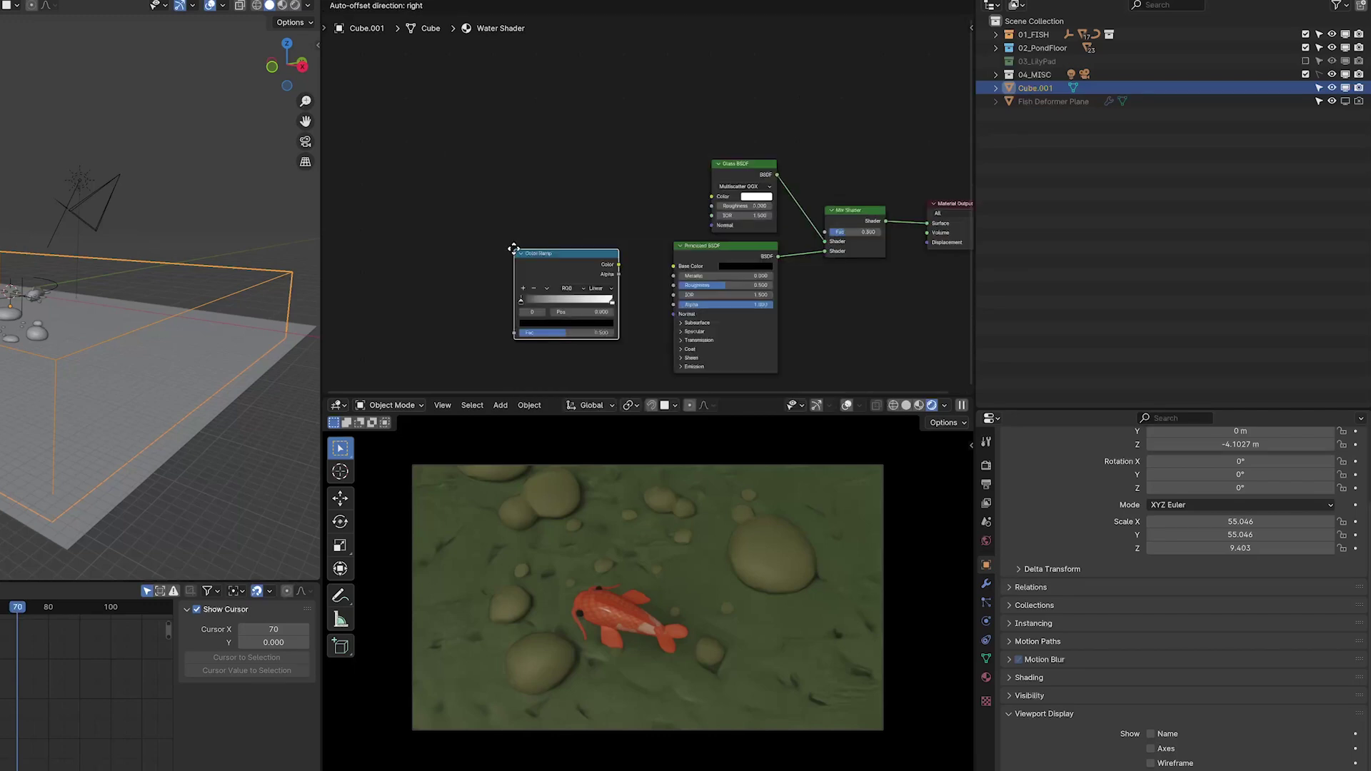
click(511, 239)
drag(572, 321, 599, 290)
text(noise)
key(Return)
click(535, 244)
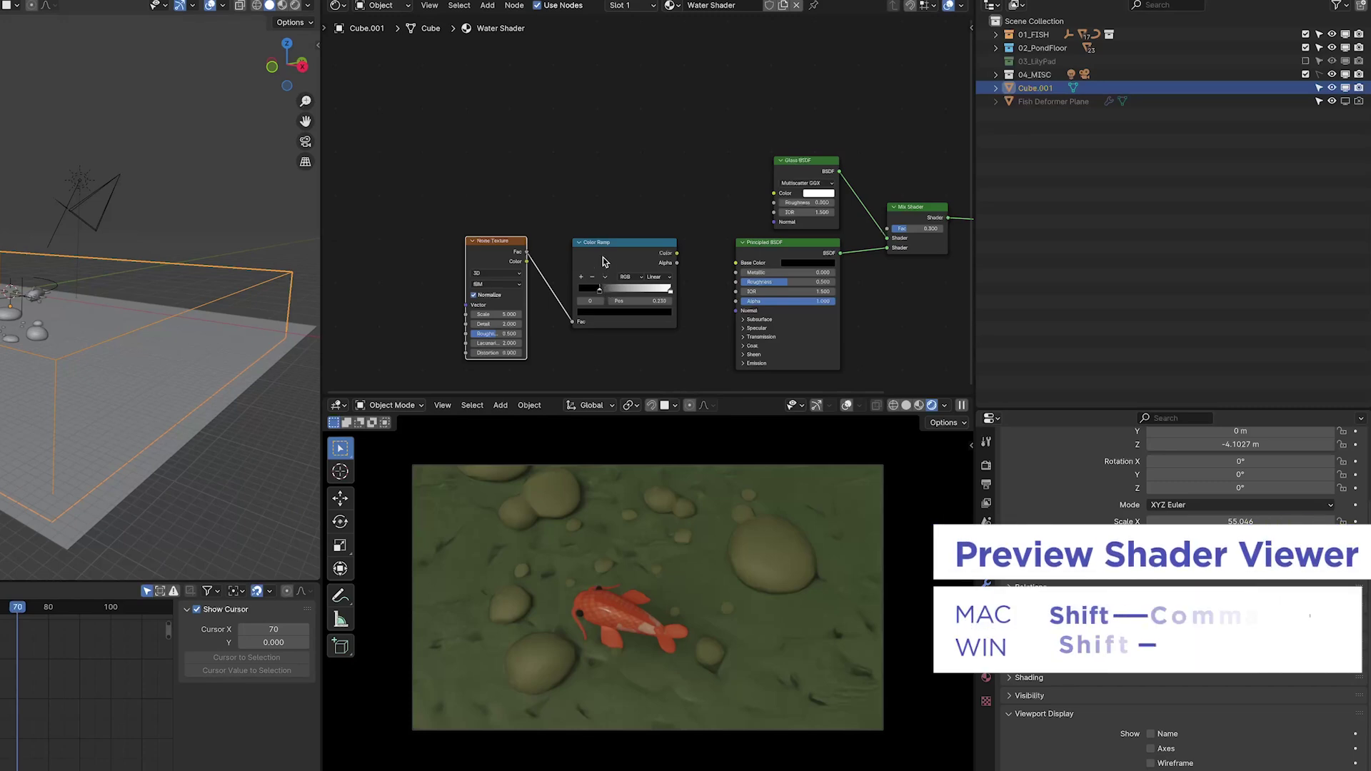
ctrl+shift+click(603, 255)
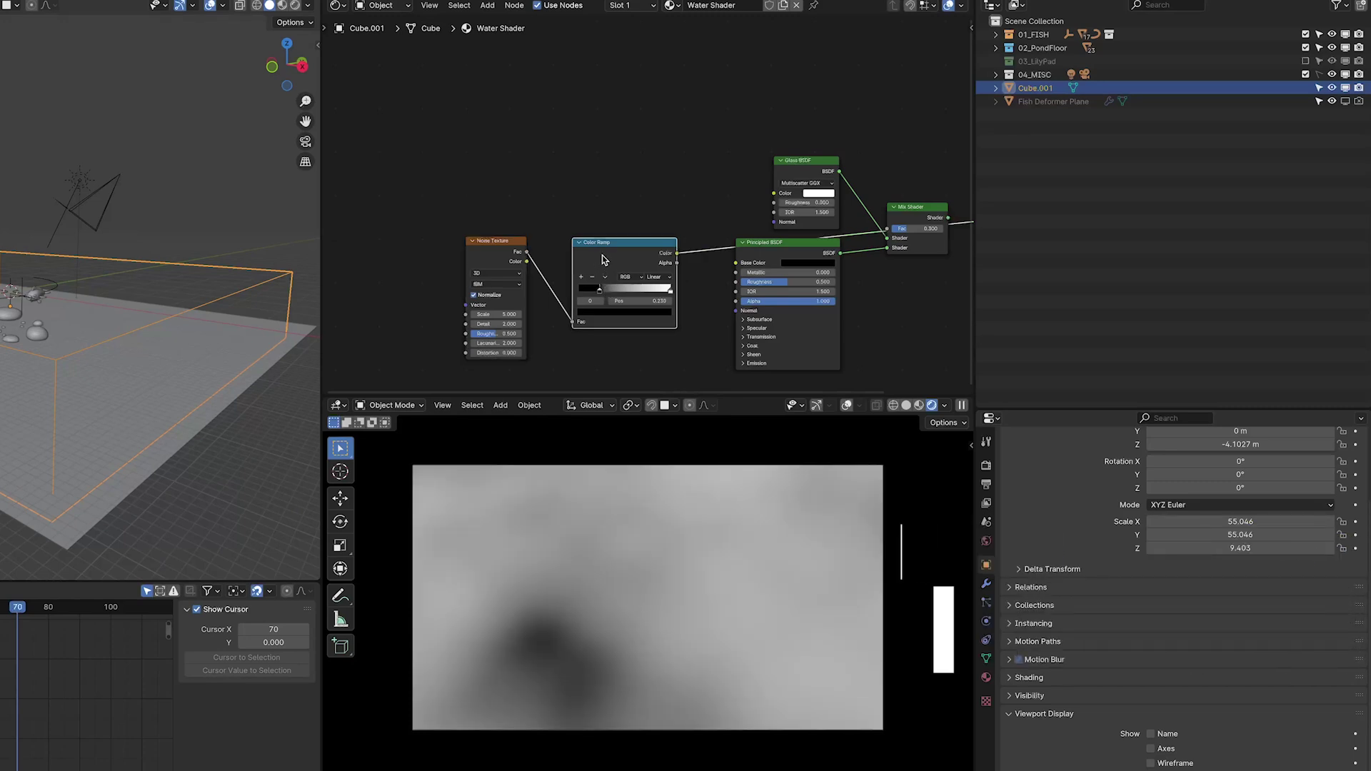
Switch the Noise Texture to 4D and adjust its W value
click(514, 275)
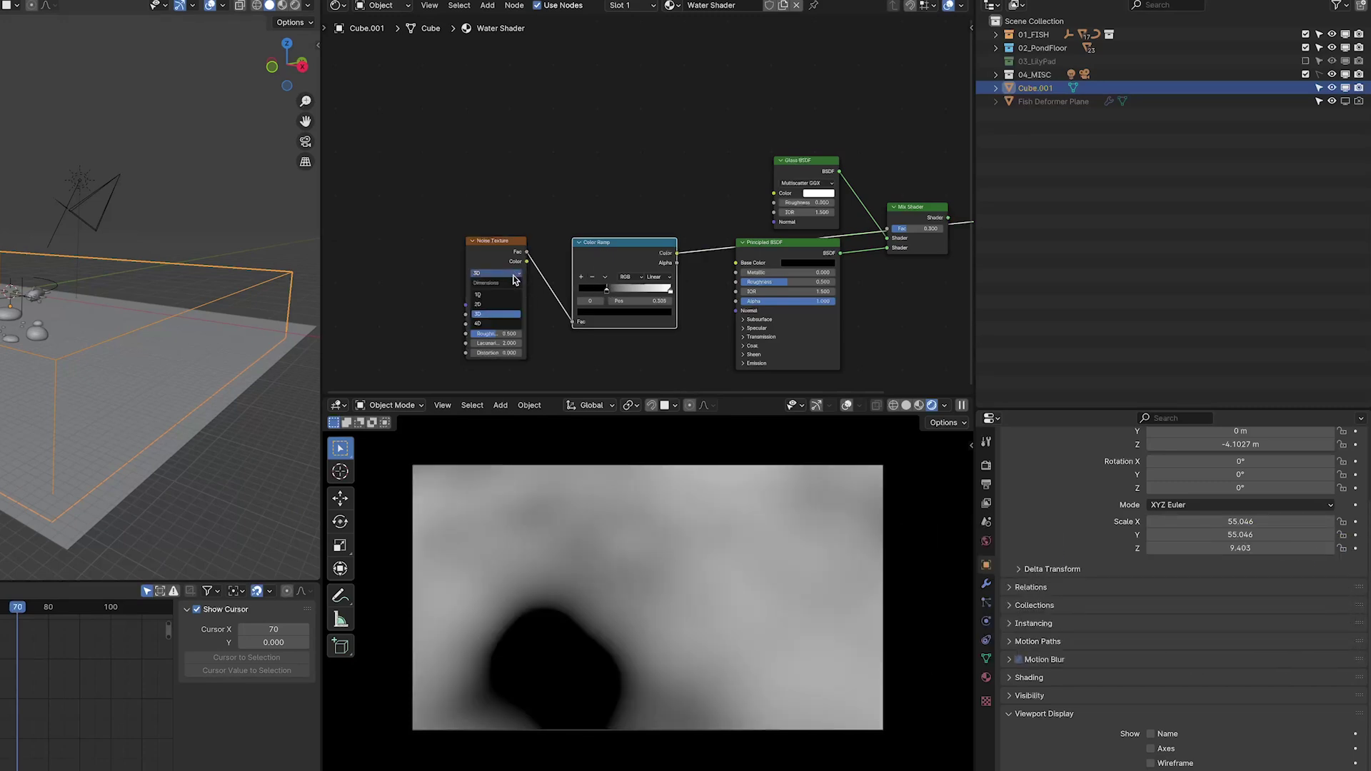
click(507, 322)
drag(501, 314, 501, 312)
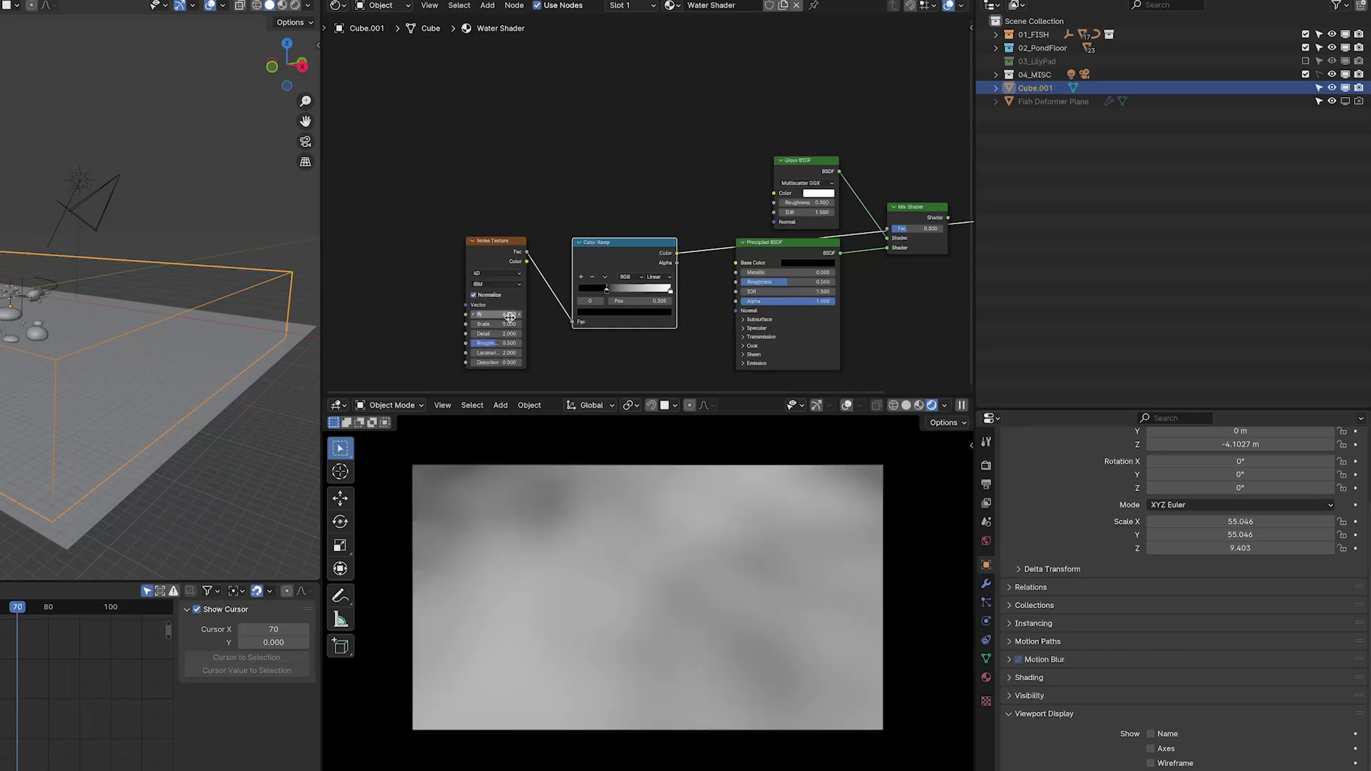
scroll(510, 334, up, 1)
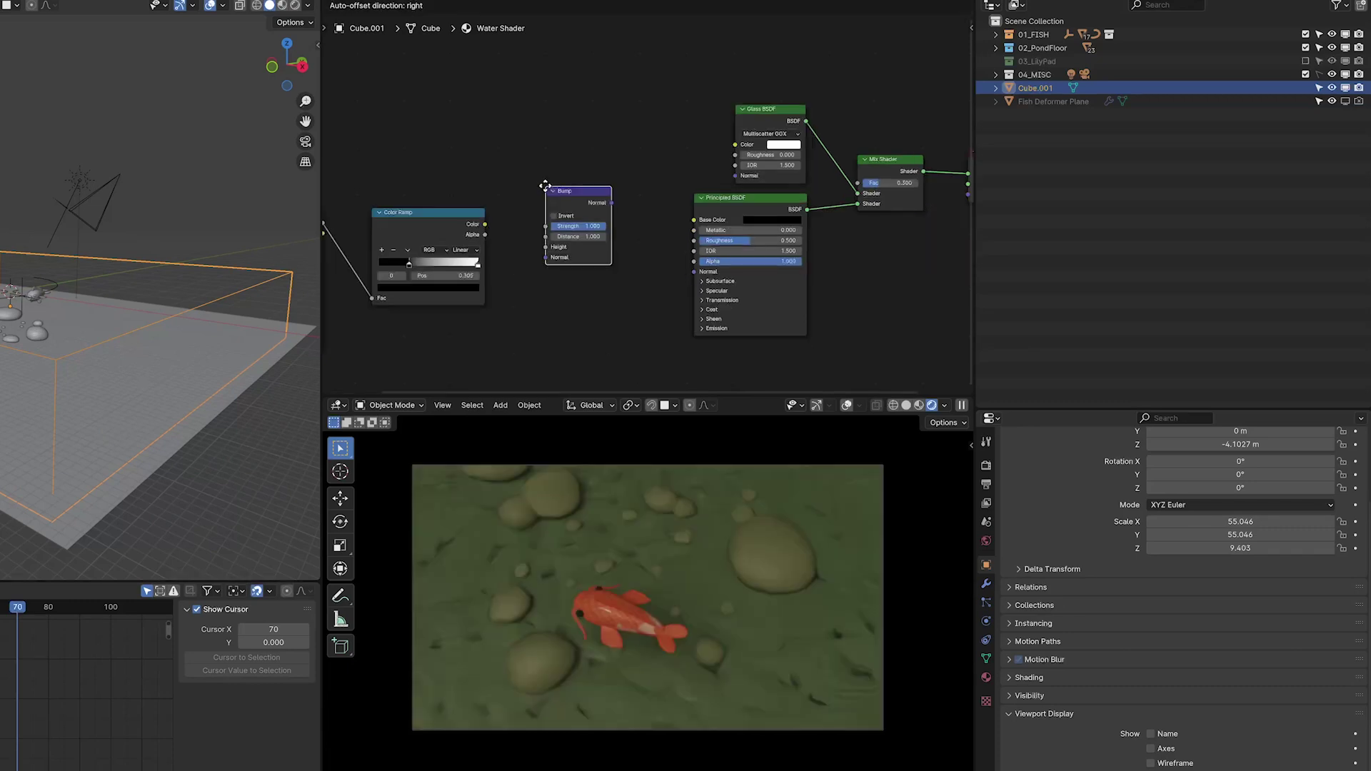
Add a Bump node from the ramp Color into the Principled BSDF Normal
click(551, 203)
click(485, 227)
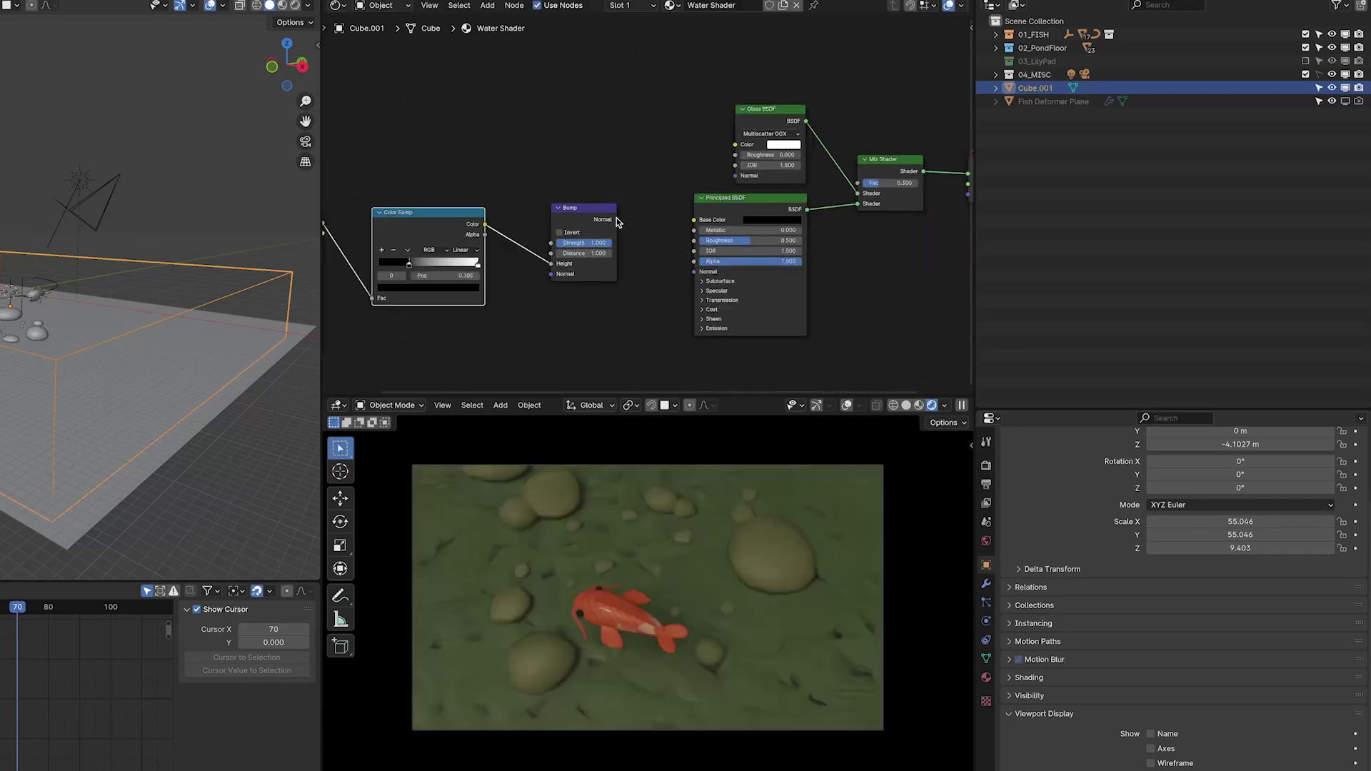
drag(617, 220, 687, 268)
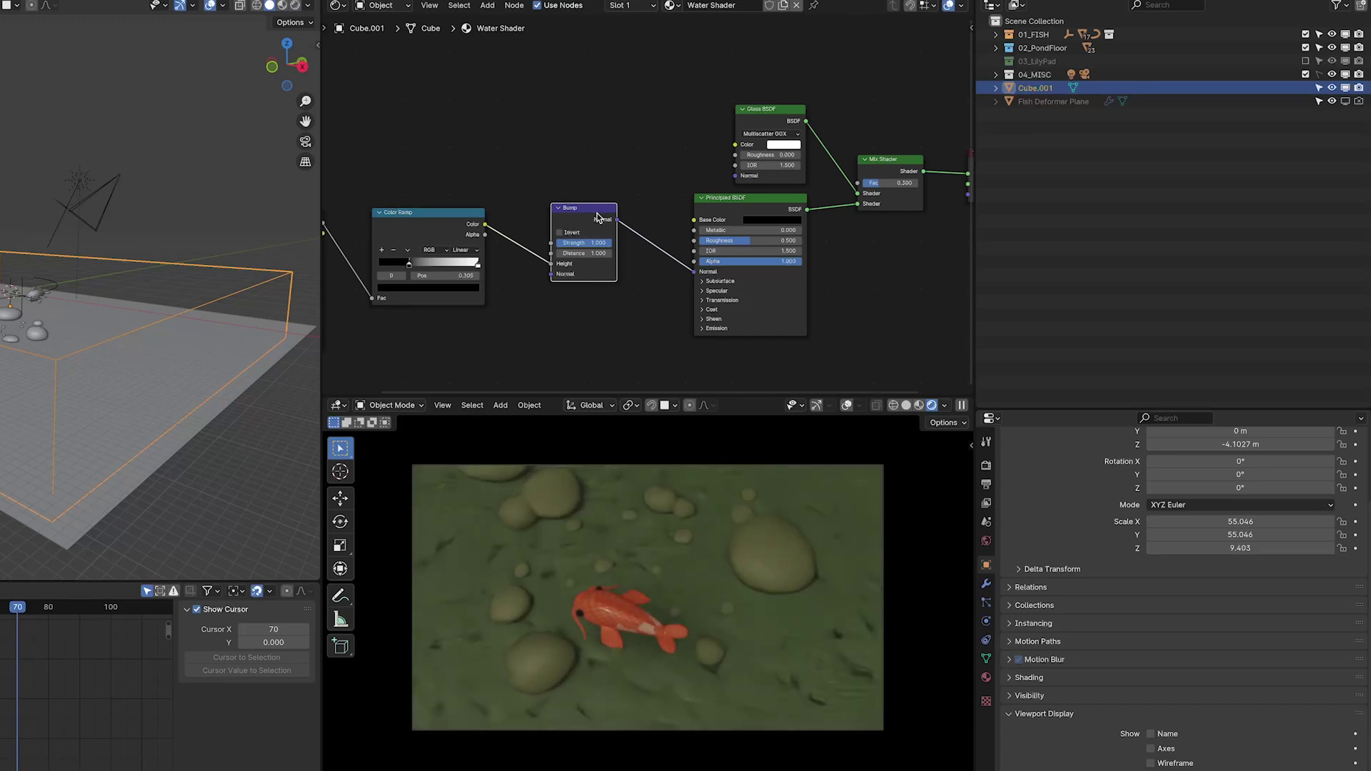
scroll(630, 255, down, 2)
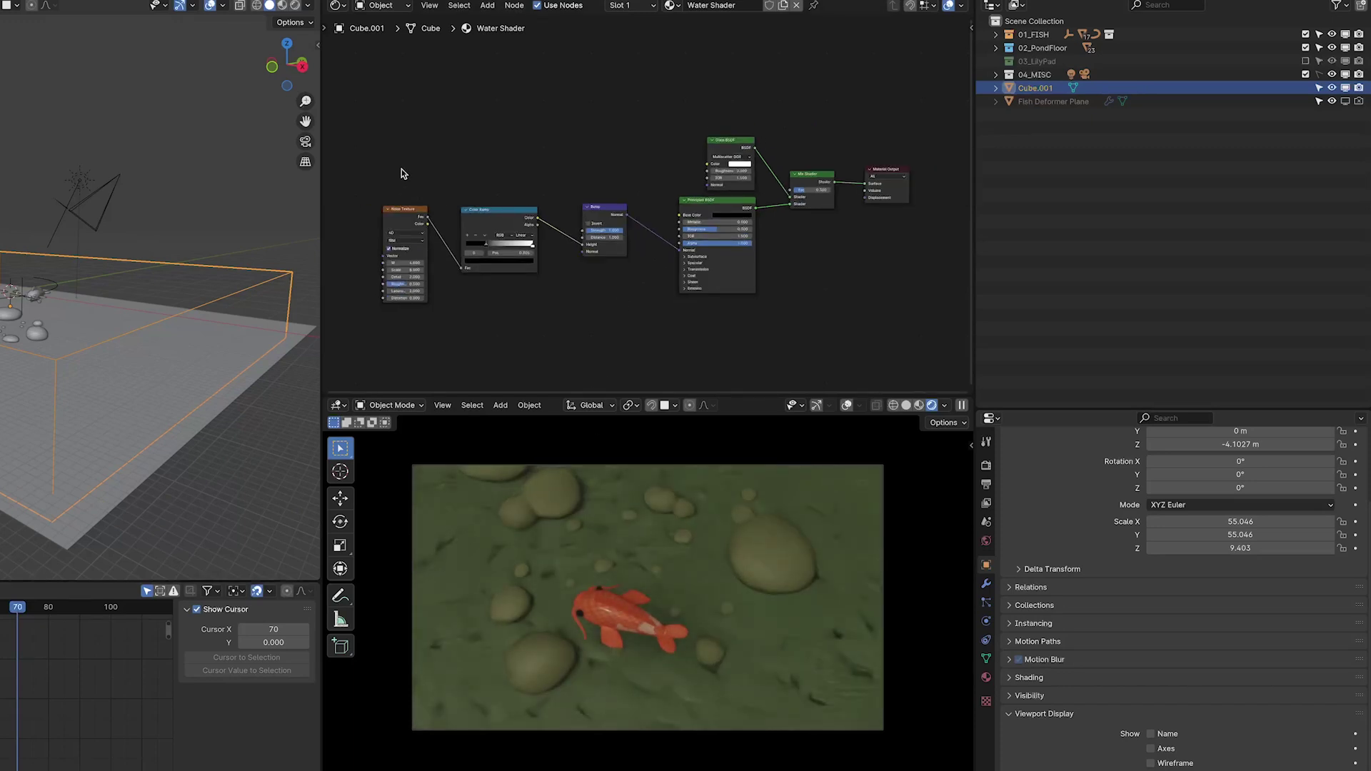
Move the noise, ramp and bump nodes aside and select the shader nodes
drag(403, 174, 658, 306)
key(g)
click(692, 305)
drag(765, 107, 406, 363)
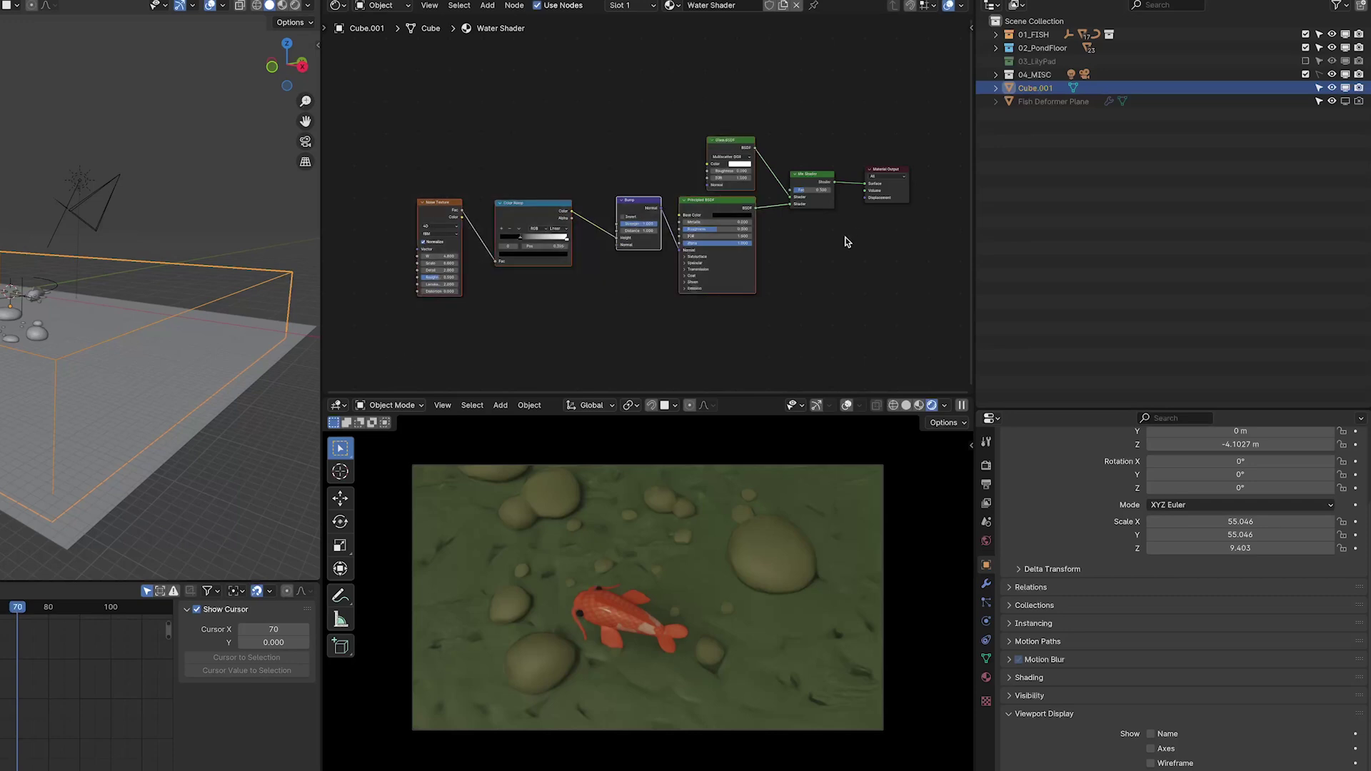
Slide the water shader nodes left and add a second Mix Shader near the output
key(g)
click(814, 126)
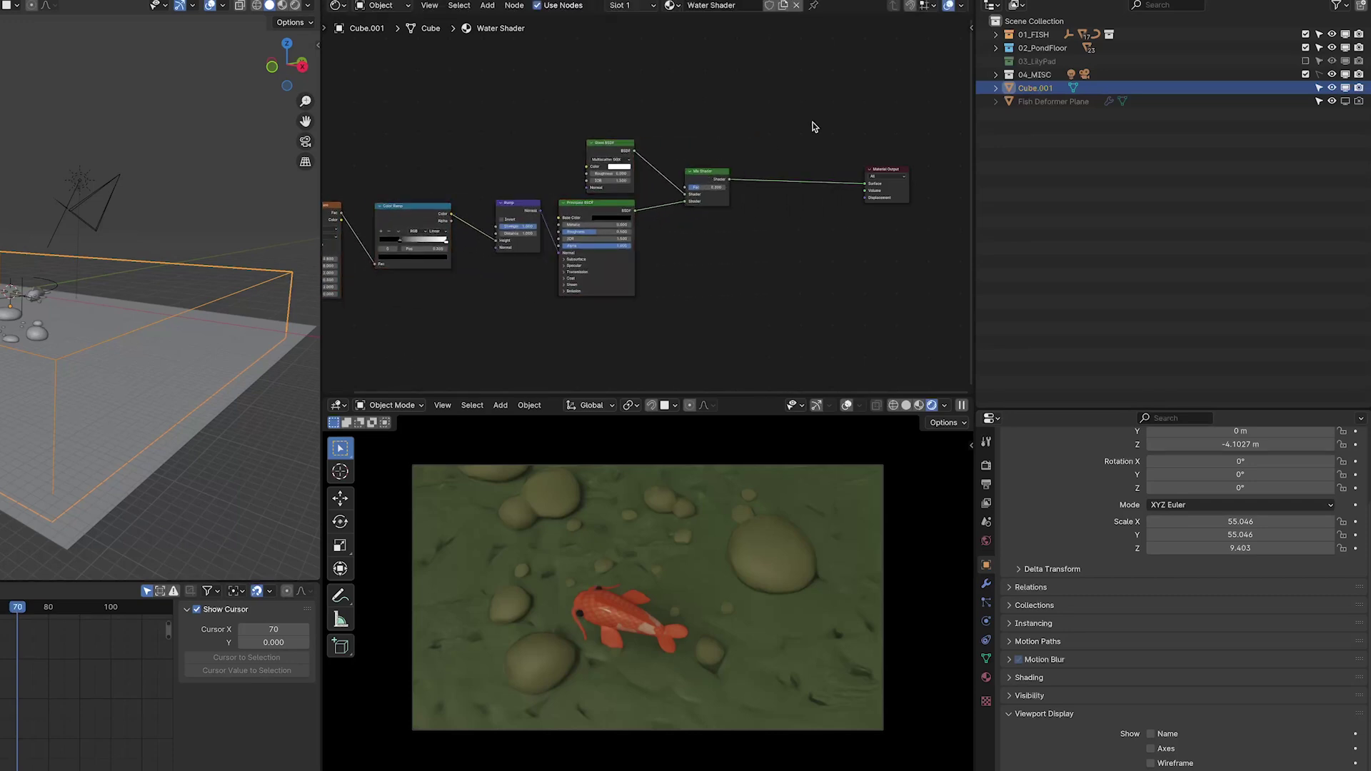
key(shift+a)
text(mix sh)
key(Return)
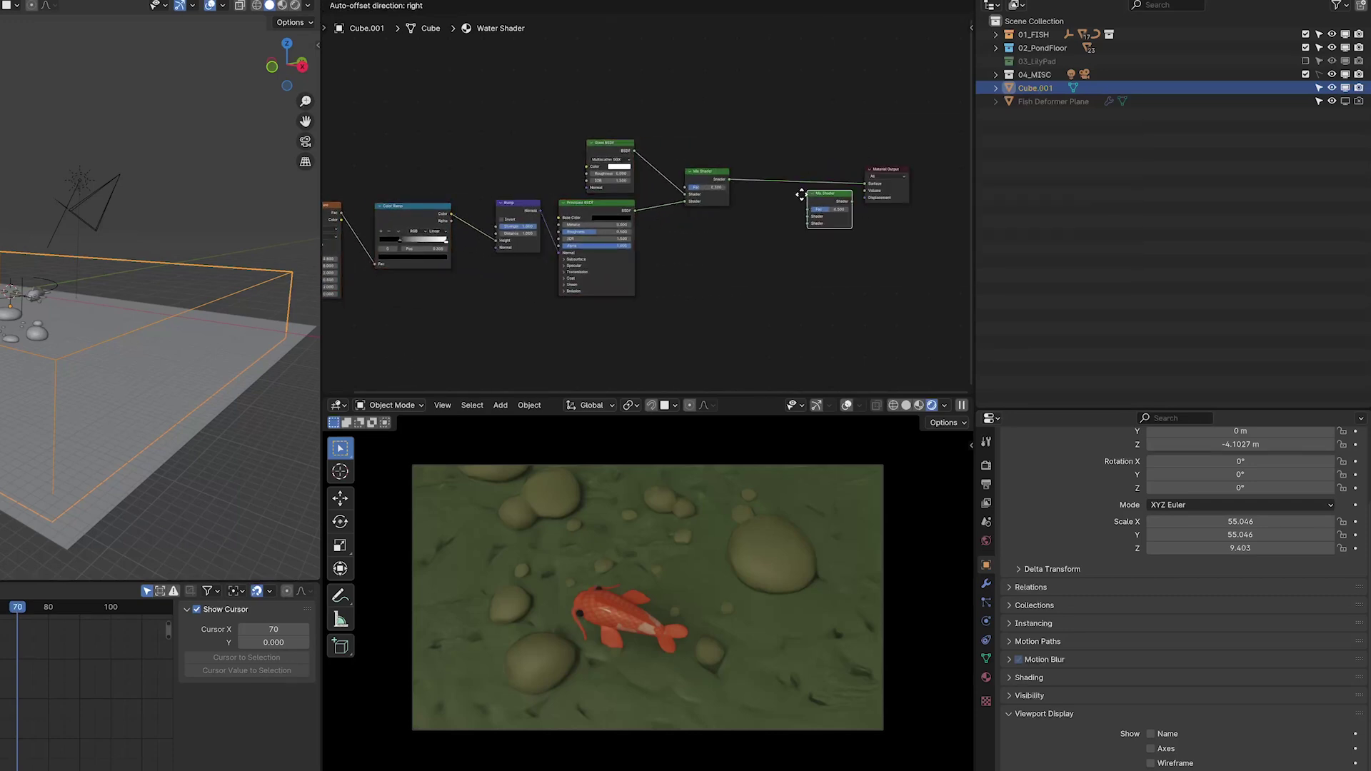
click(771, 203)
Add Transparent BSDF and Light Path nodes and wire the shaders through the new Mix Shader
key(shift+a)
text(transp)
key(Return)
click(697, 255)
key(shift+a)
text(light path)
key(Return)
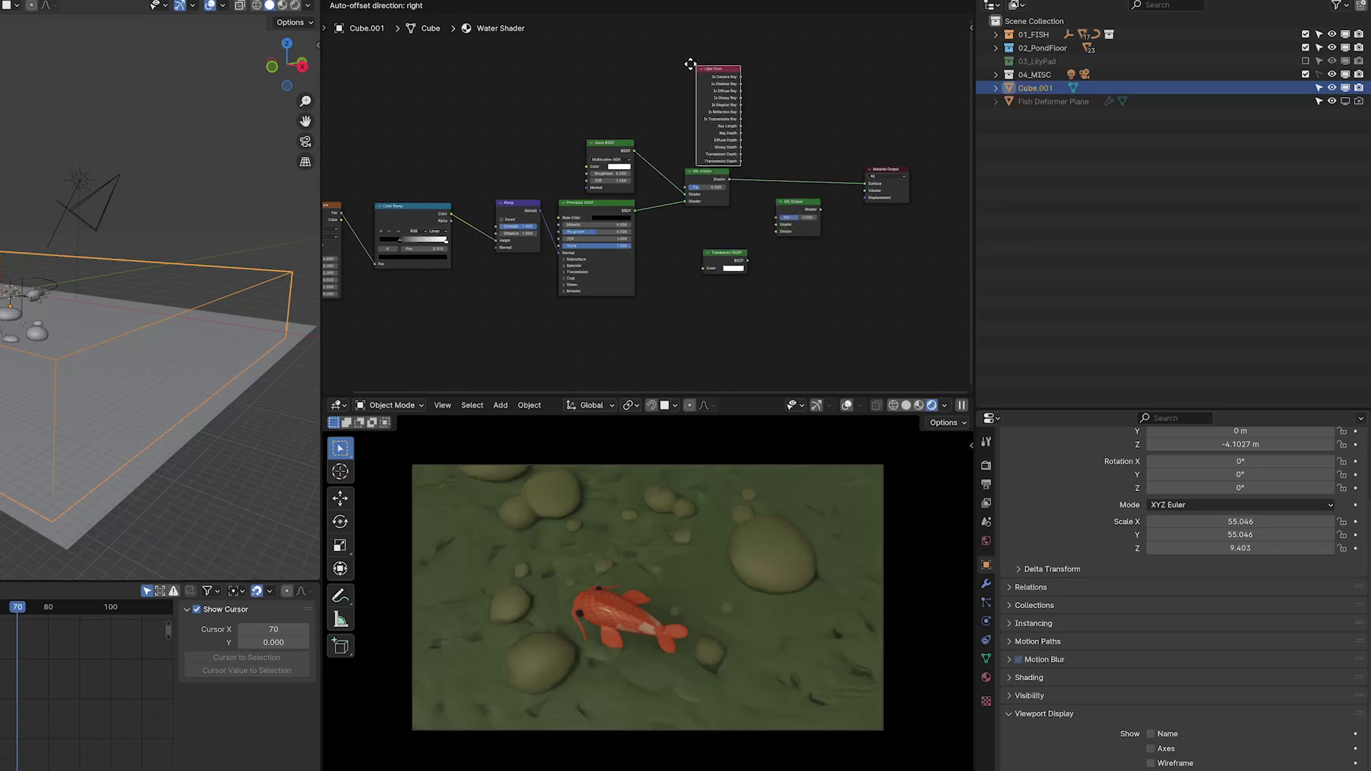
click(680, 58)
drag(865, 184, 761, 198)
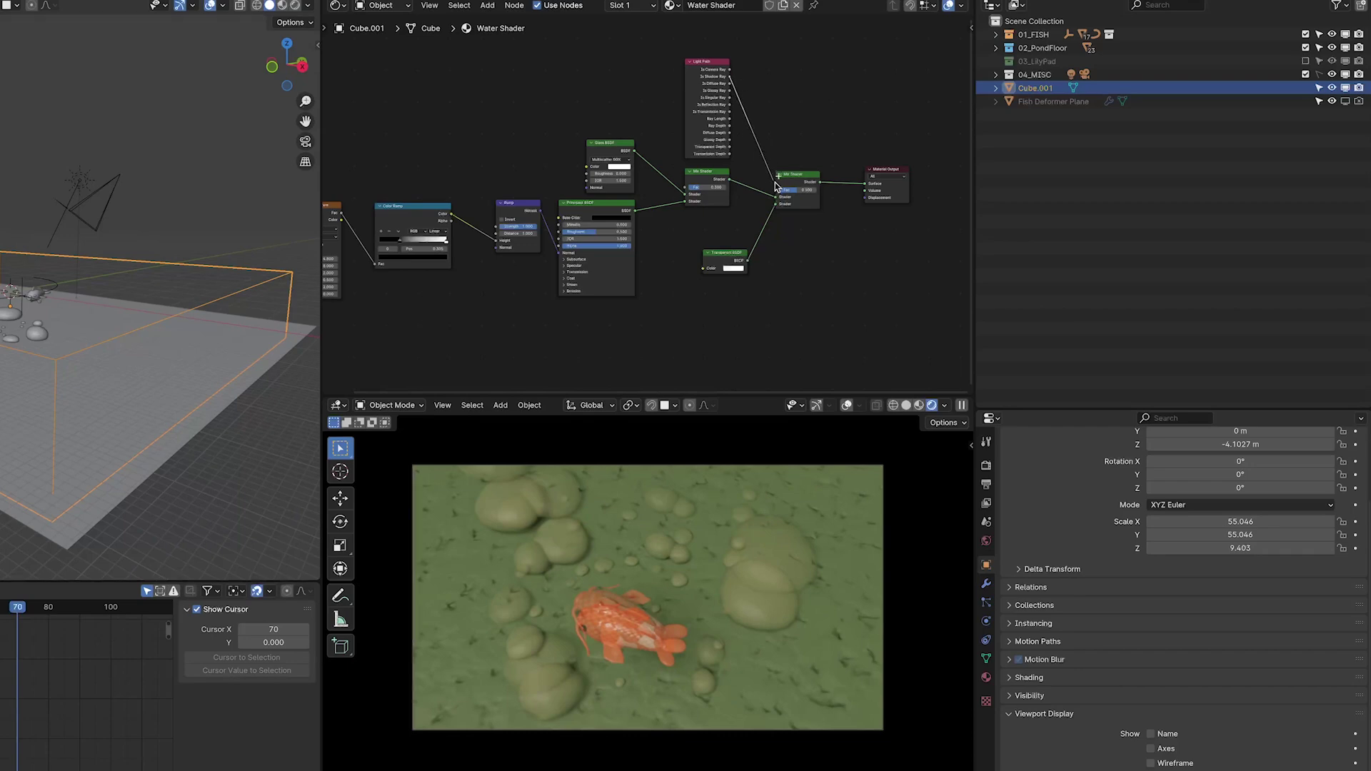
scroll(758, 186, up, 5)
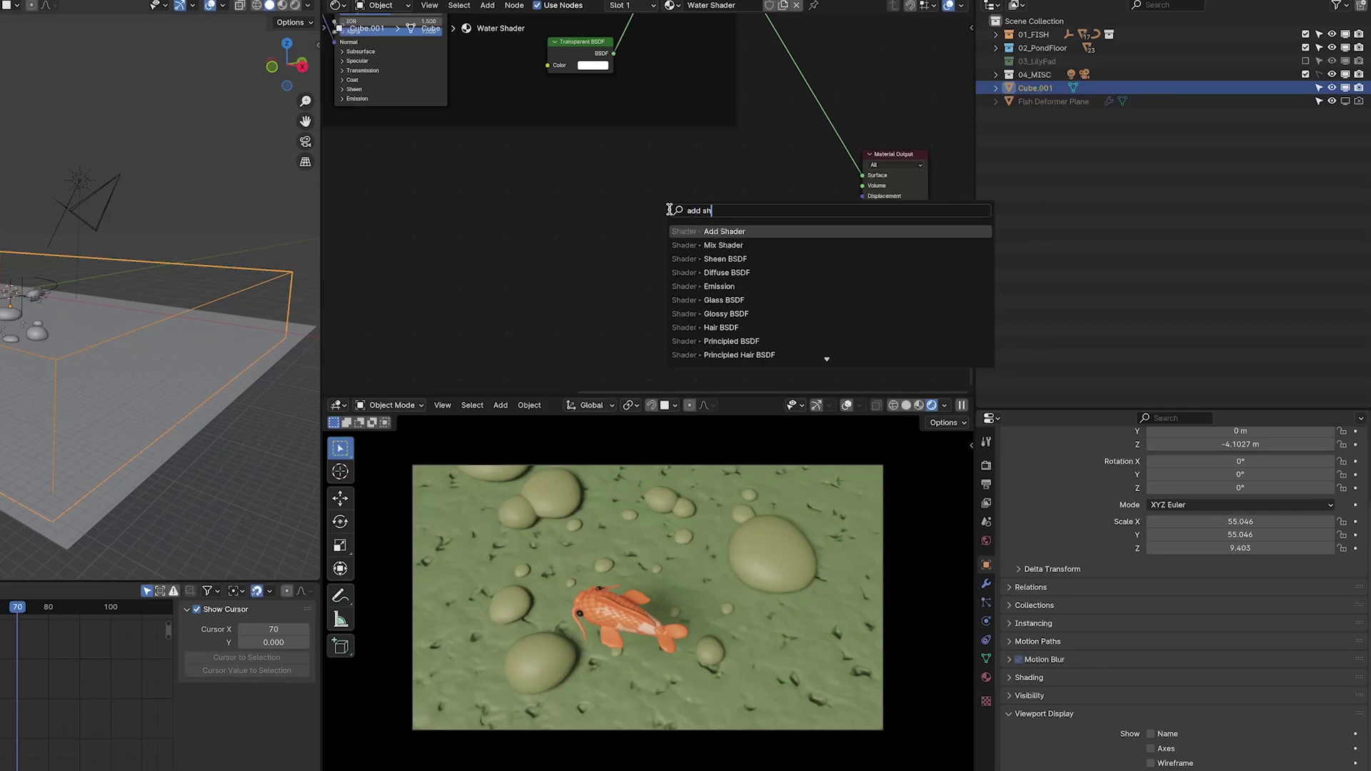
Add an Add Shader with Emission and Volume Absorption nodes linked into it
key(Return)
click(689, 230)
key(shift+a)
text(emiss)
key(Return)
click(573, 191)
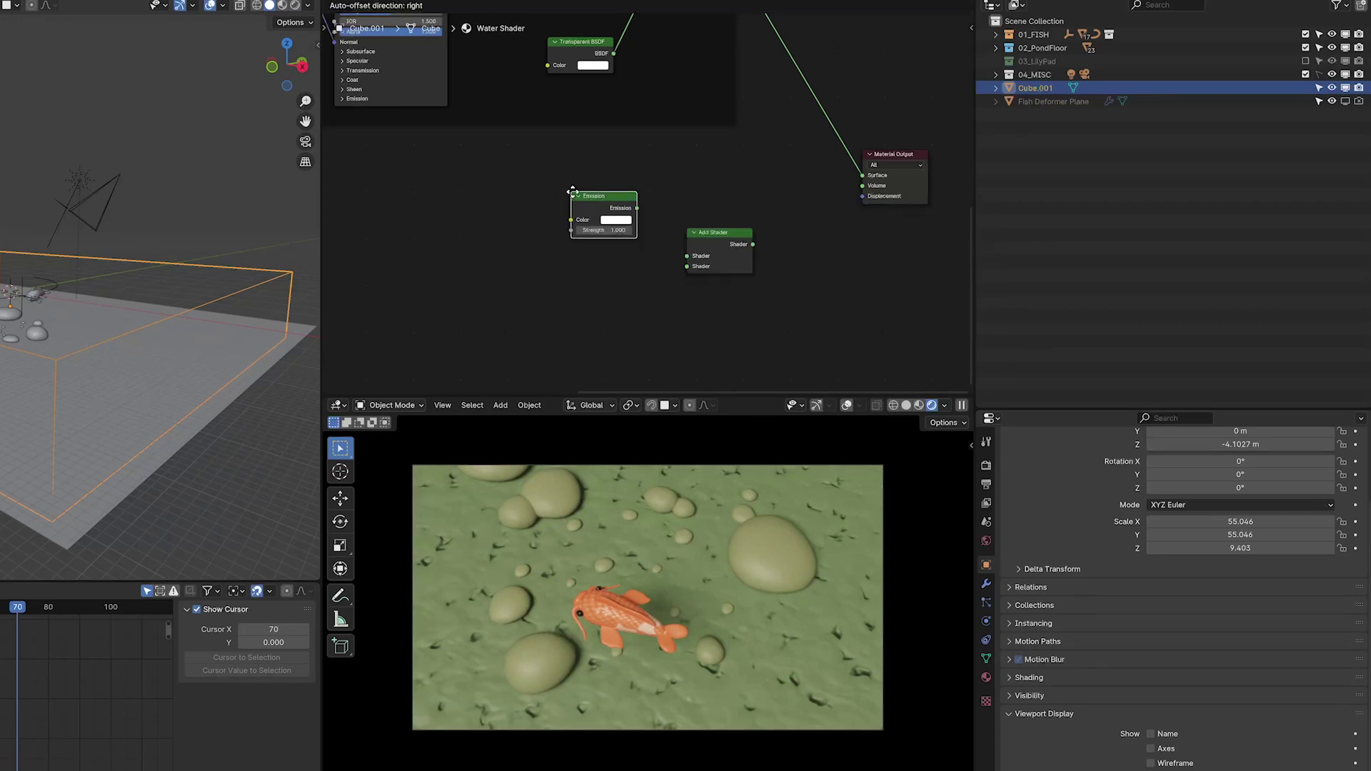
key(shift+a)
text(volume a)
key(Return)
click(576, 294)
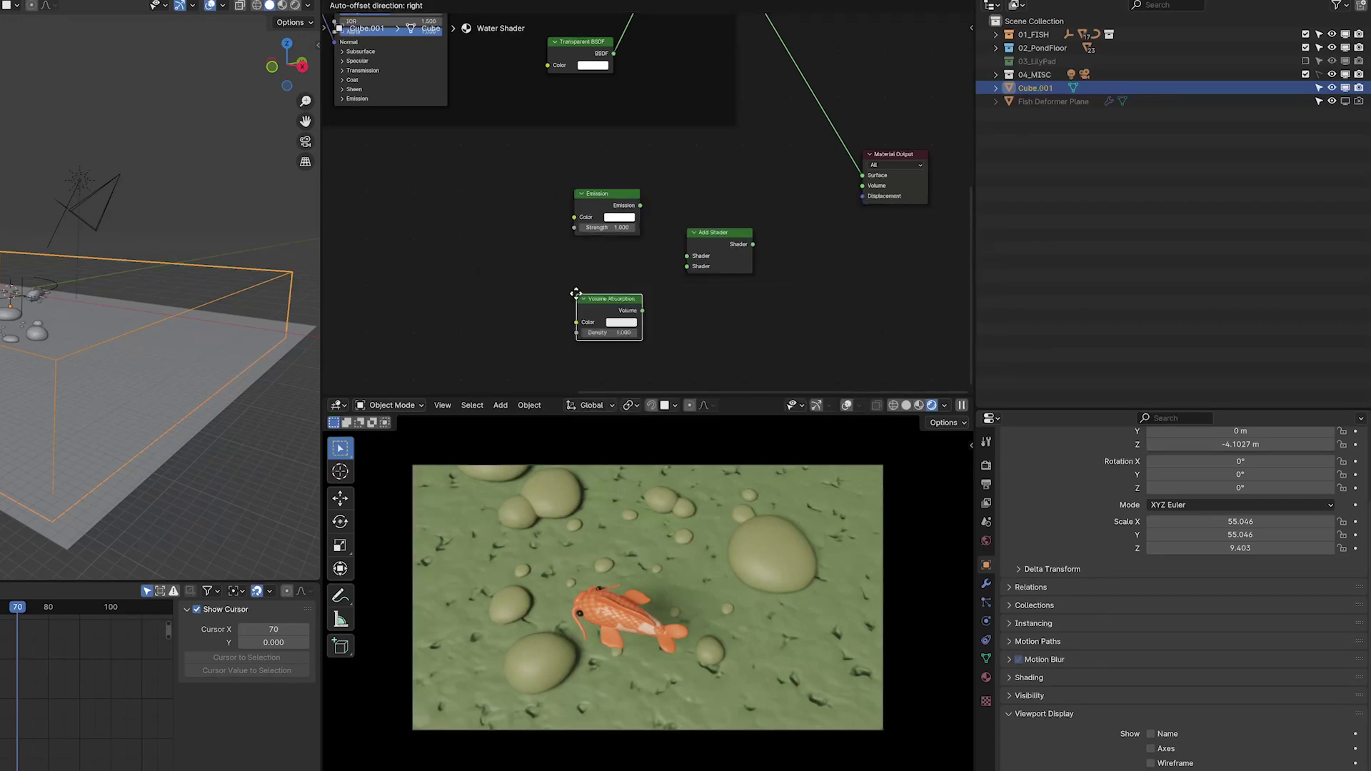
click(576, 267)
drag(643, 284, 678, 276)
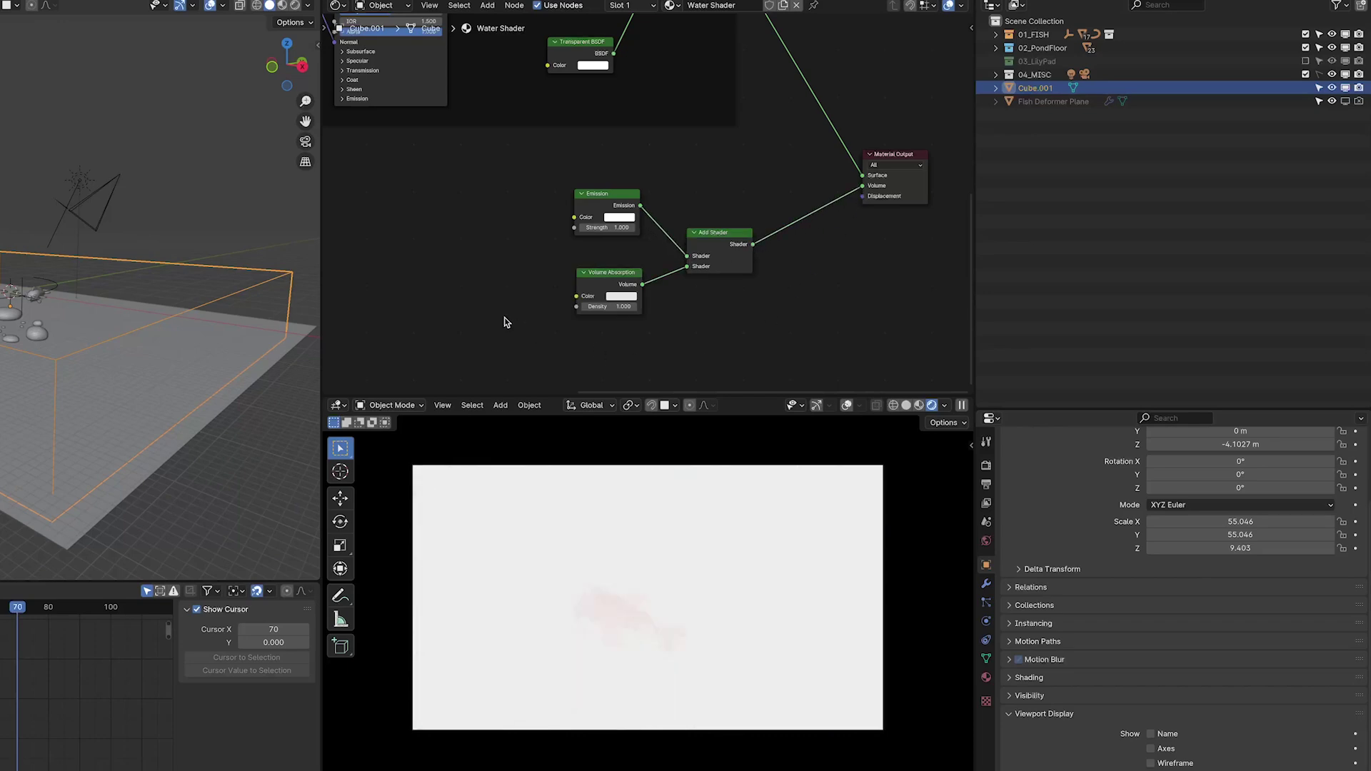
Set Emission to dark teal at strength 0.300 and Volume Absorption density to 0.250
middle_drag(504, 322, 647, 323)
click(762, 217)
click(787, 87)
scroll(786, 89, down, 15)
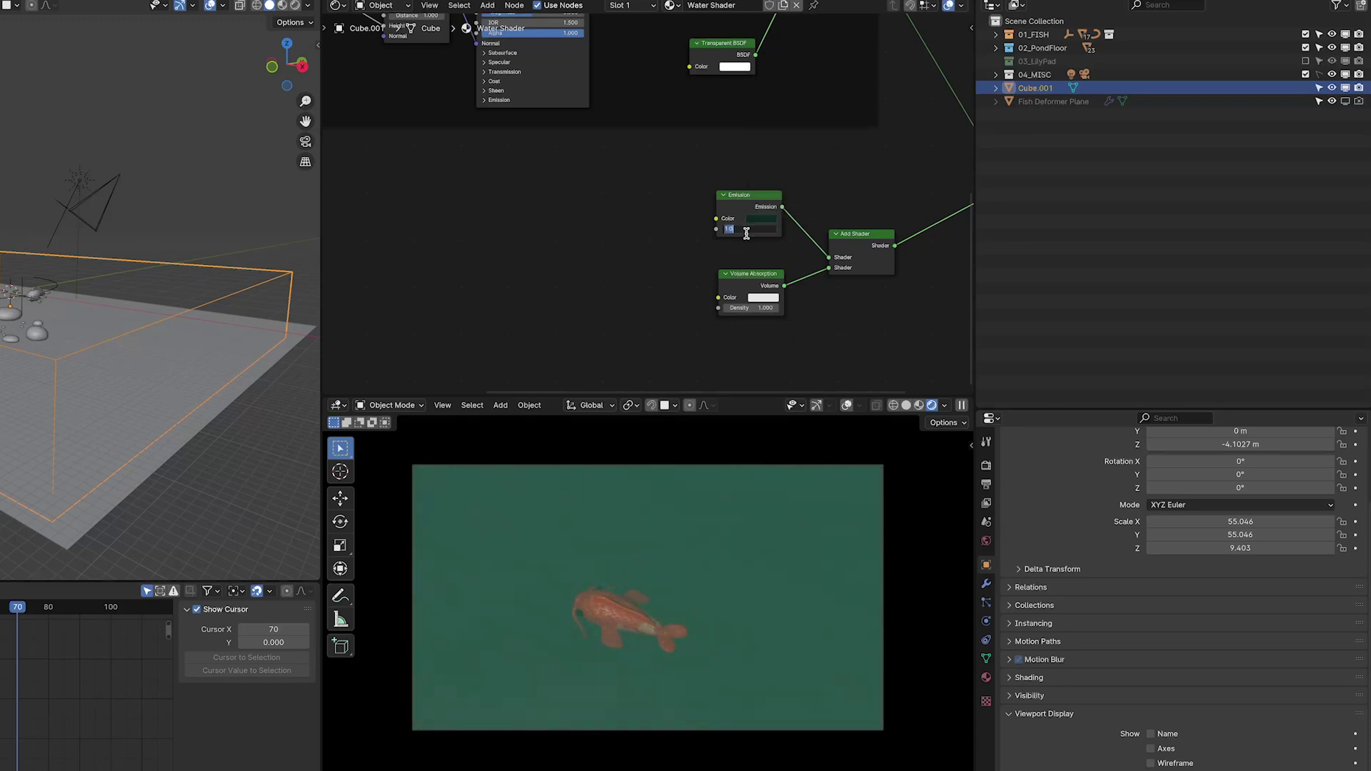
key(Return)
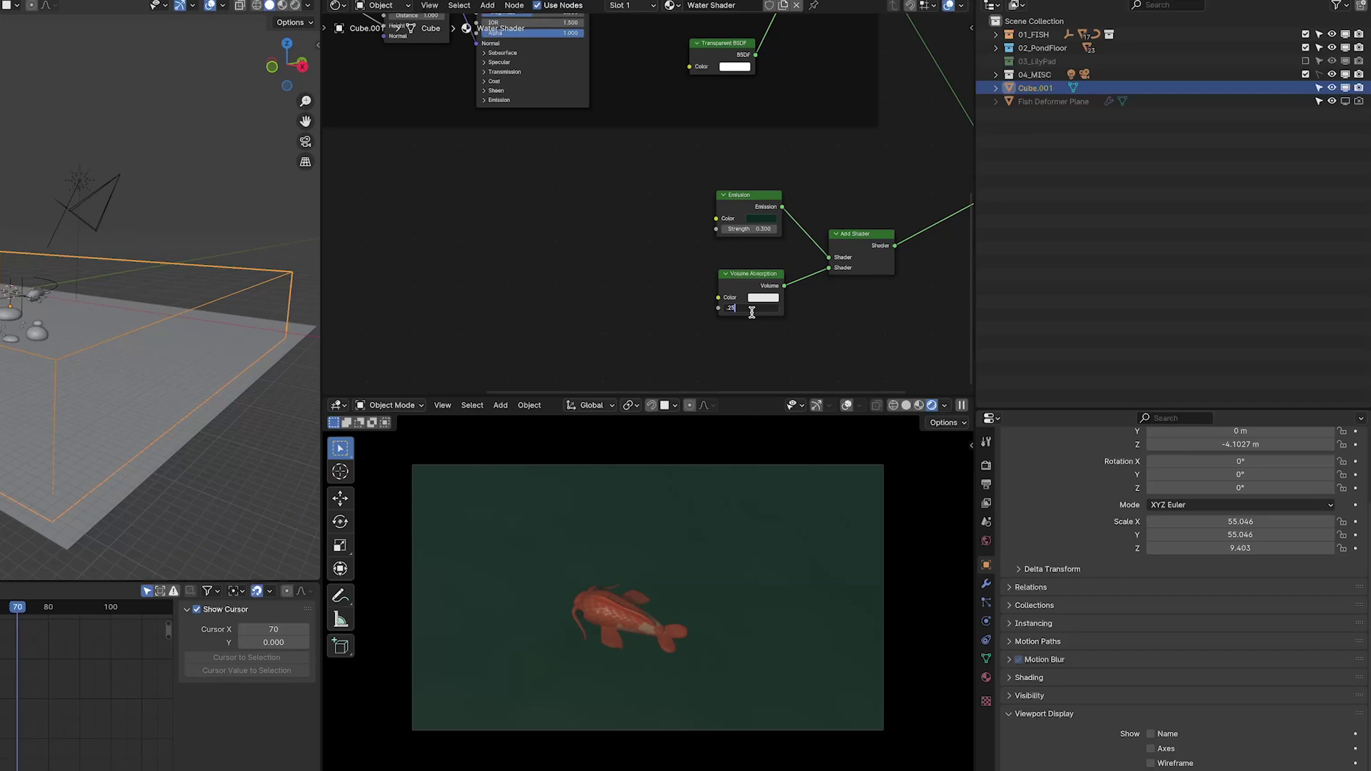
click(751, 312)
text(.25)
key(Return)
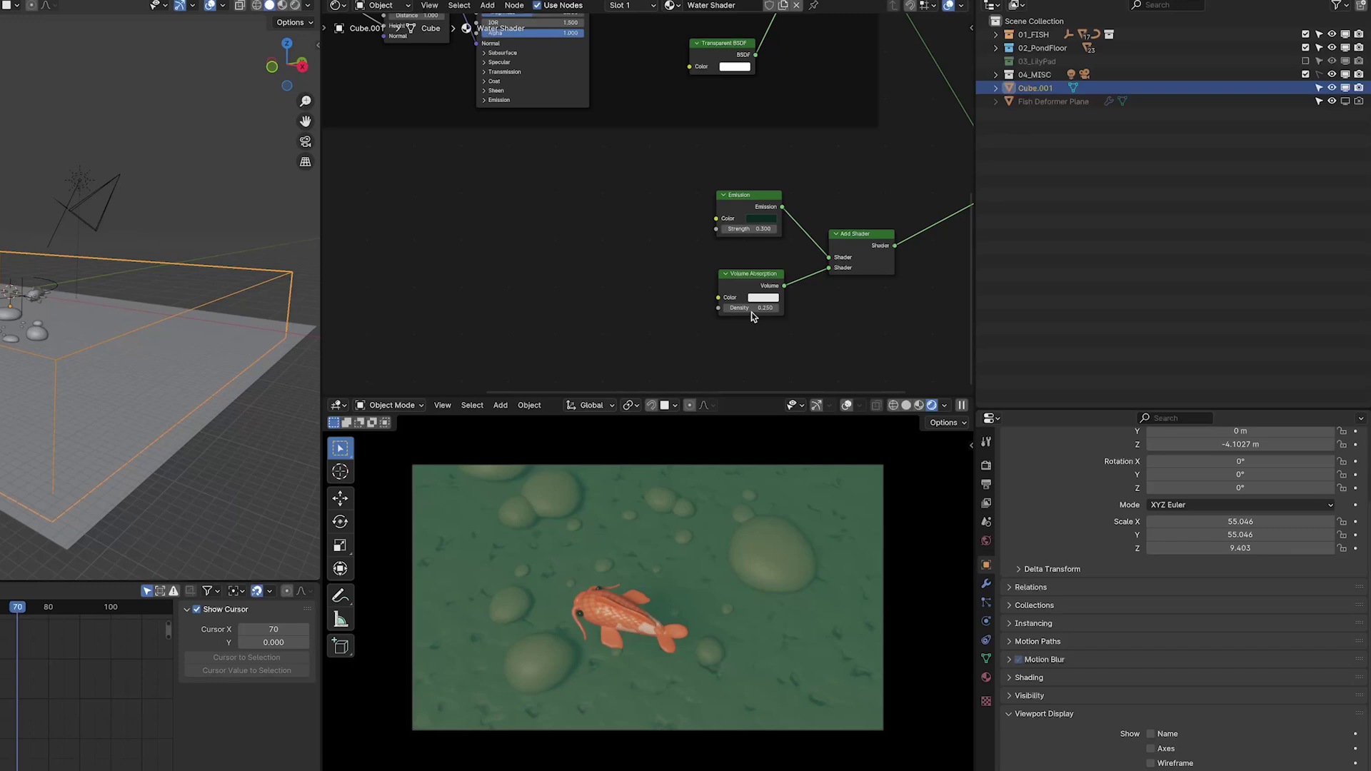
Add two Color Ramps driven by a Gradient Texture with Texture Coordinate and Mapping nodes
key(shift+a)
text(color ramp)
key(Return)
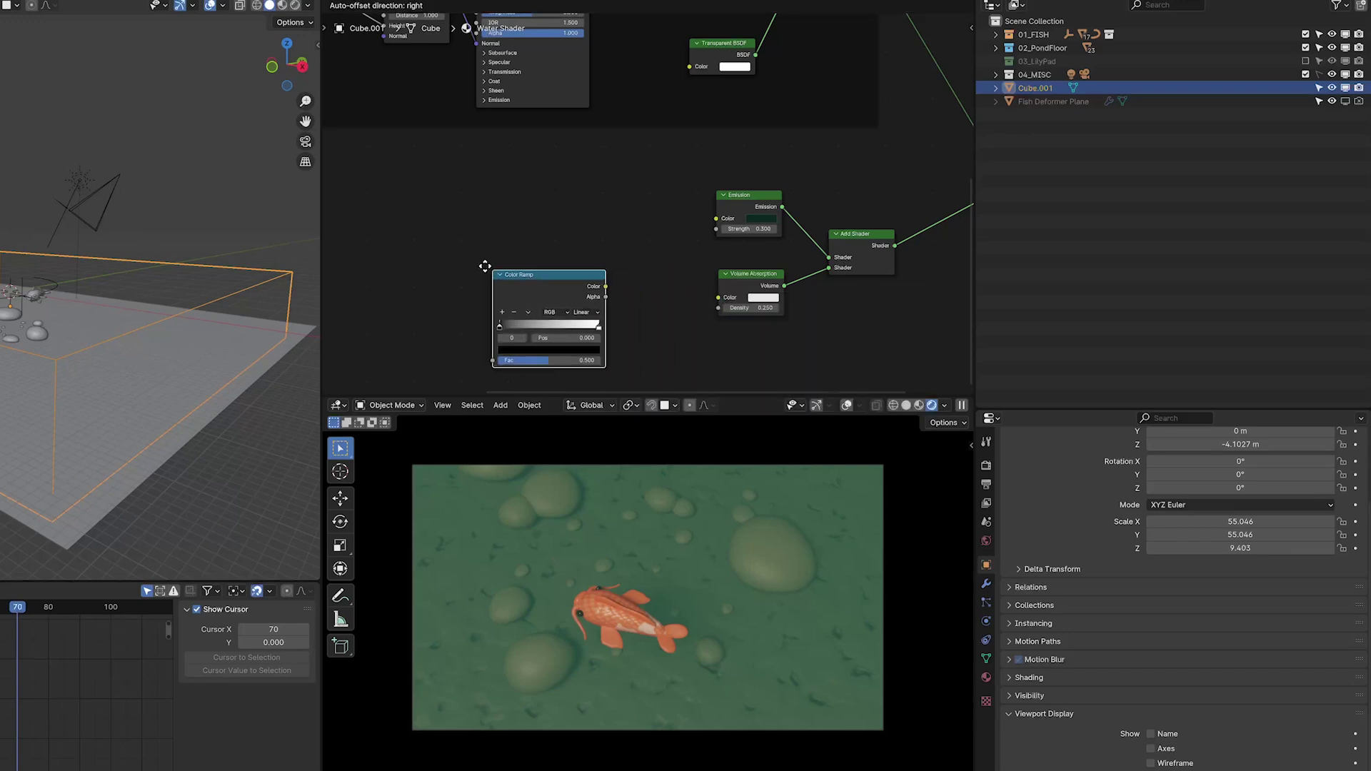
click(506, 283)
key(shift+d)
click(638, 278)
middle_drag(440, 327, 664, 321)
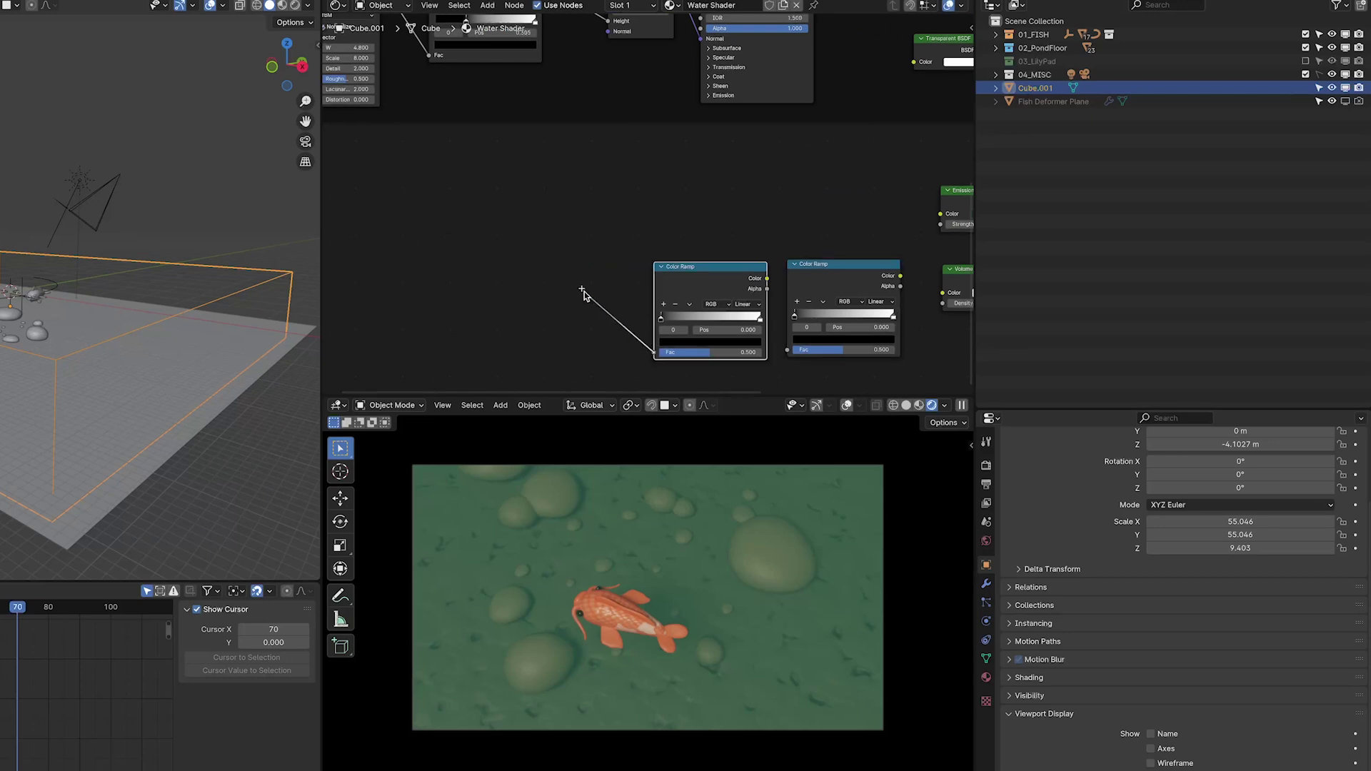
drag(654, 353, 593, 284)
text(grad)
key(Return)
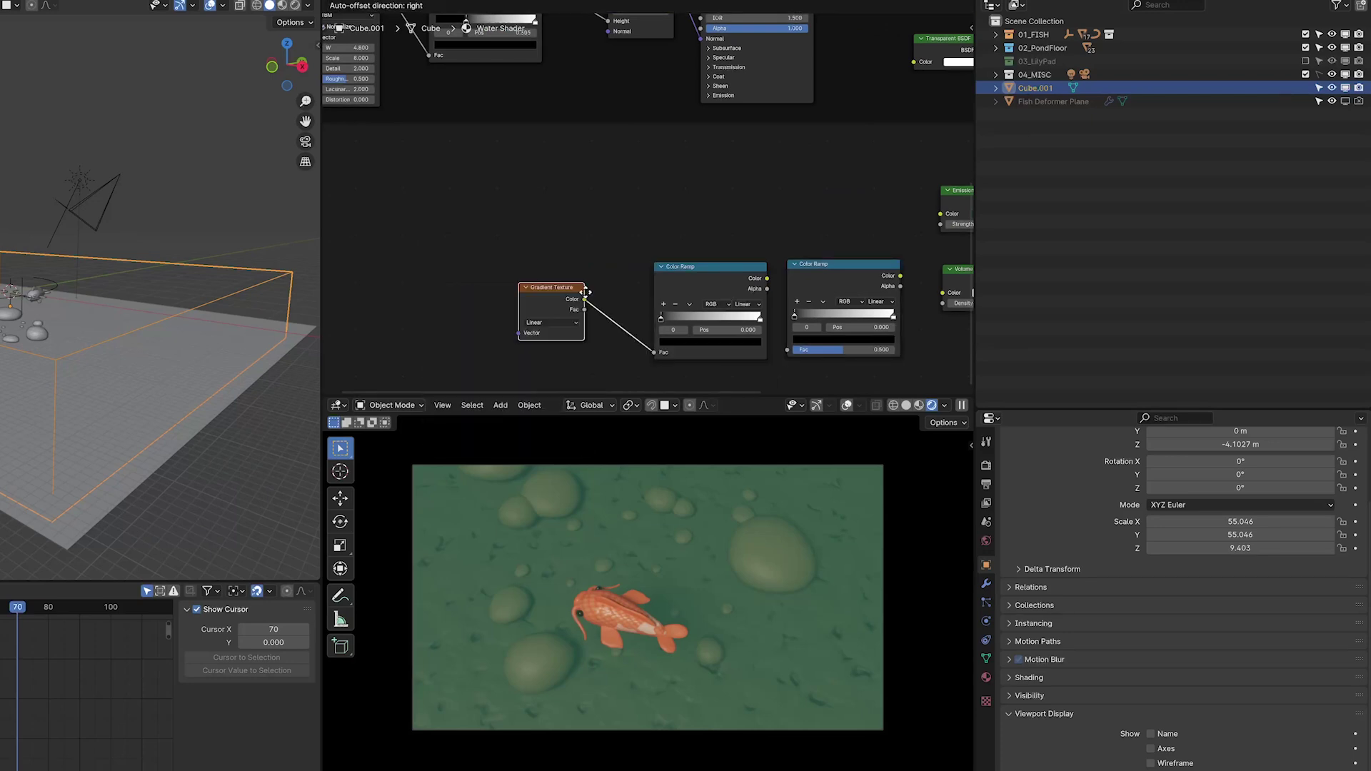
key(ctrl+t)
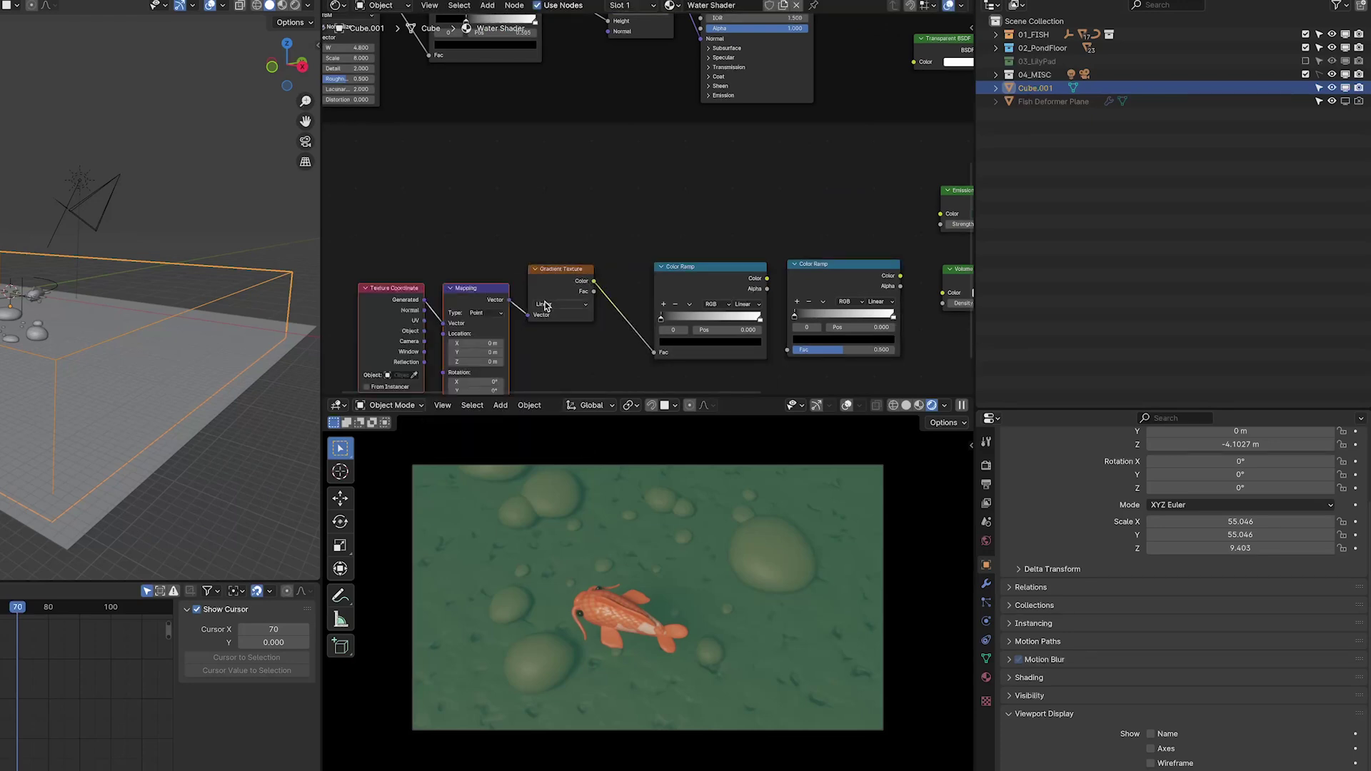
middle_drag(545, 306, 662, 253)
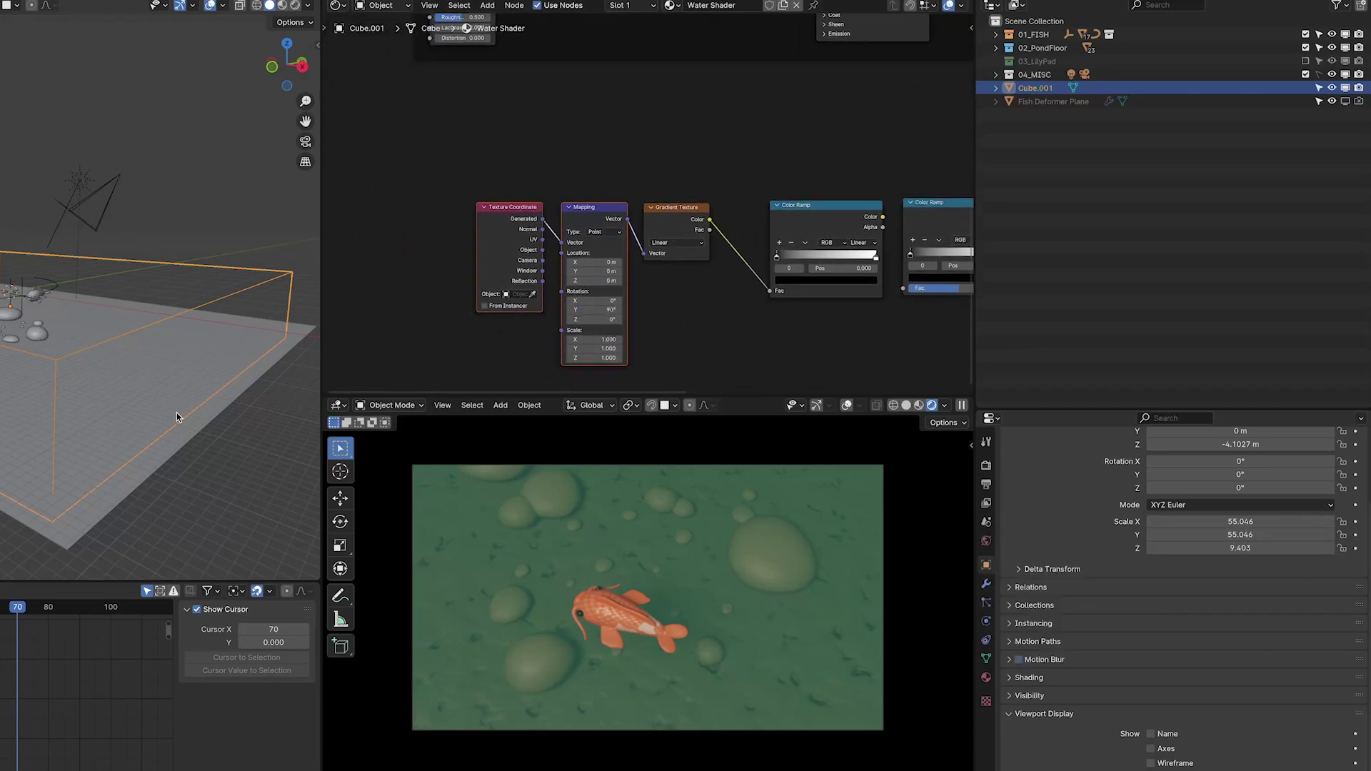
middle_drag(797, 260, 579, 291)
Lighten the first ramp's dark stop to grey and set the second ramp's stop to bright green
click(584, 310)
drag(631, 246, 632, 218)
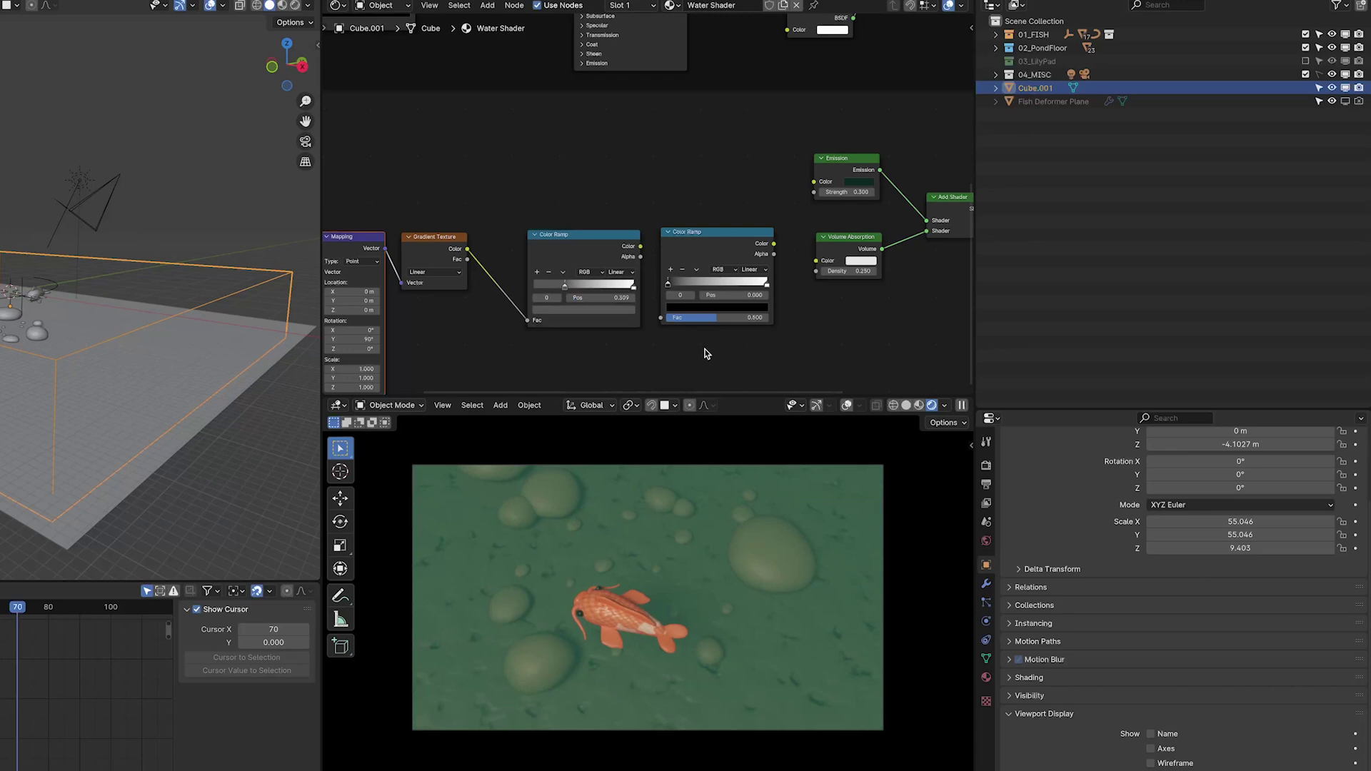
click(713, 311)
click(738, 168)
drag(761, 227, 752, 186)
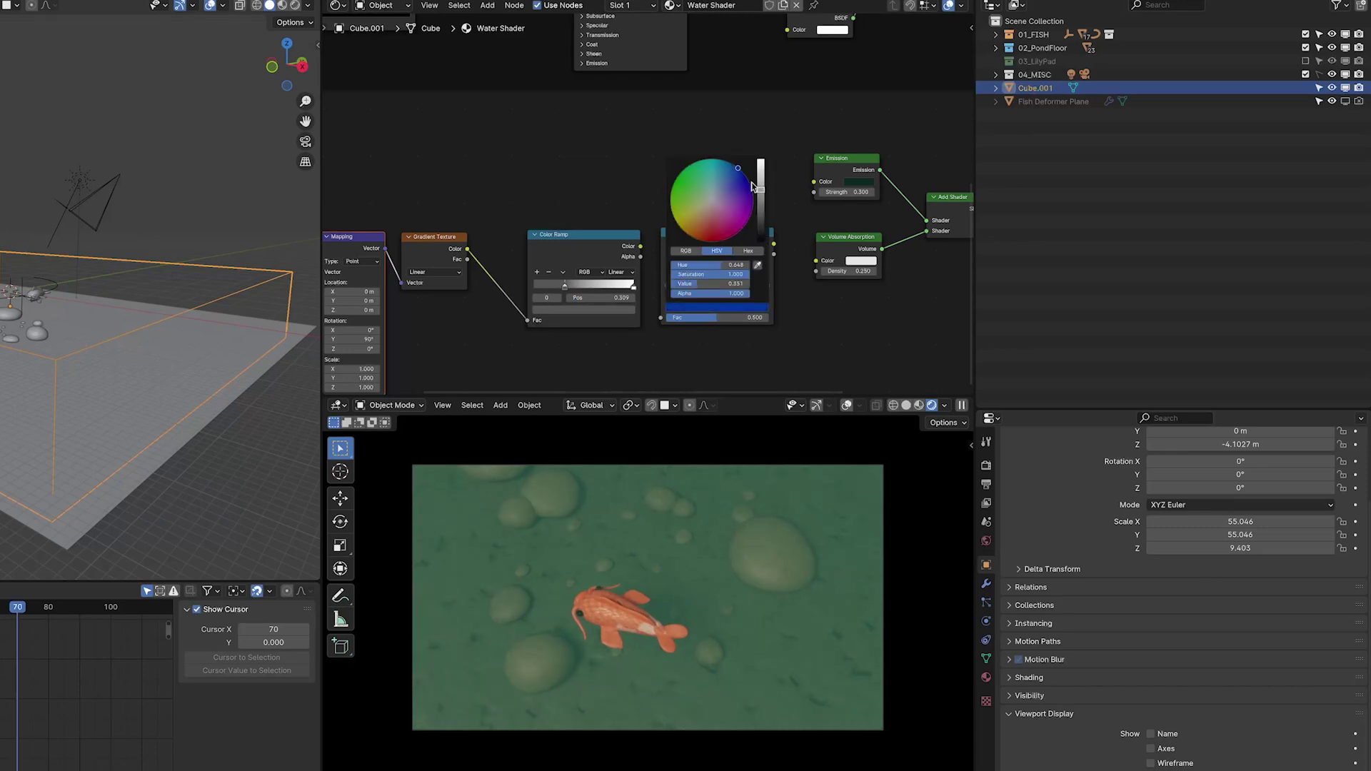
click(718, 307)
click(696, 163)
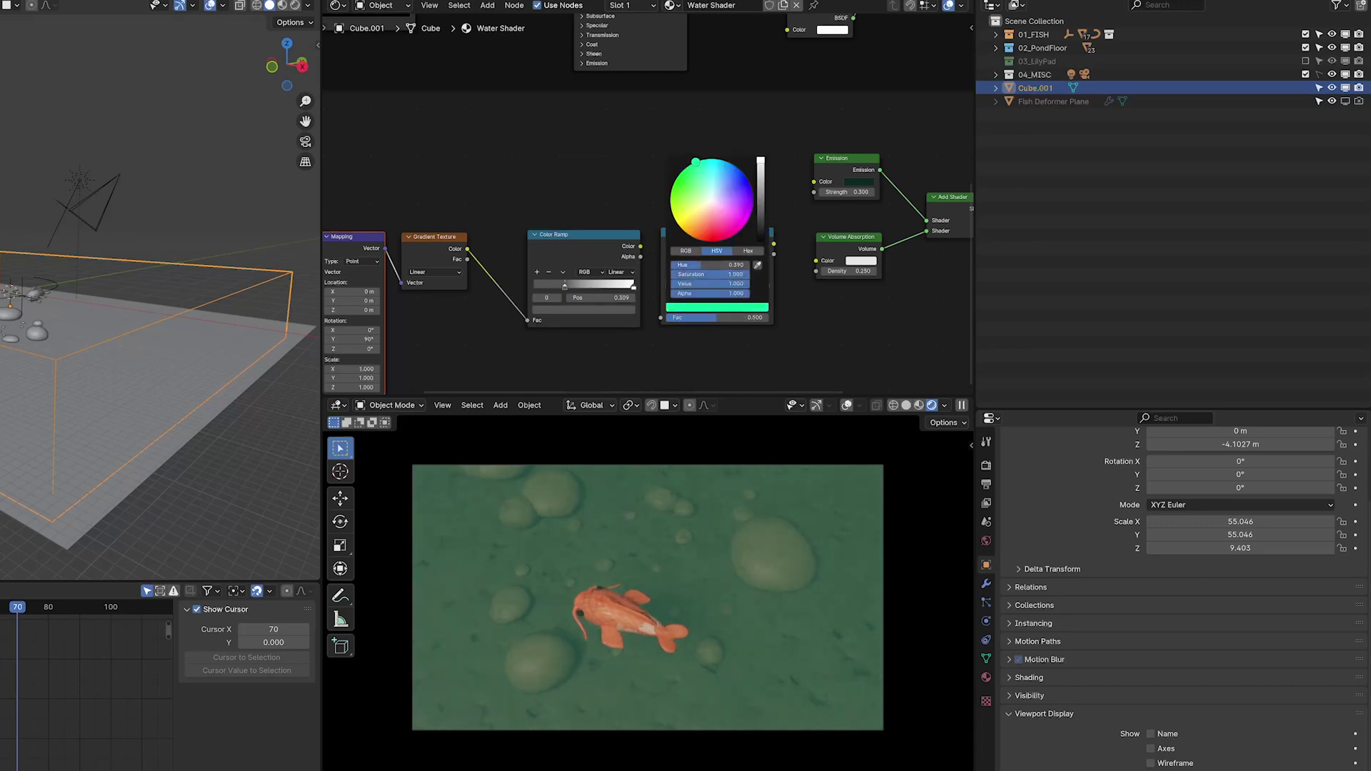
click(643, 249)
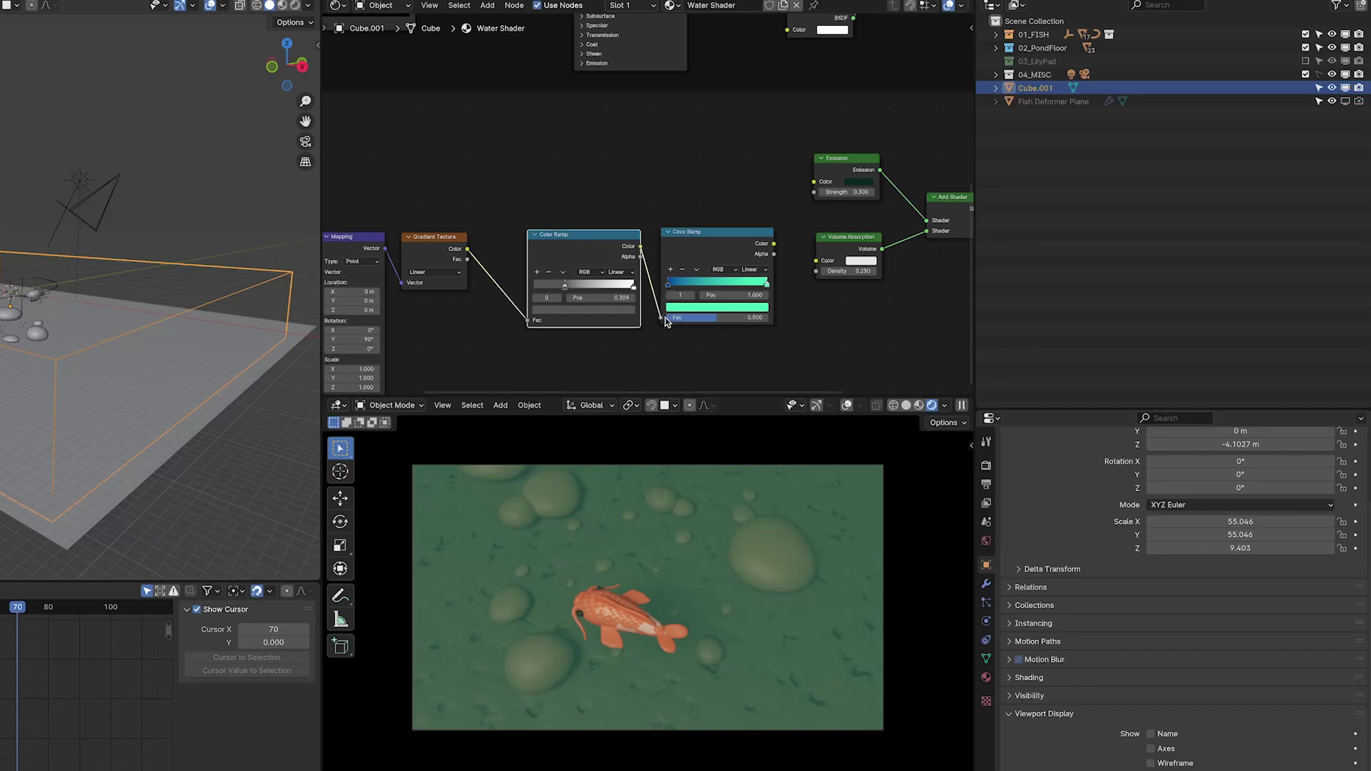
click(772, 248)
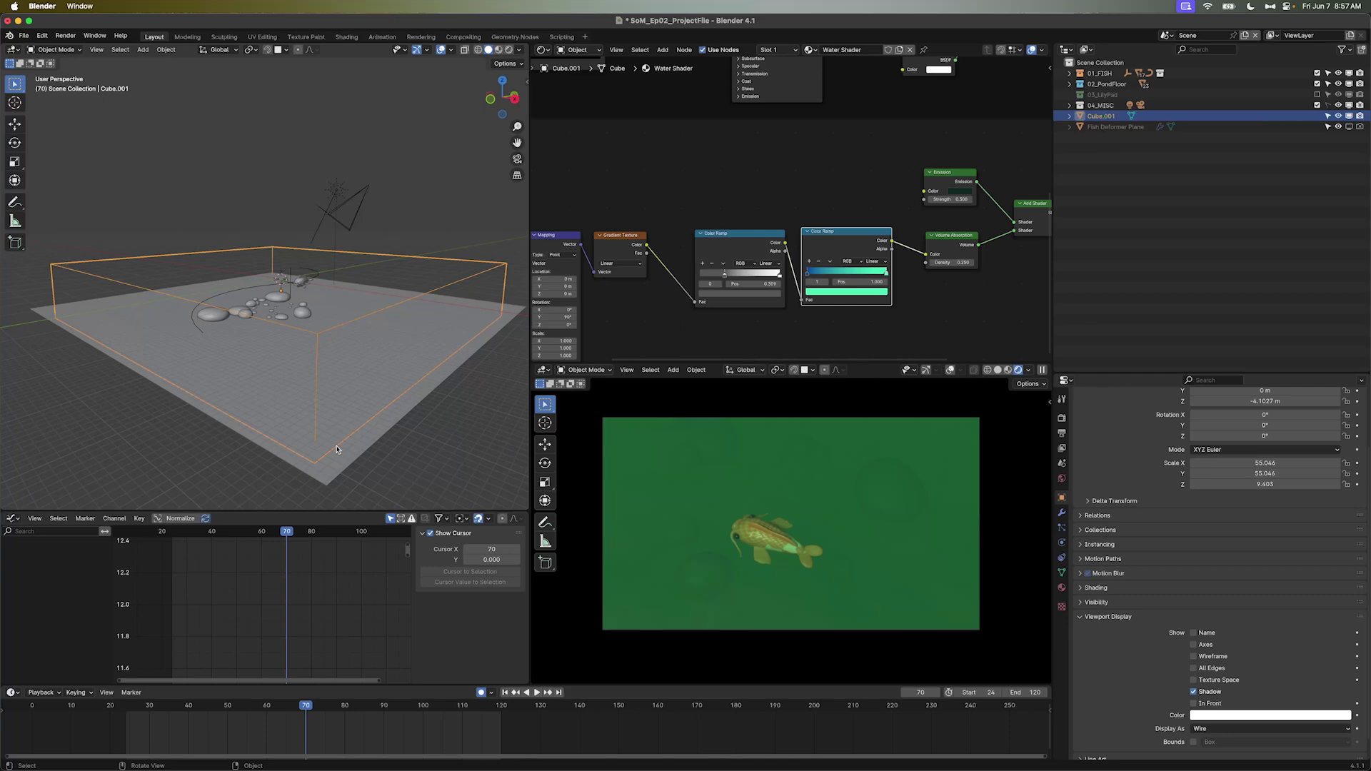
key(z)
click(337, 398)
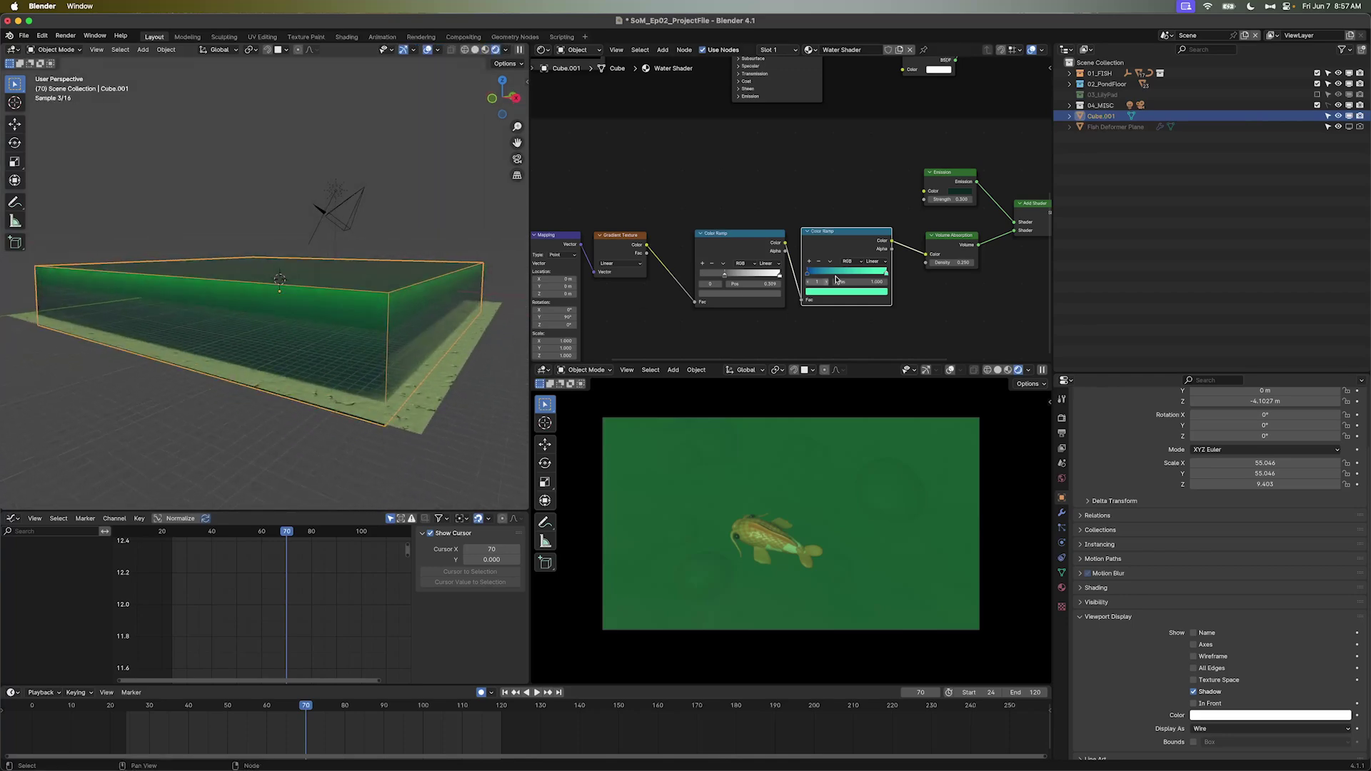
Keyframe Noise W at 0 on frame 24 and 0.1 on frame 120 with Linear interpolation
middle_drag(342, 373, 386, 311)
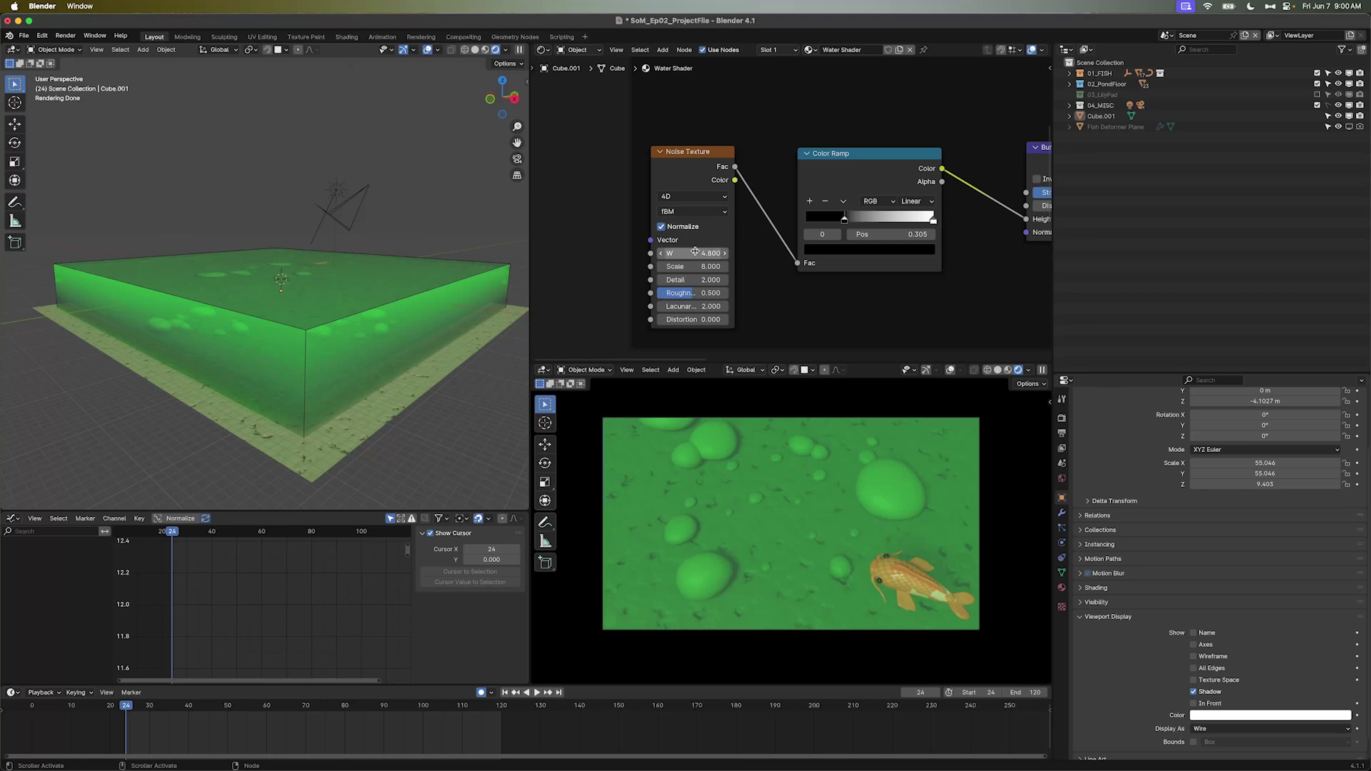
key(i)
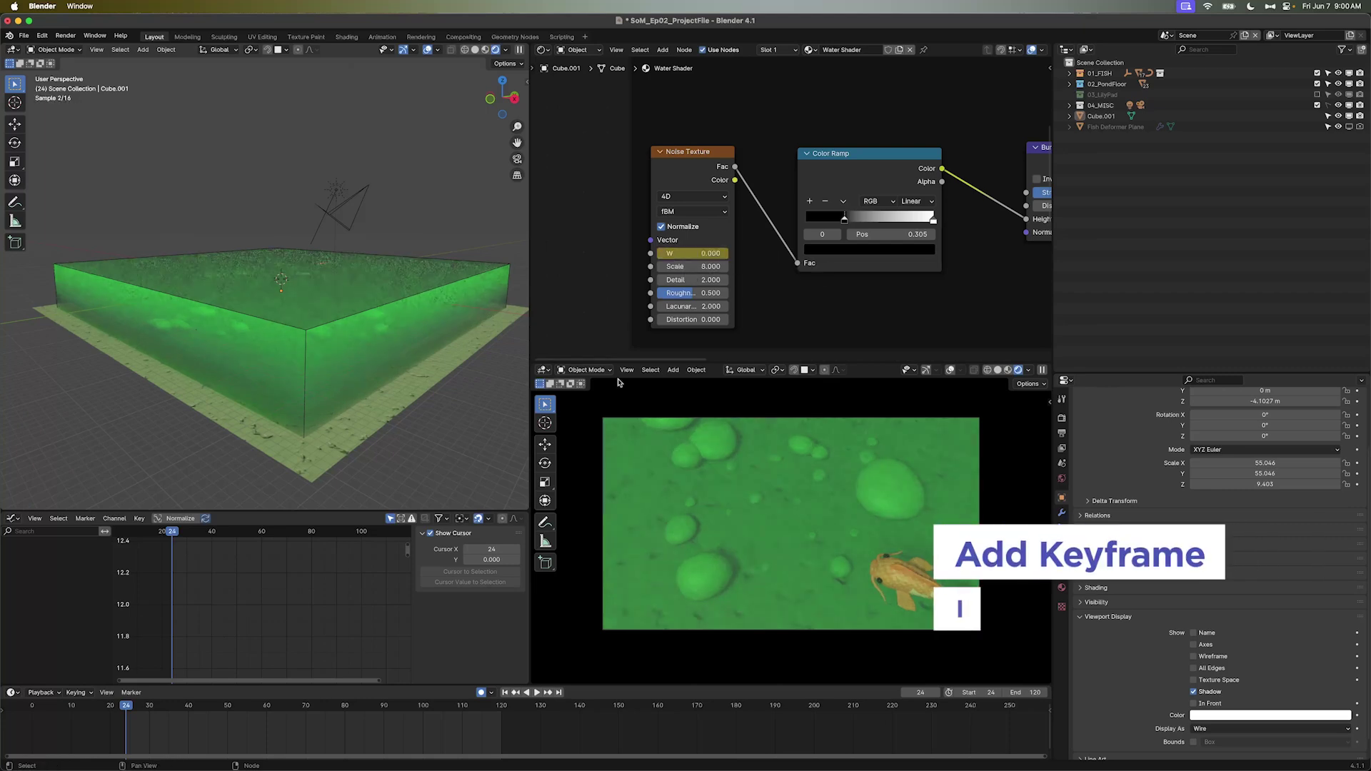
click(502, 706)
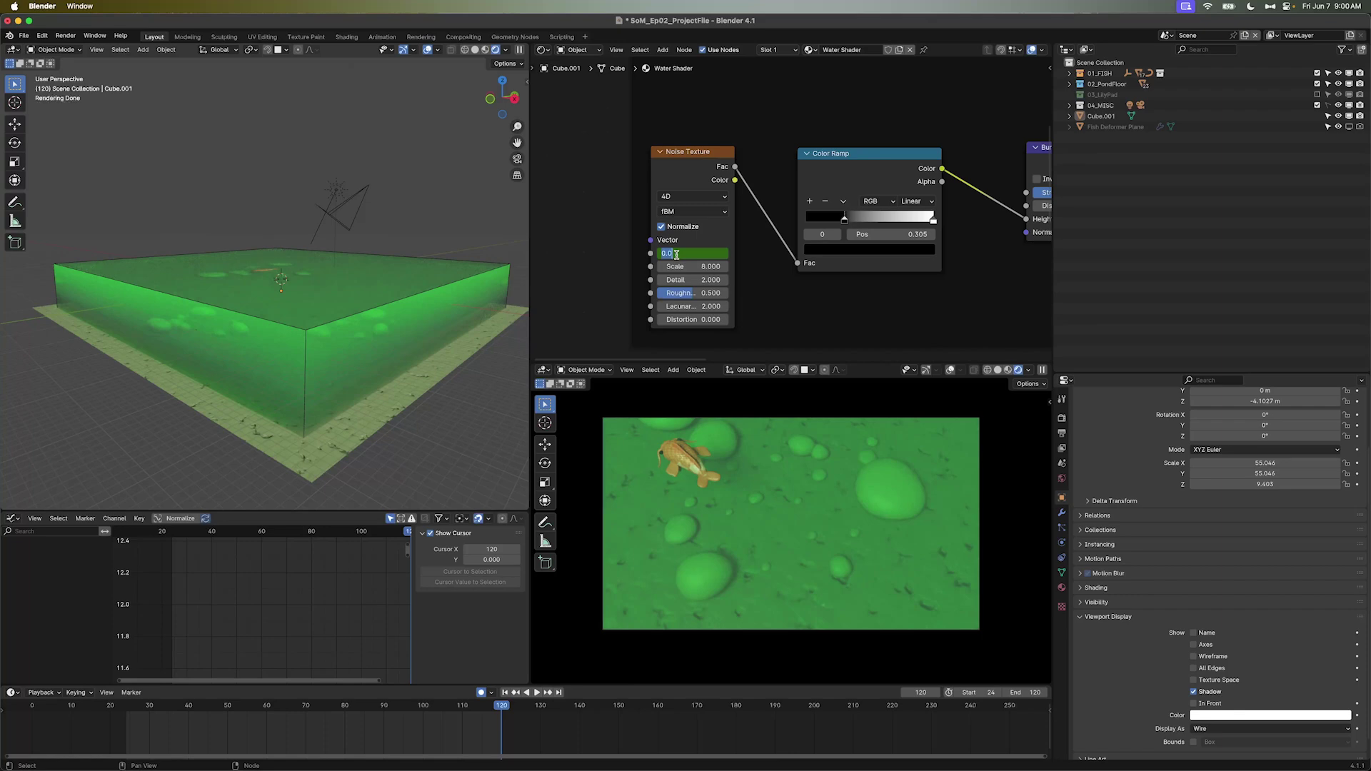
key(t)
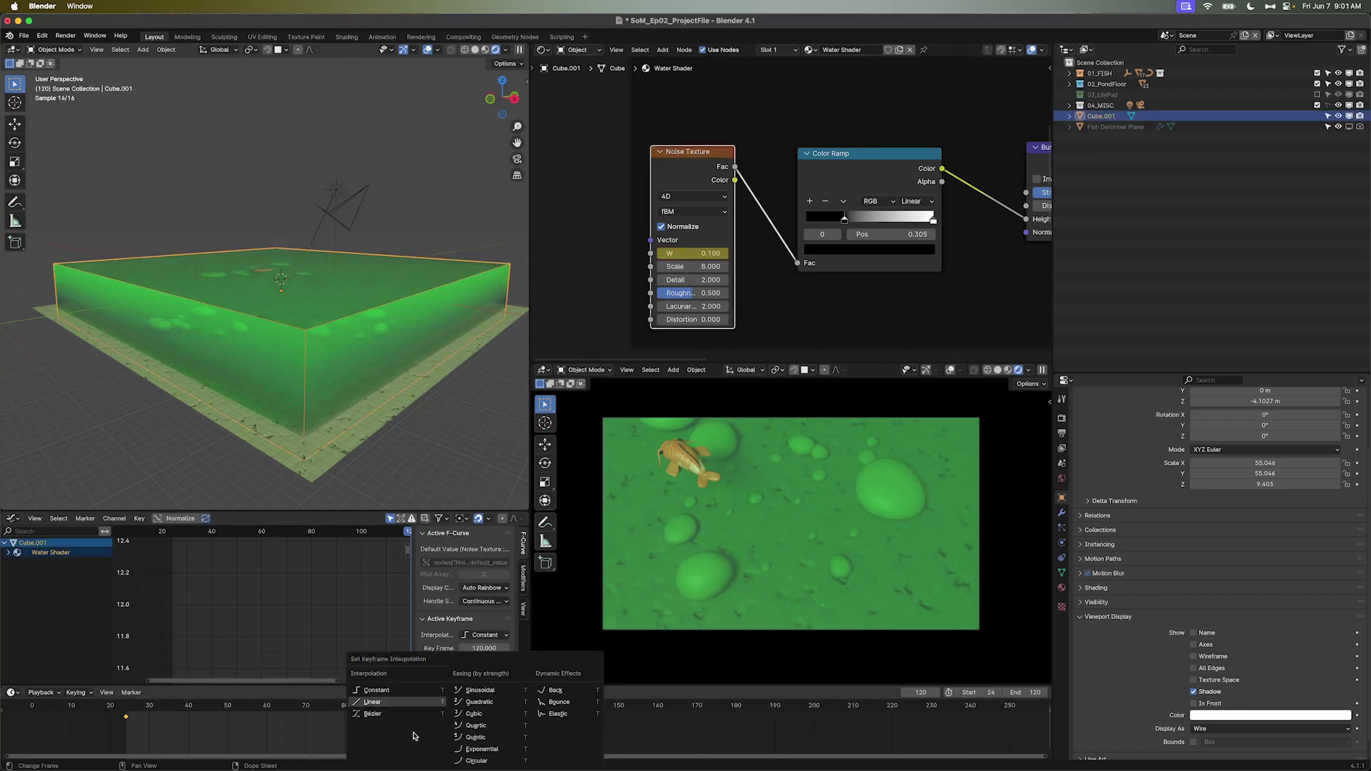
click(390, 705)
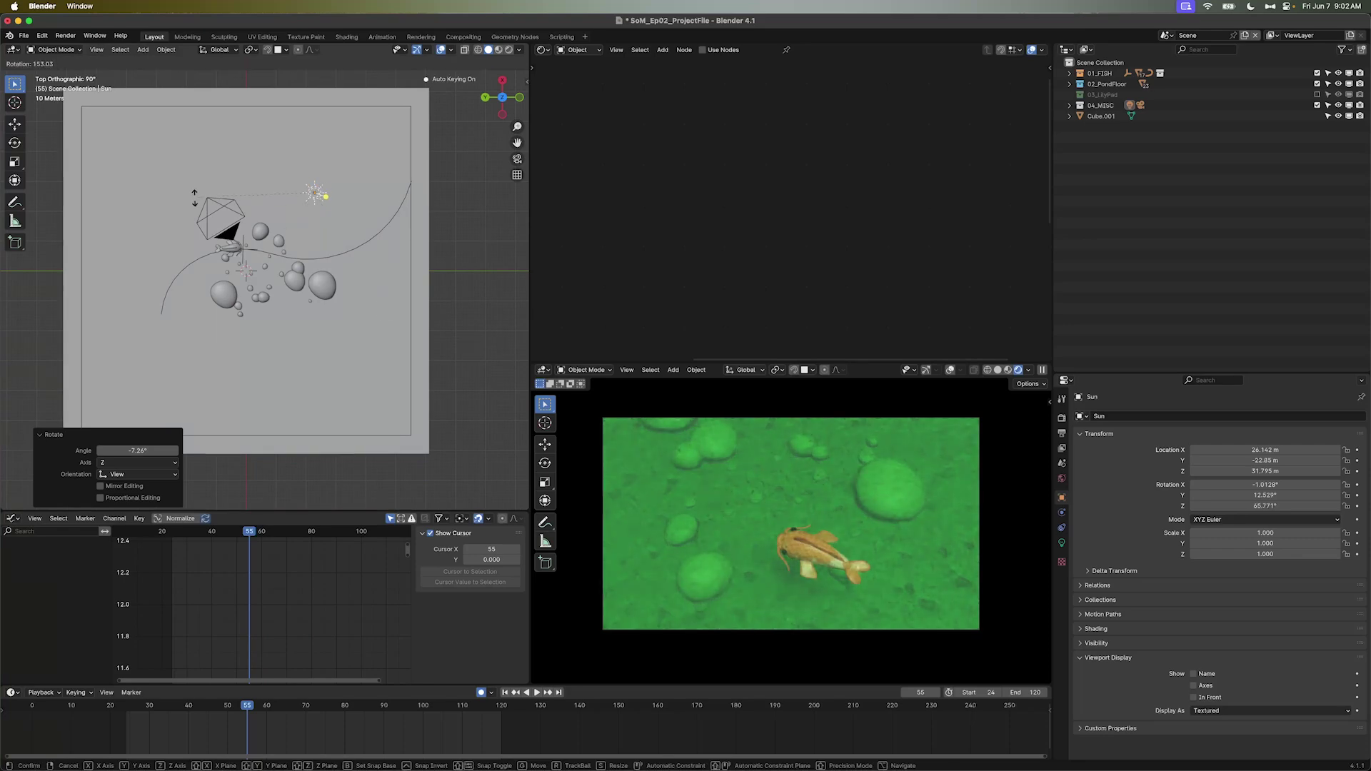
key(r)
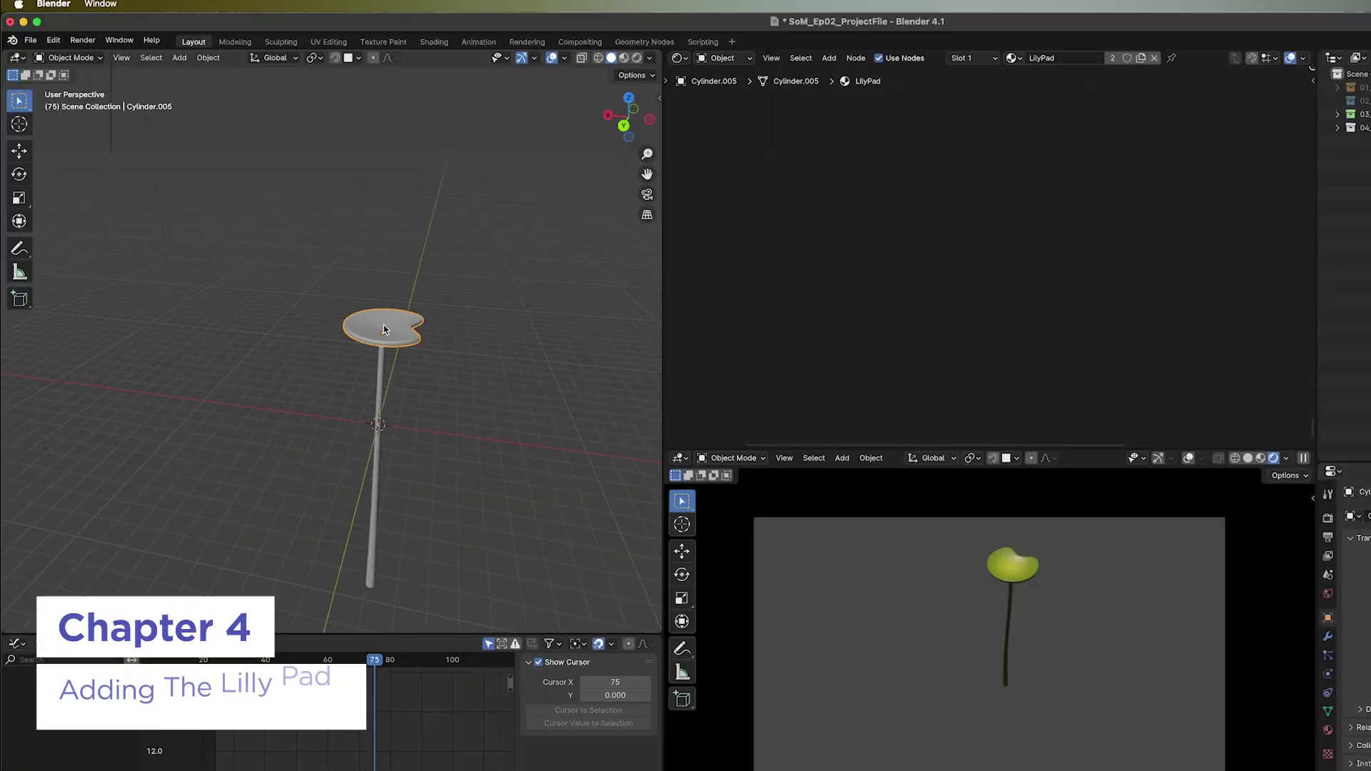
Keyframe only the lily pad's Z location and add a Noise modifier to that curve
key(n)
click(655, 102)
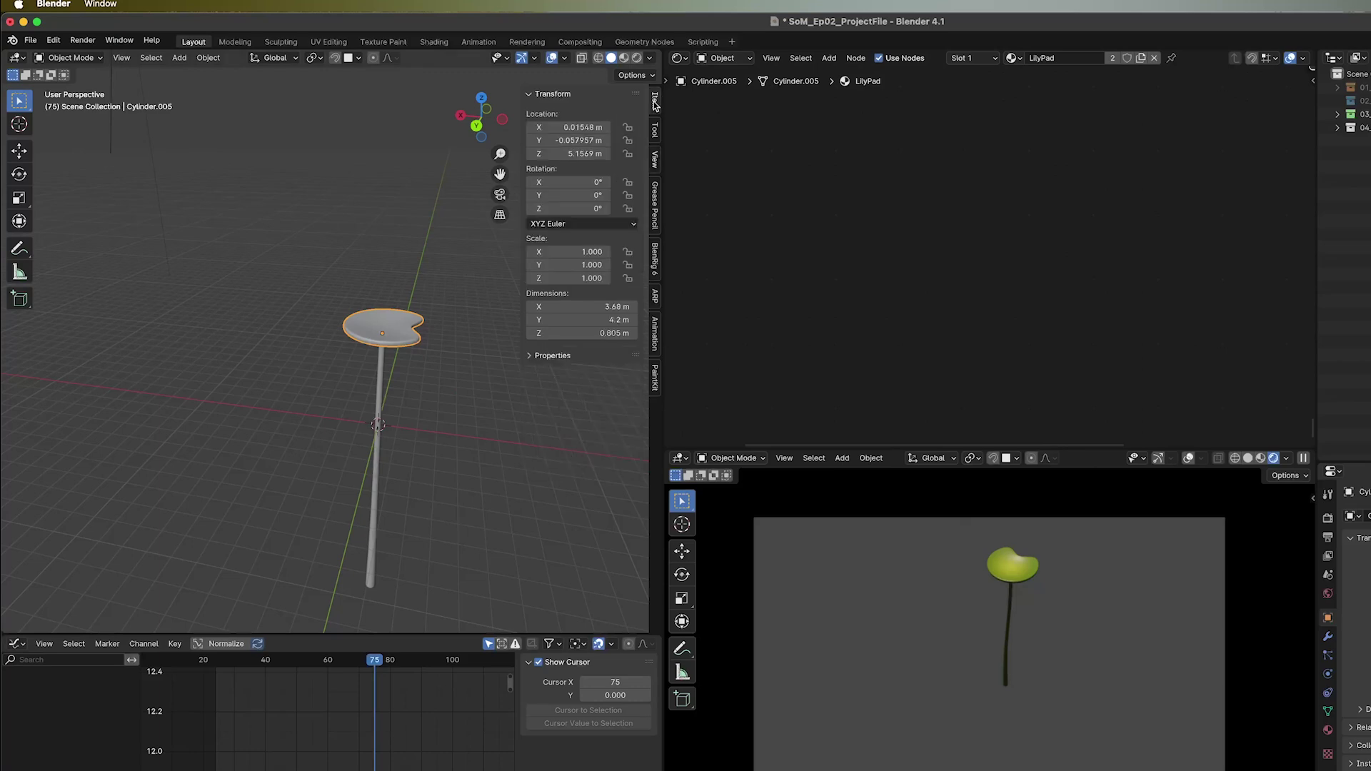
right_click(575, 153)
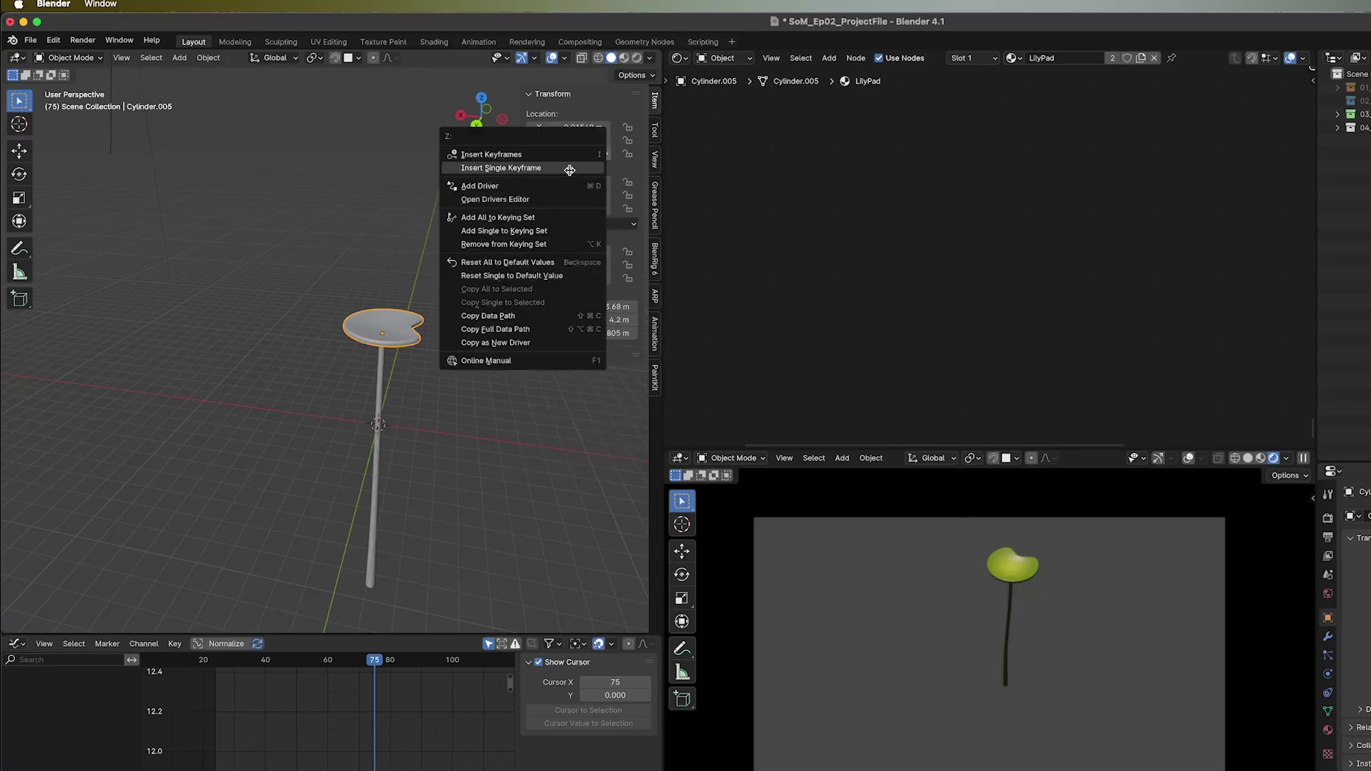
click(571, 163)
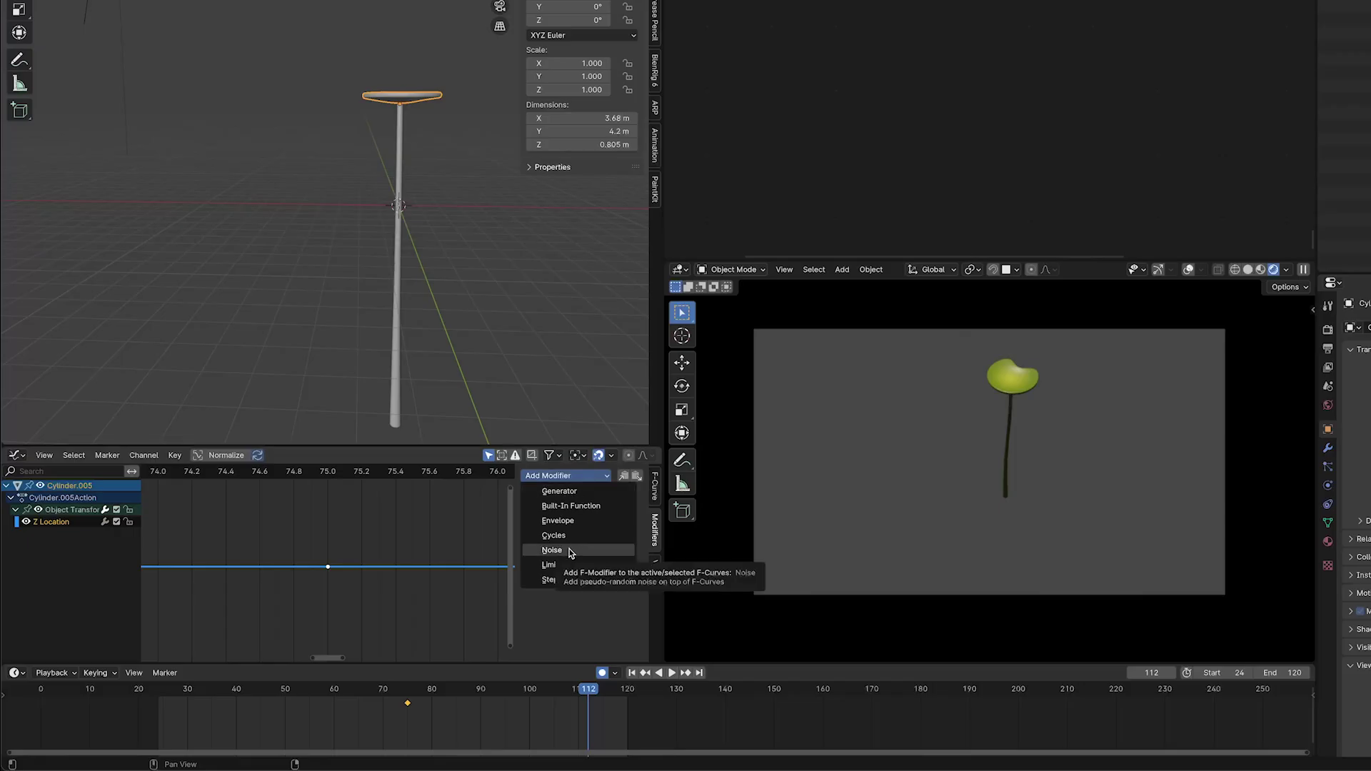
click(553, 550)
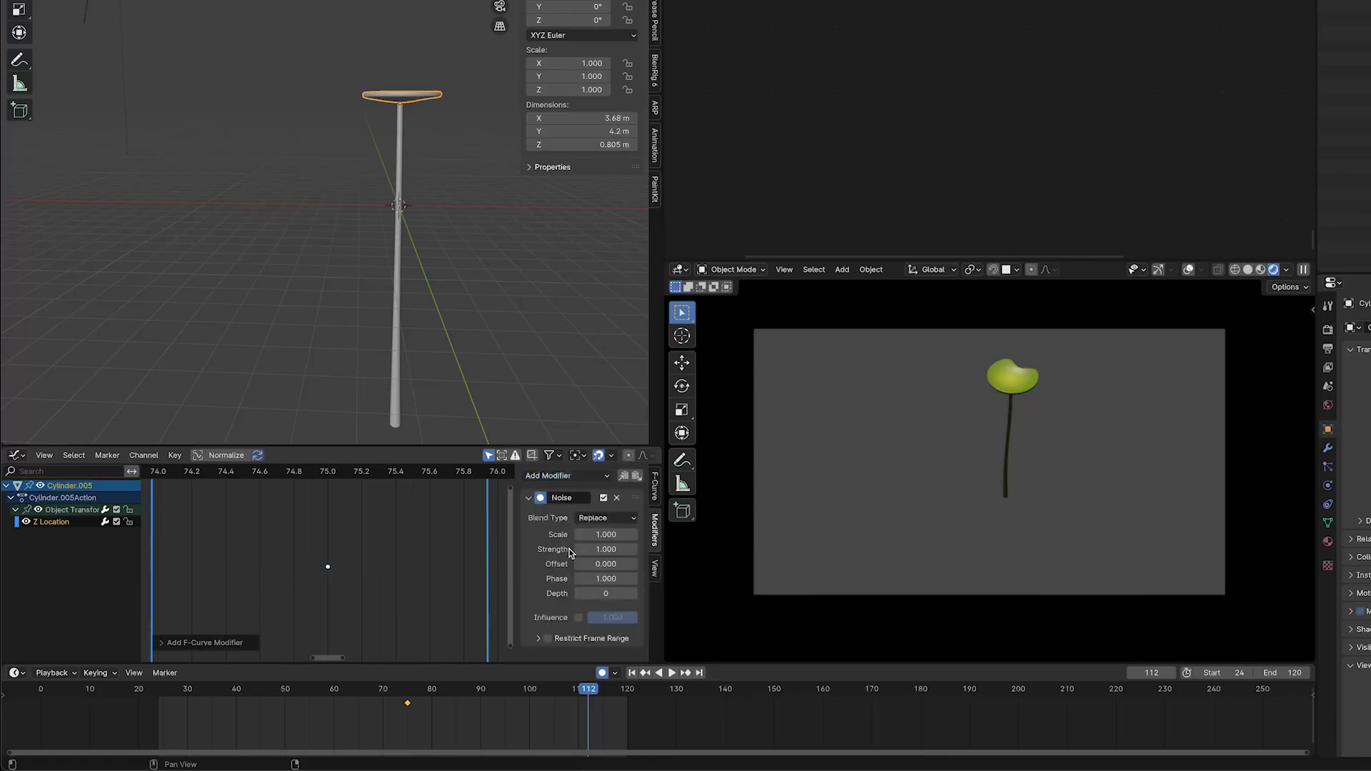
key(space)
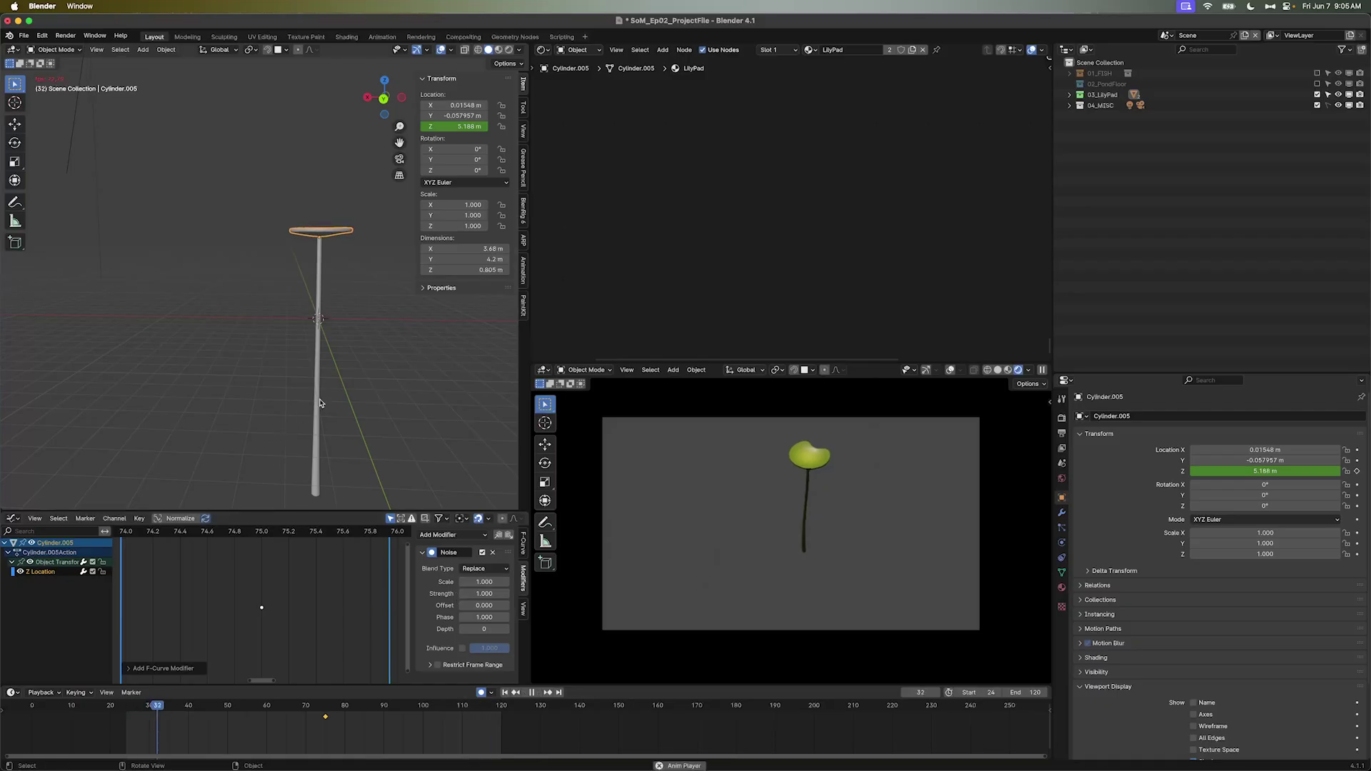
middle_drag(323, 398, 281, 407)
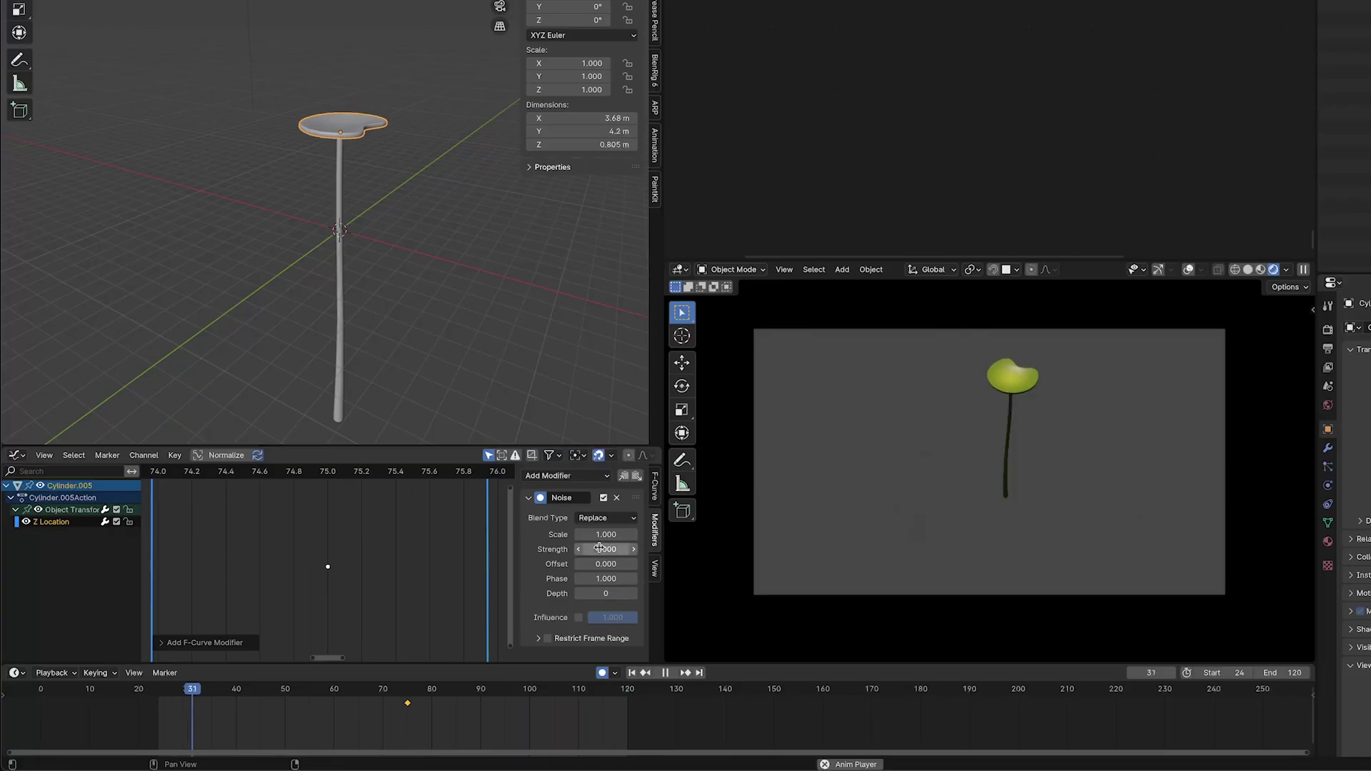
key(space)
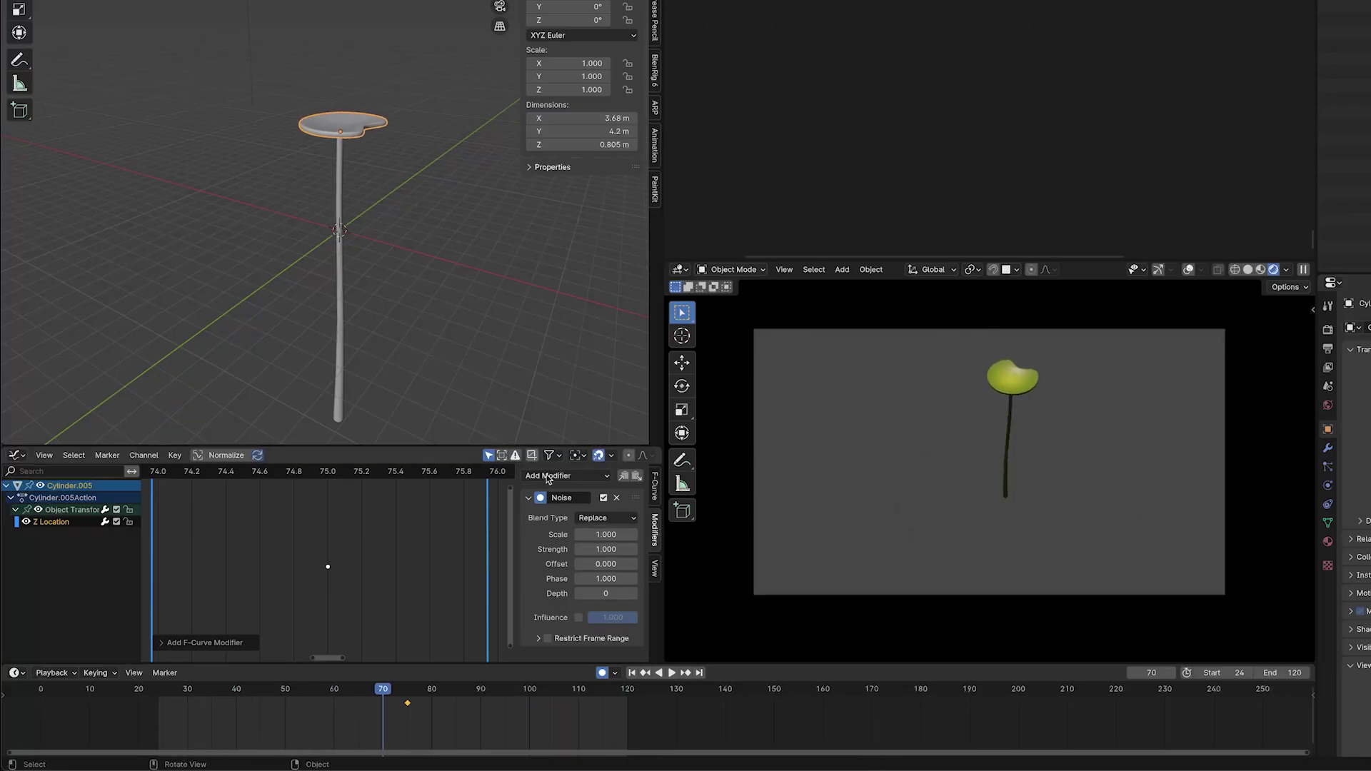
Set the Noise modifier to scale 15 and strength 0.5, then preview the bobbing
click(608, 537)
text(15)
key(Return)
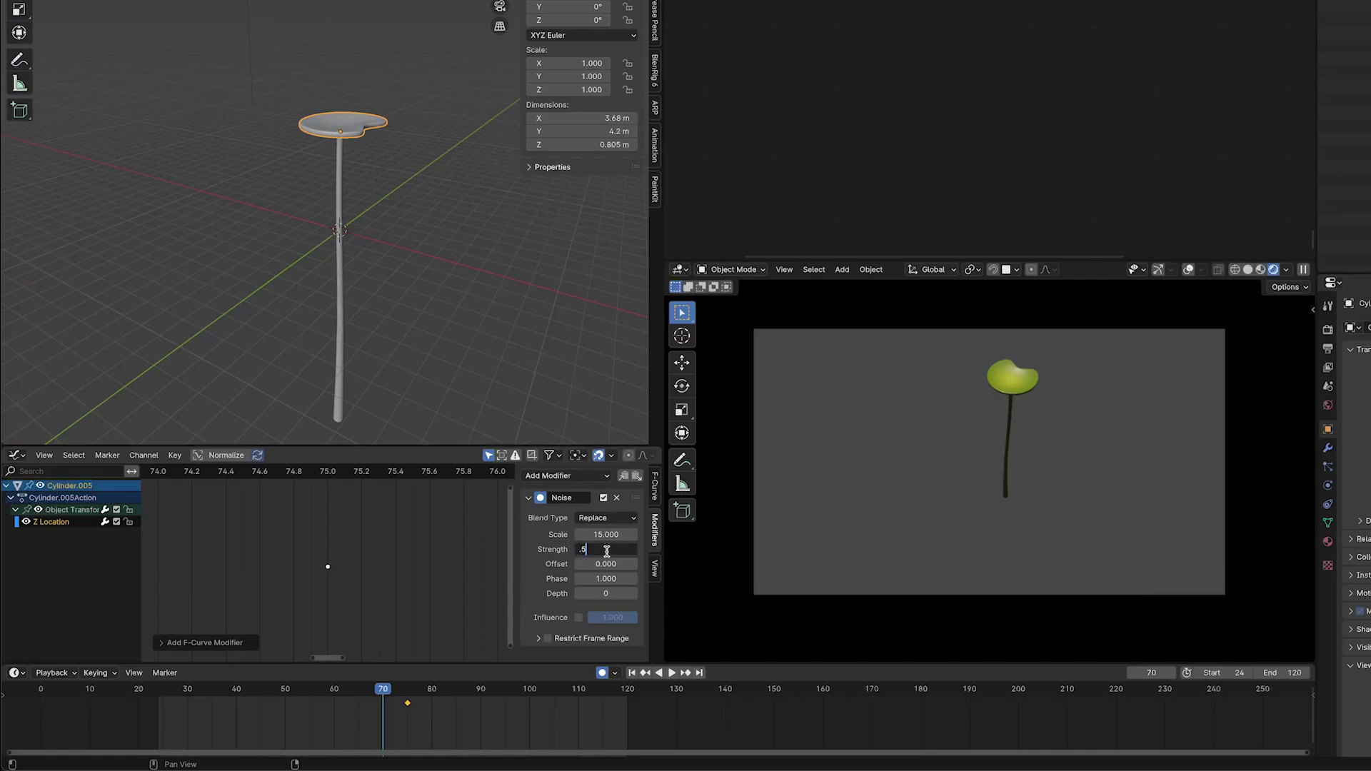
click(607, 551)
text(.5)
key(Return)
key(space)
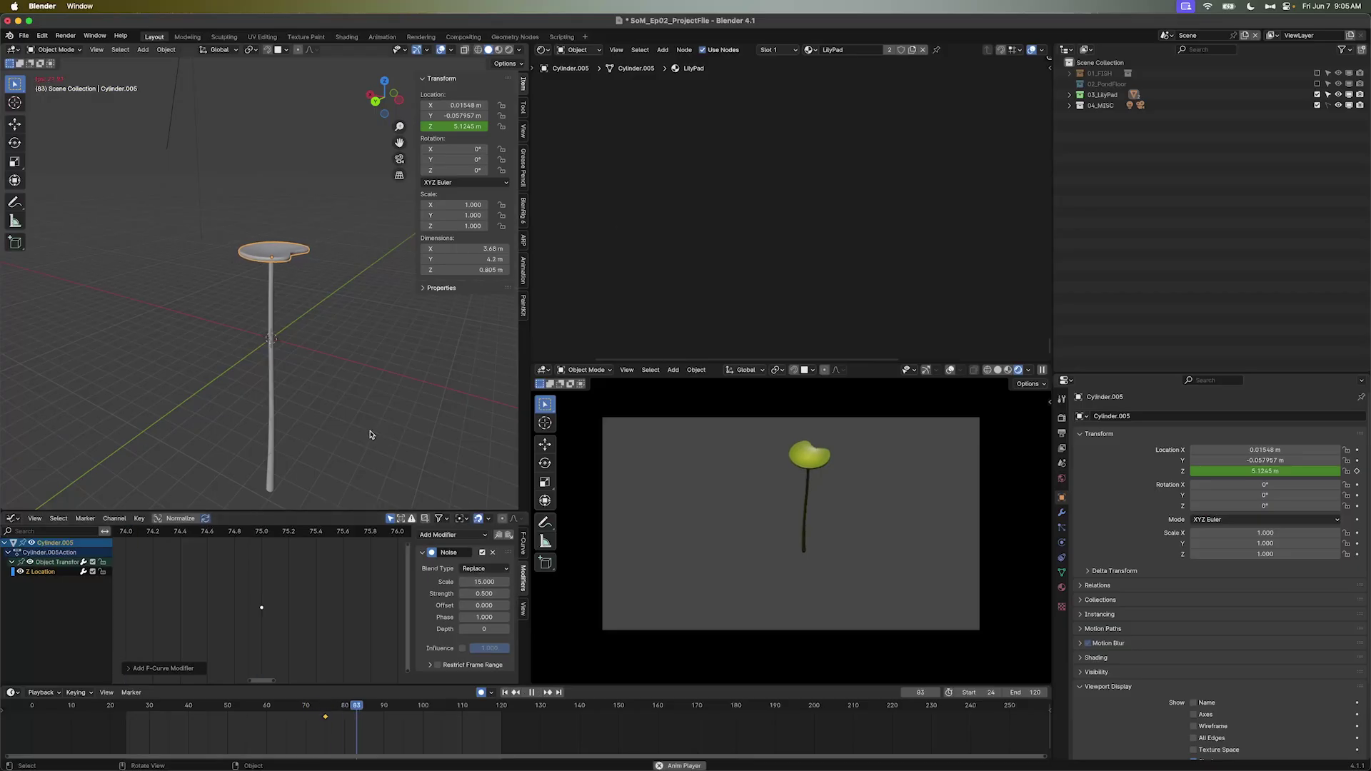
scroll(336, 371, up, 5)
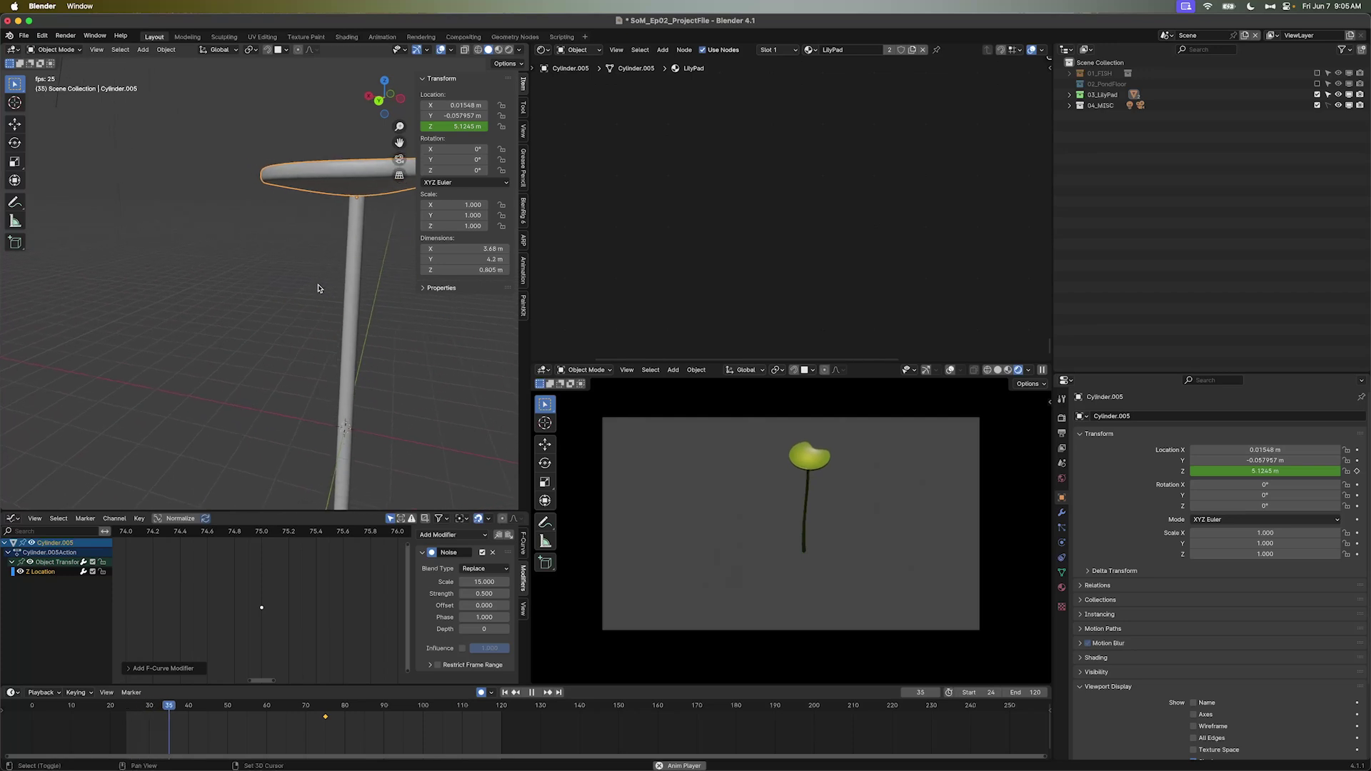
shift+middle_drag(303, 301, 238, 326)
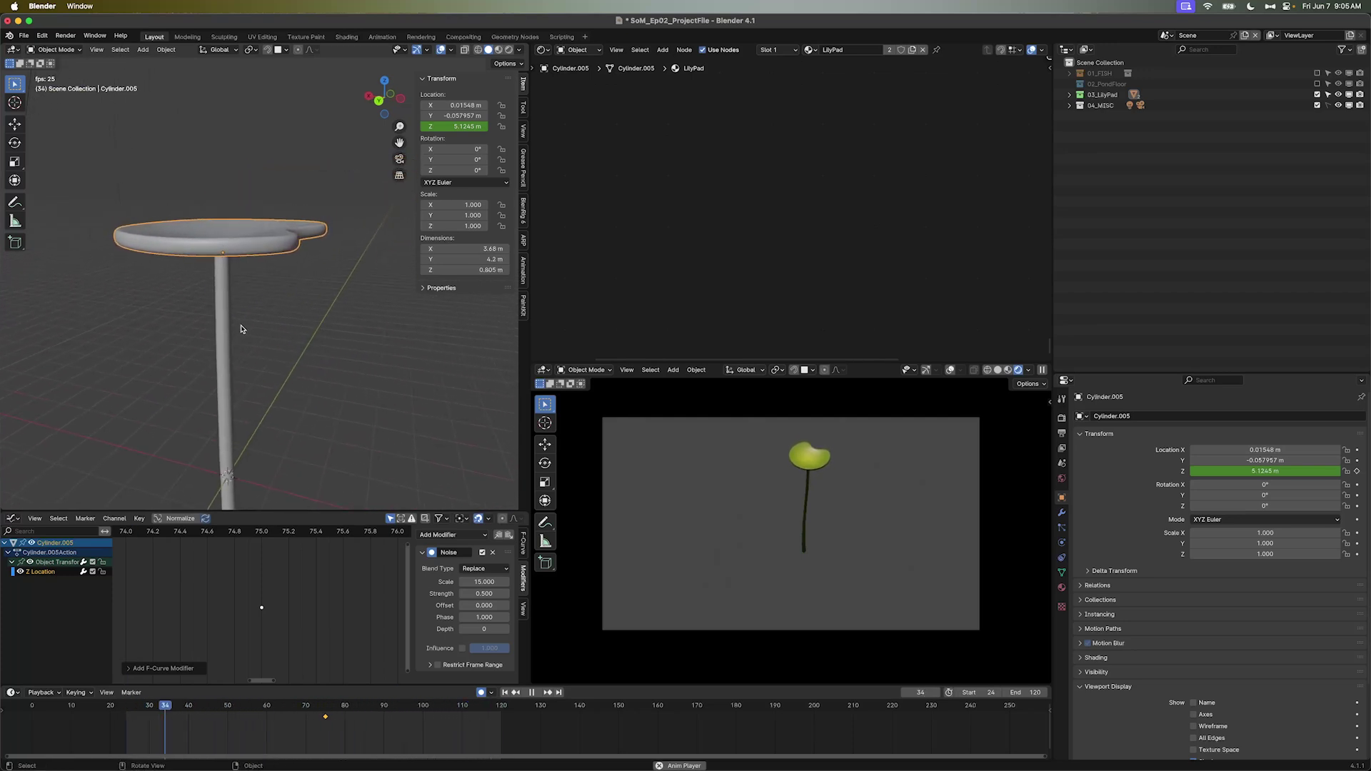
key(space)
In wireframe edit mode, hook the stem's top vertices to a new empty
middle_drag(241, 330, 223, 332)
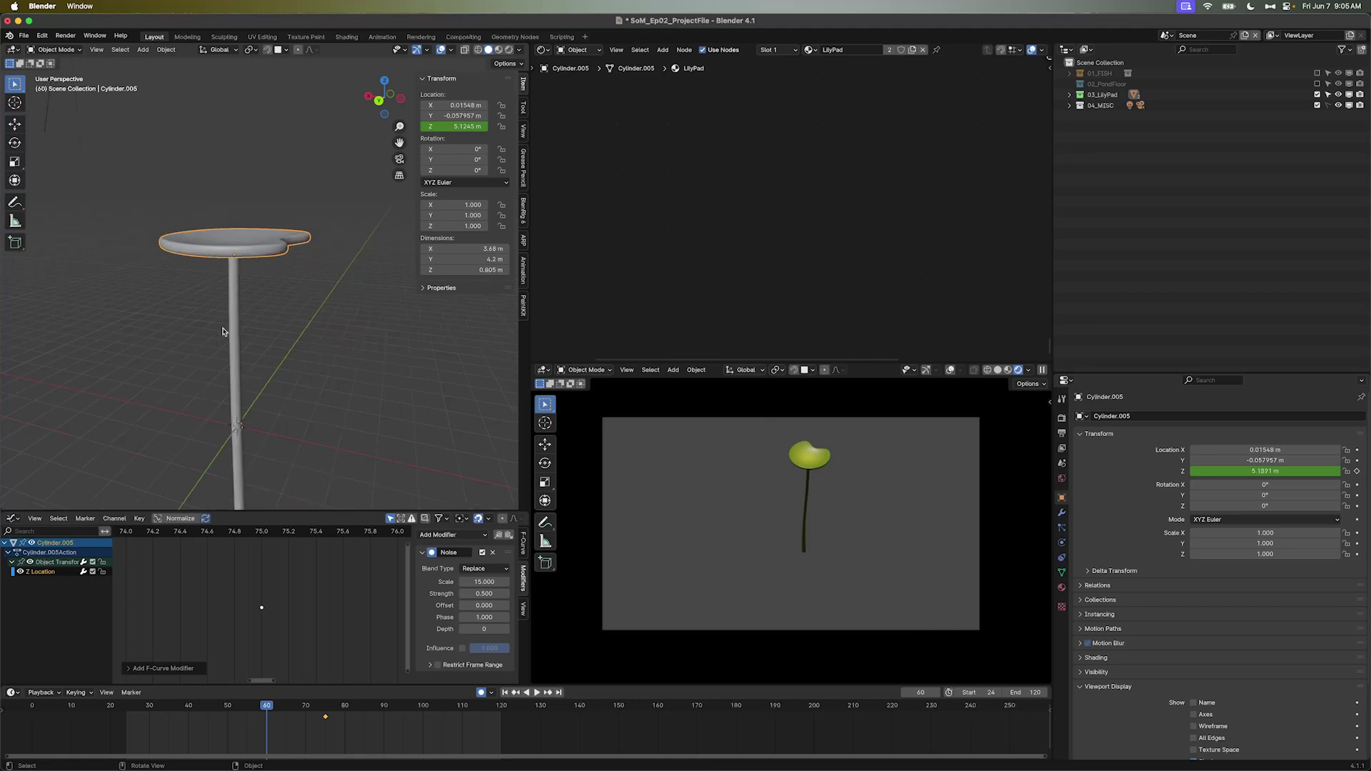
click(239, 340)
key(Tab)
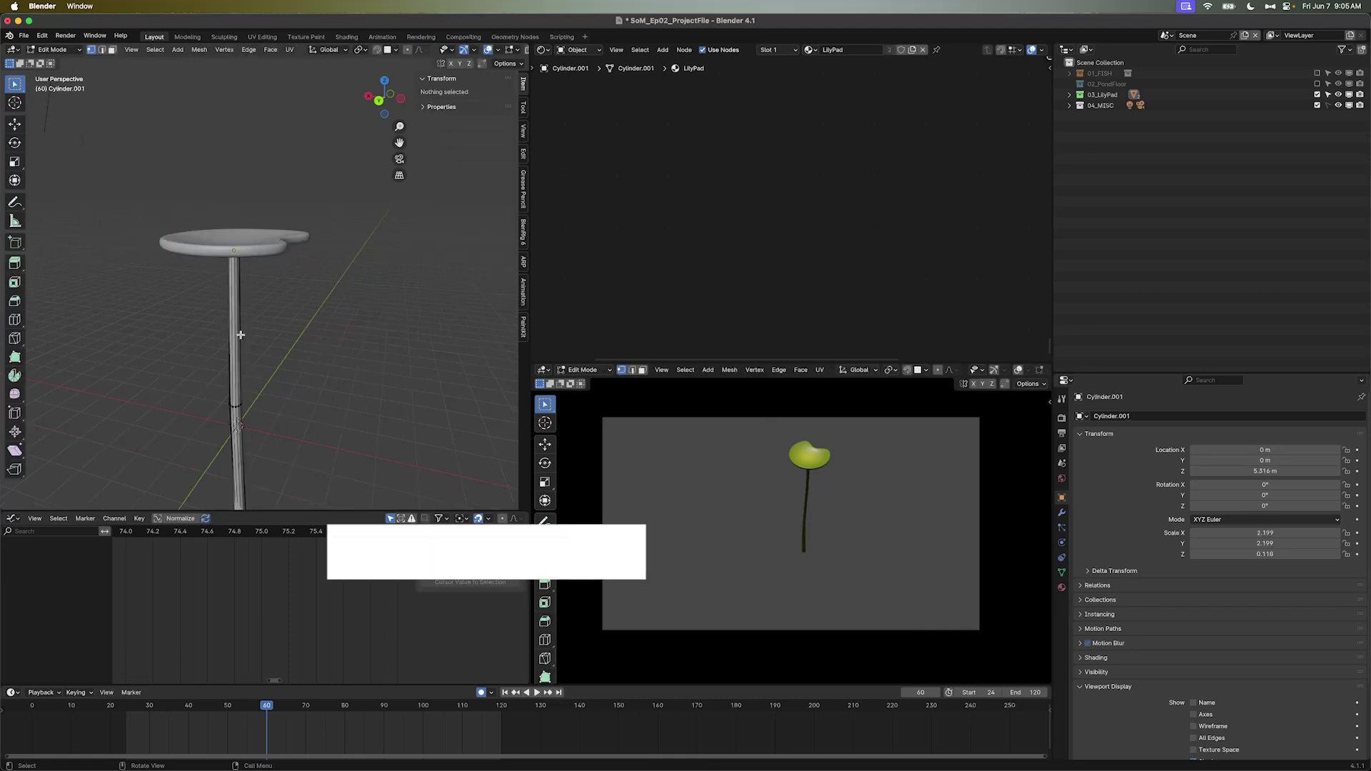
key(z)
click(218, 325)
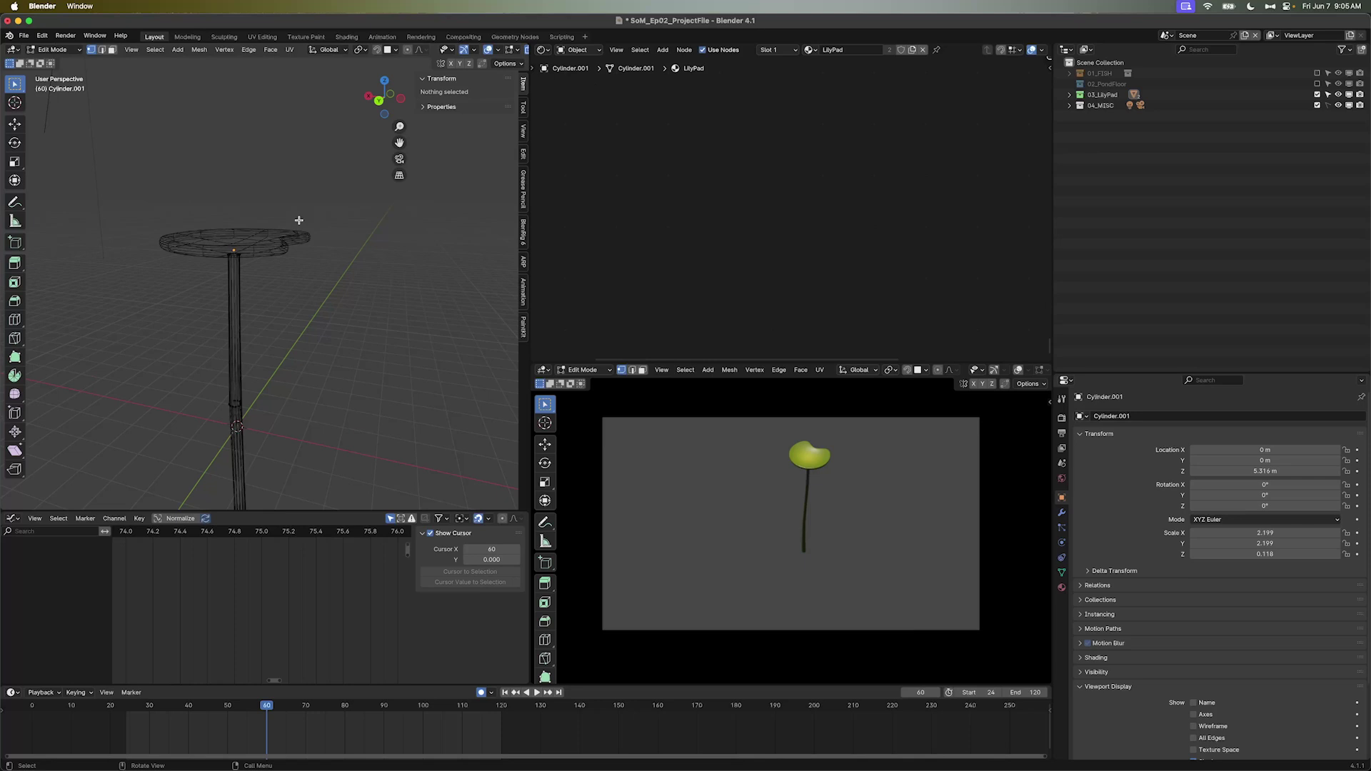
drag(299, 220, 178, 283)
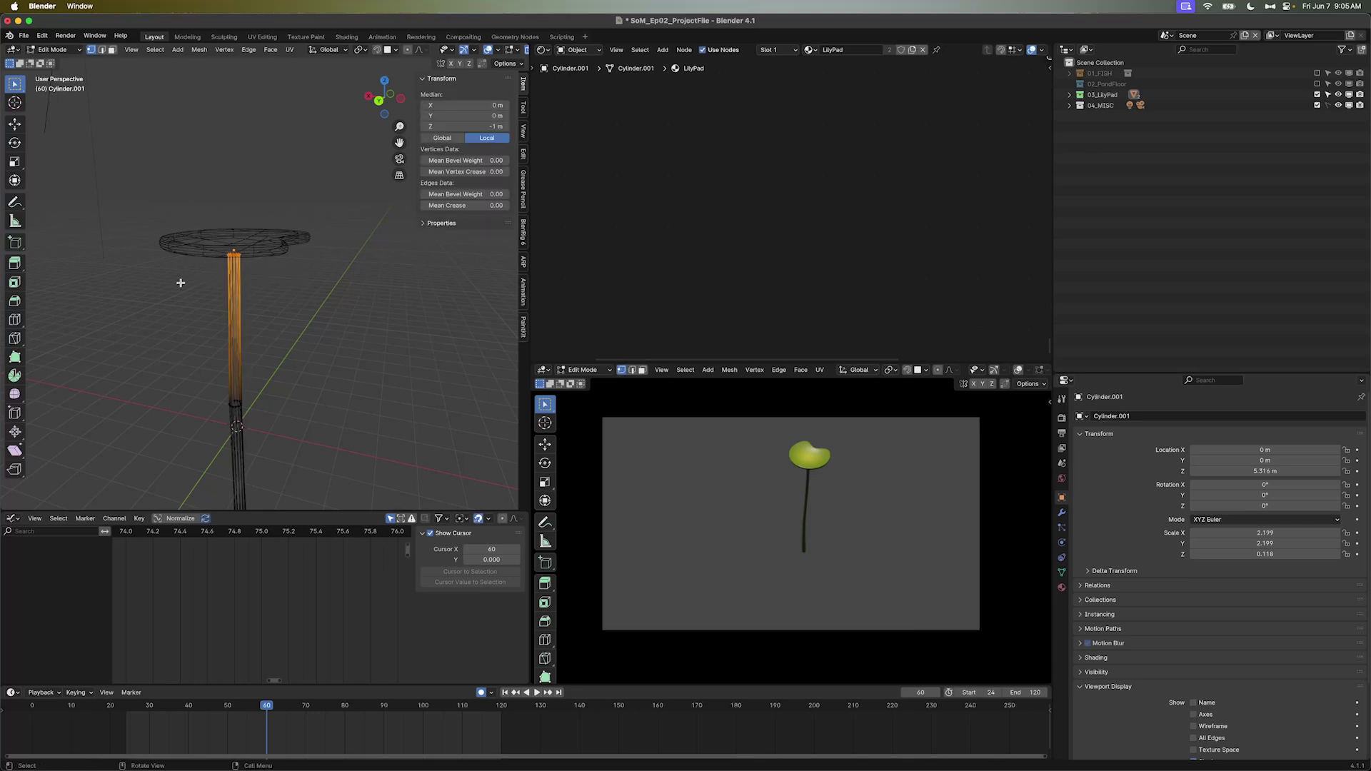
key(ctrl+h)
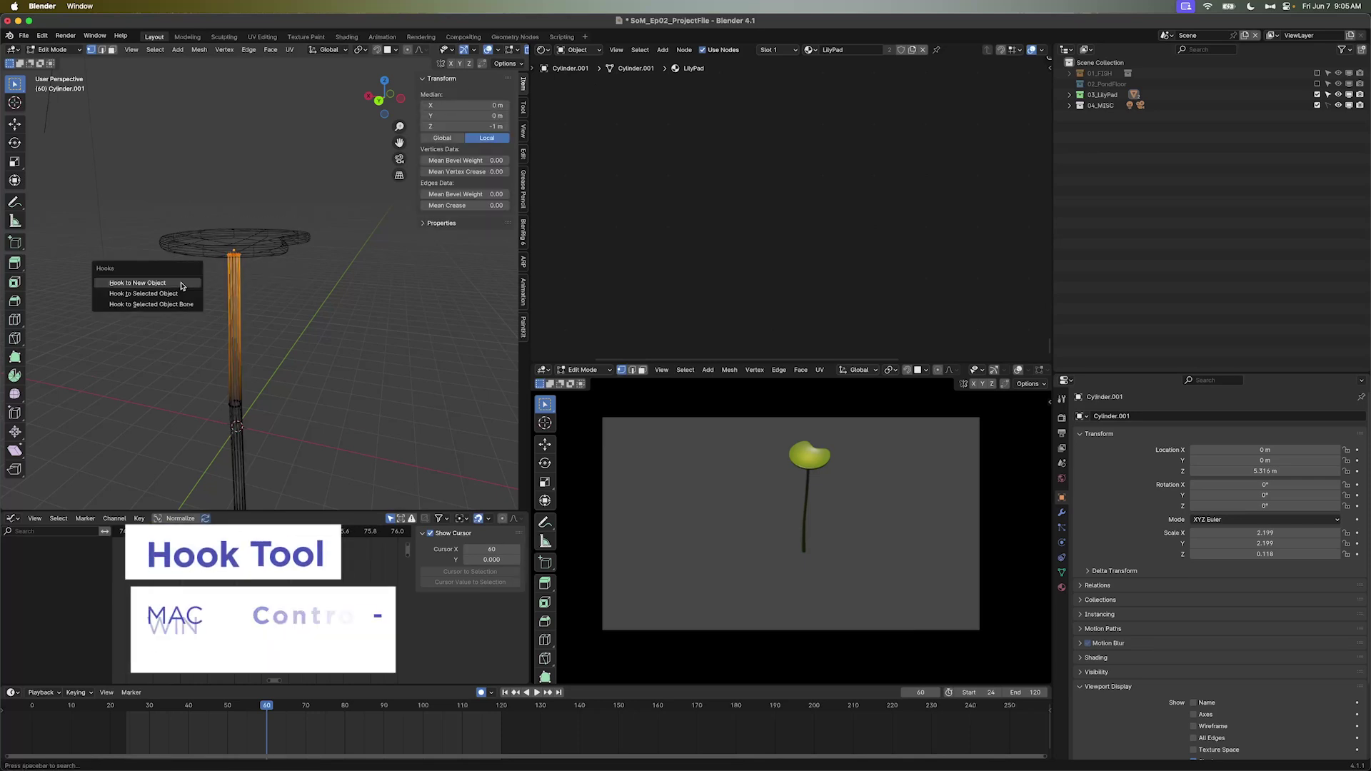
click(180, 283)
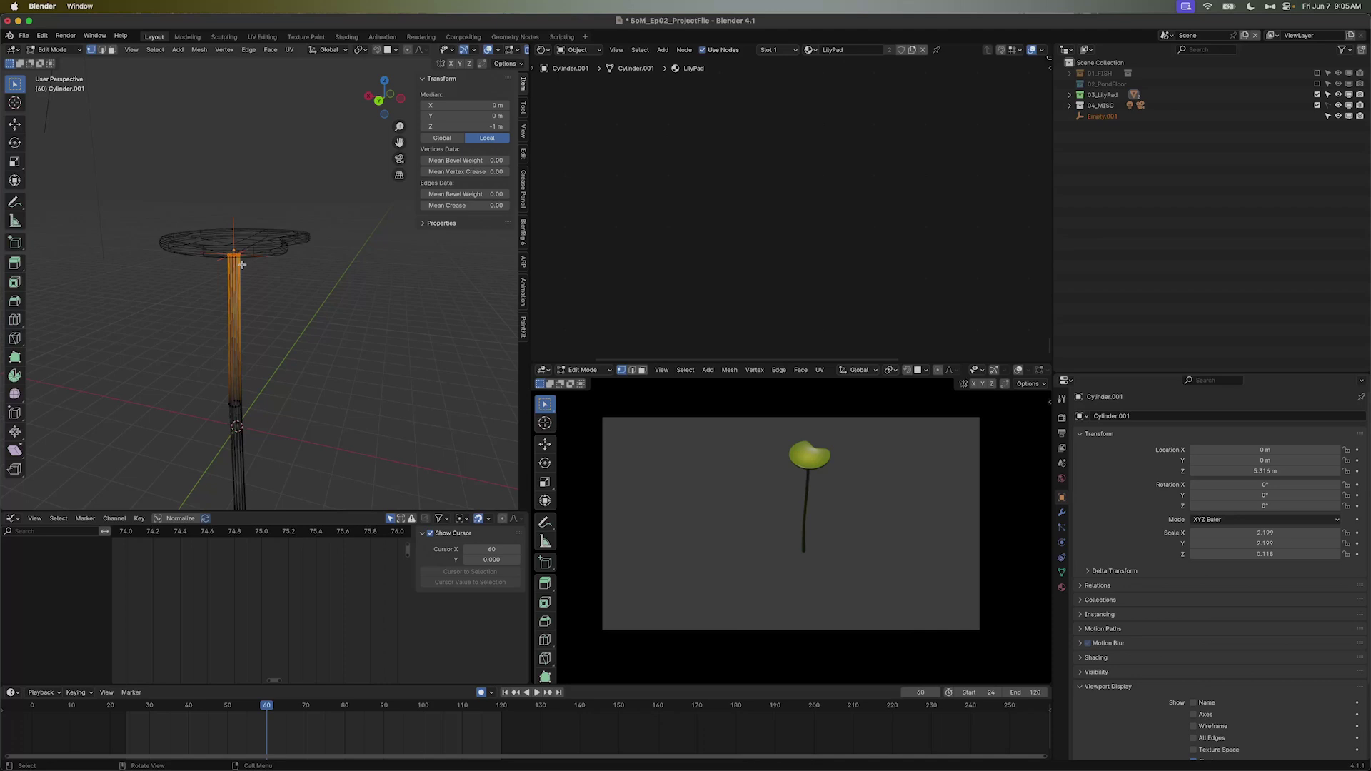
Parent the new empty to the lily pad with Keep Transform and play back to check
key(Tab)
click(279, 243)
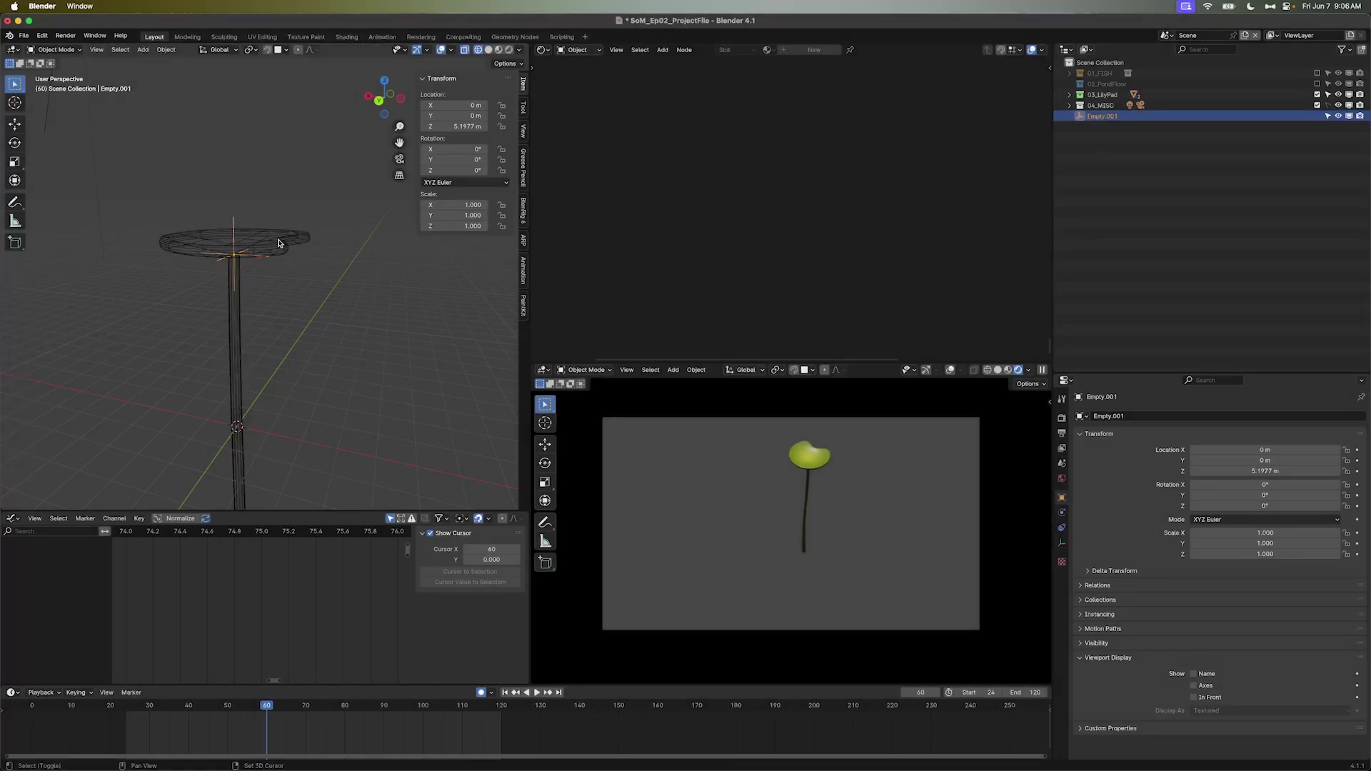
shift+click(279, 243)
key(ctrl+p)
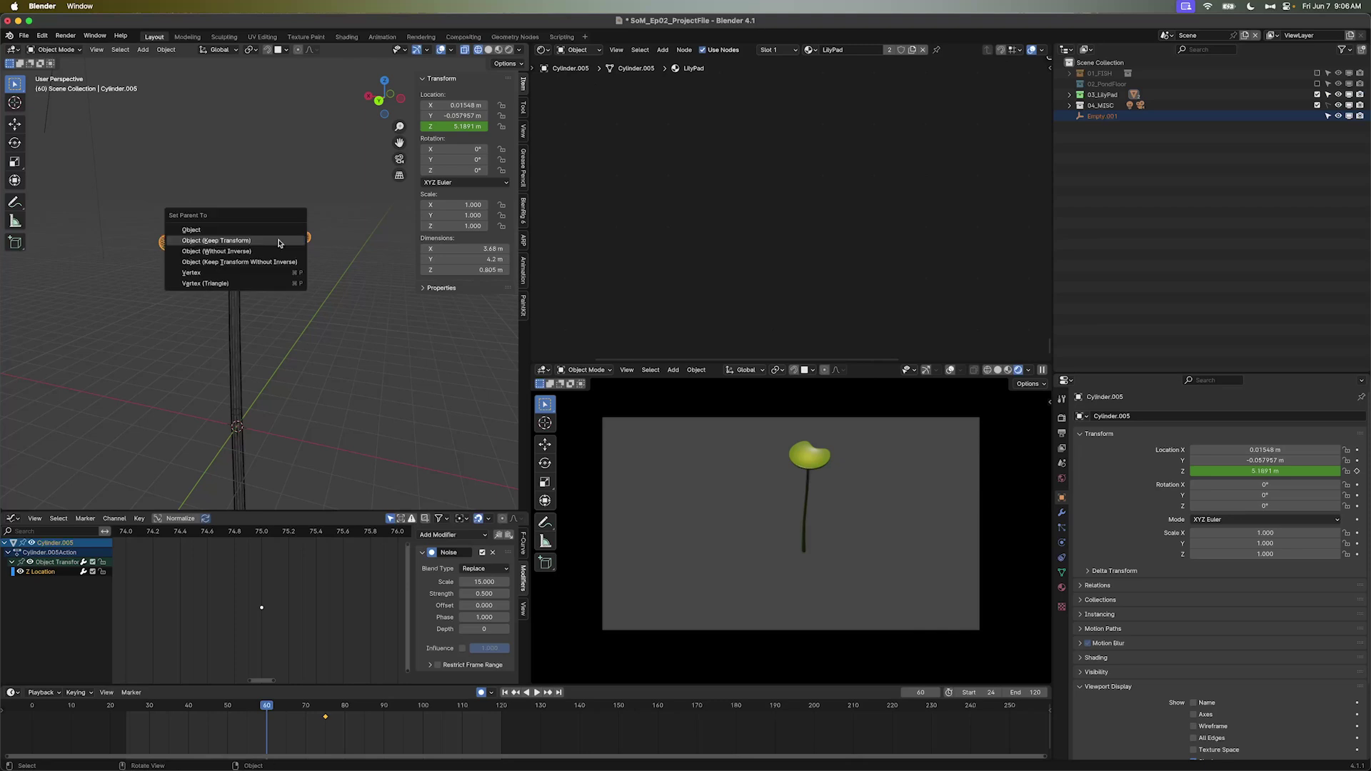
click(279, 242)
click(328, 279)
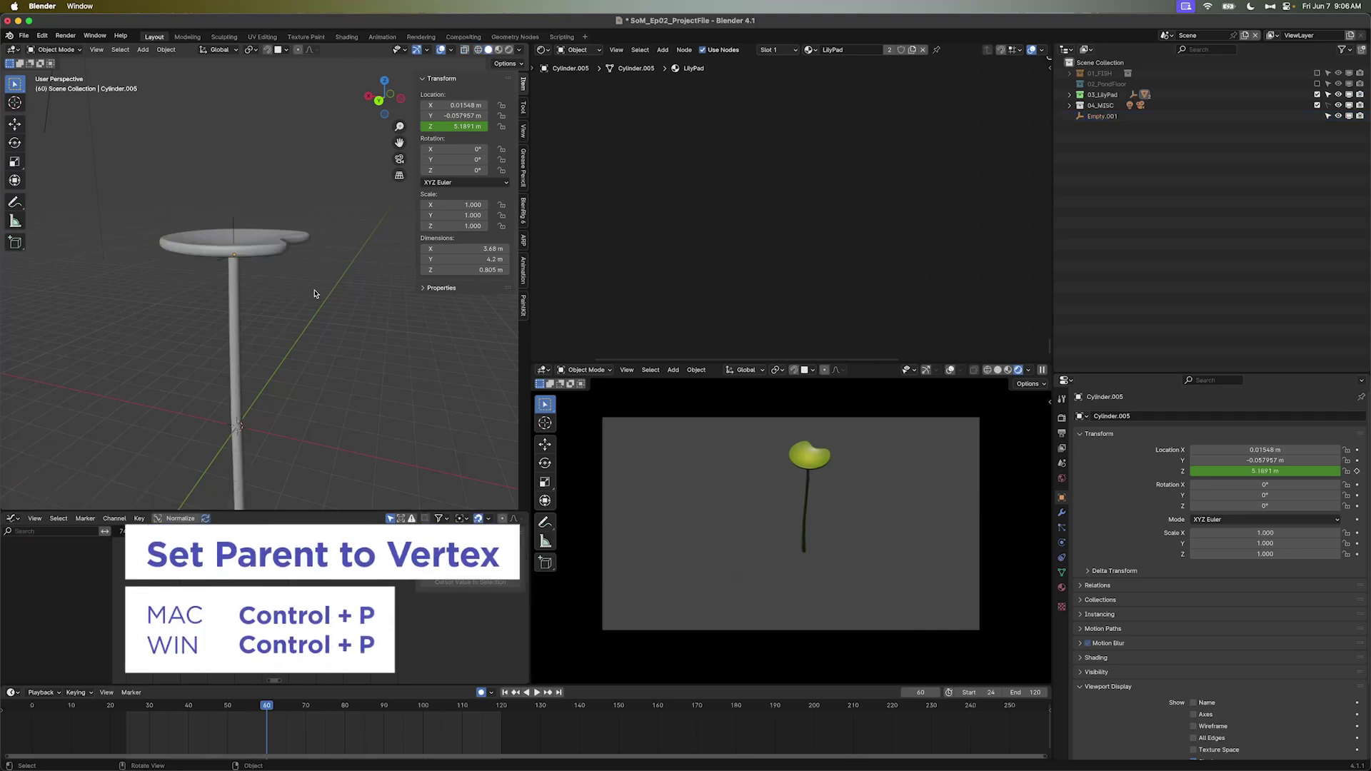
scroll(304, 310, down, 3)
scroll(301, 315, down, 2)
key(space)
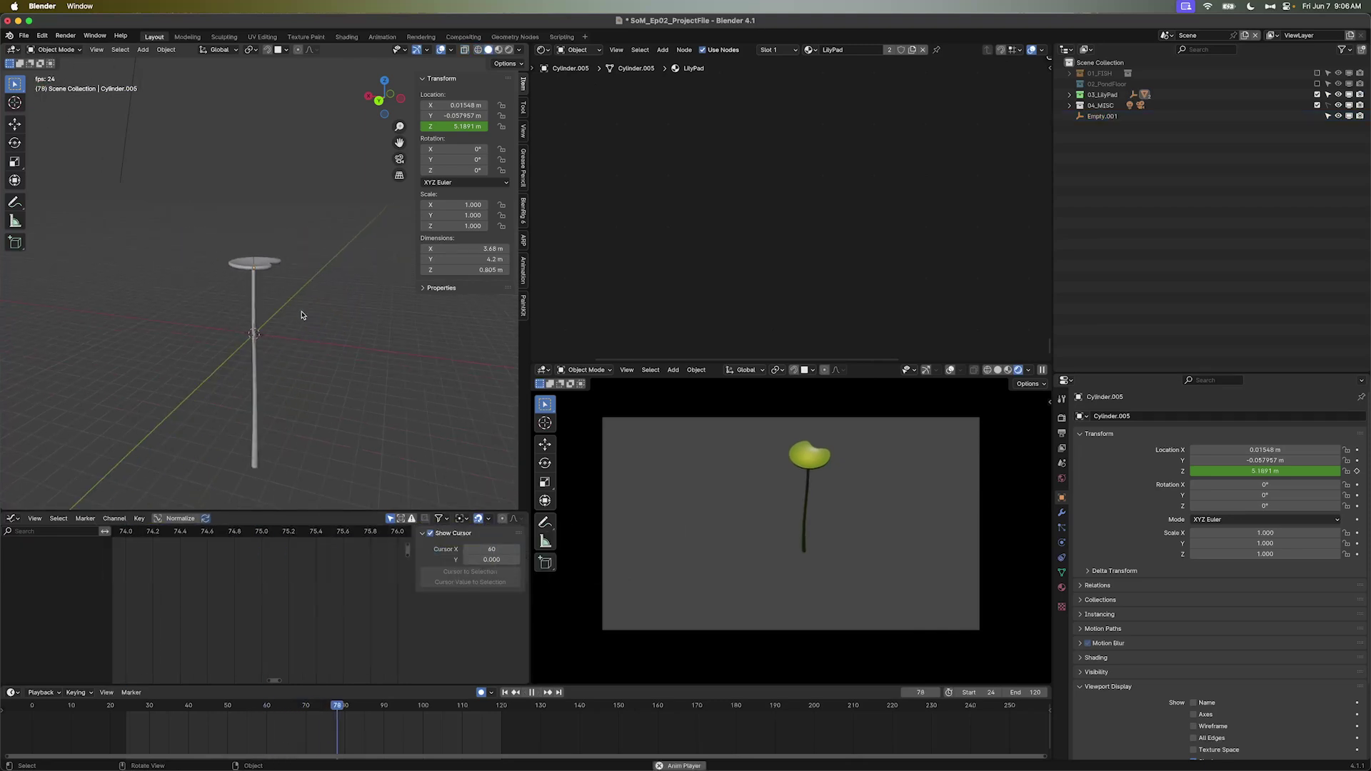